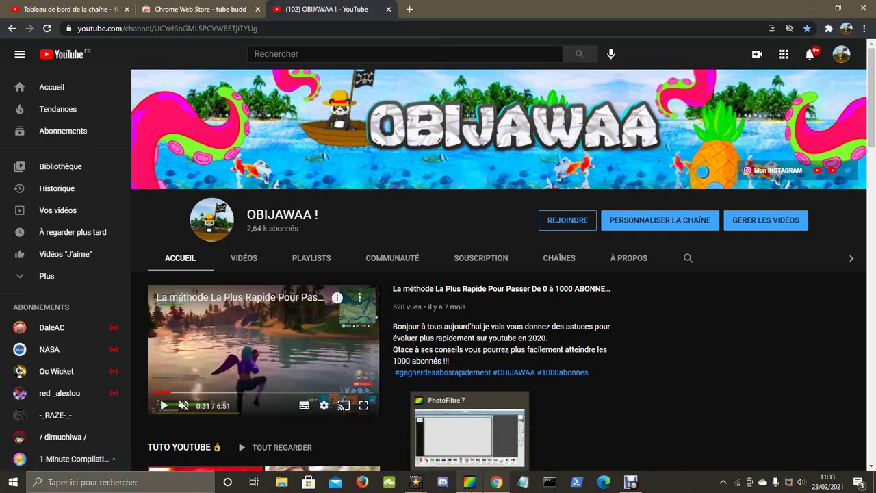
Step: Switch to PhotoFiltre 7 and close the untitled blank image
click(470, 482)
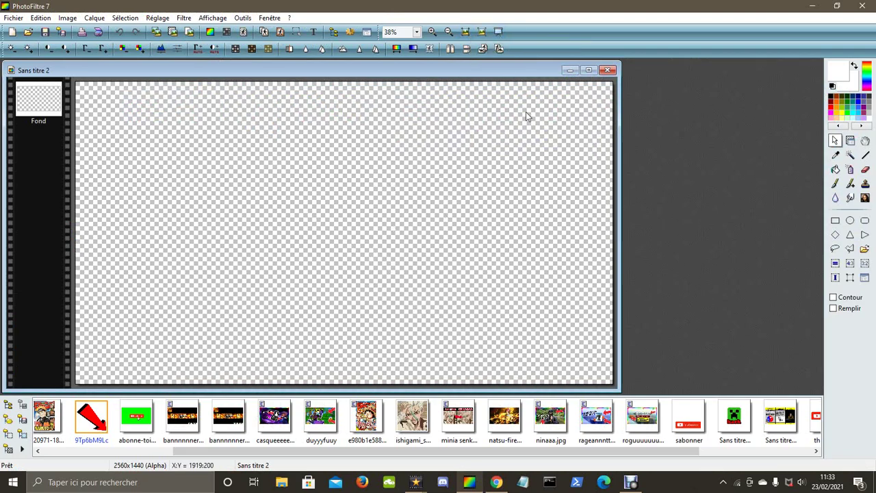
click(607, 70)
click(482, 274)
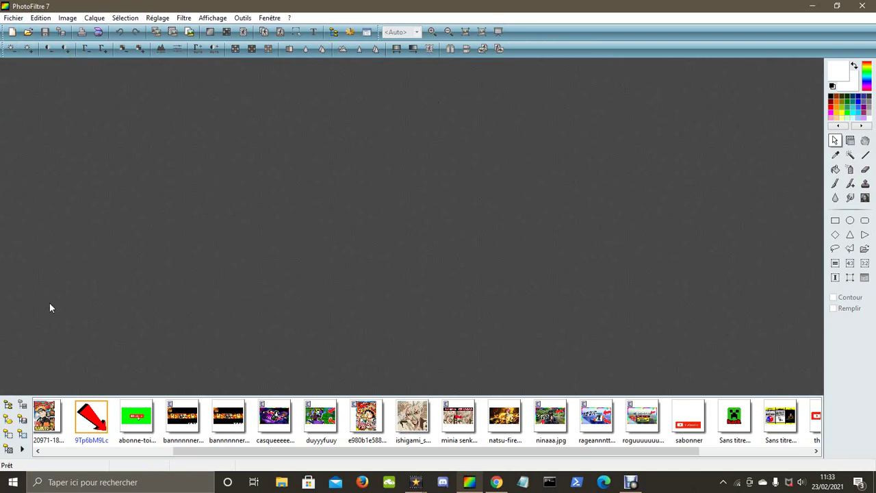
Step: Create a new 2560 × 1440 pixel image at 300 pixels per inch with automatic transparency
drag(286, 447, 156, 446)
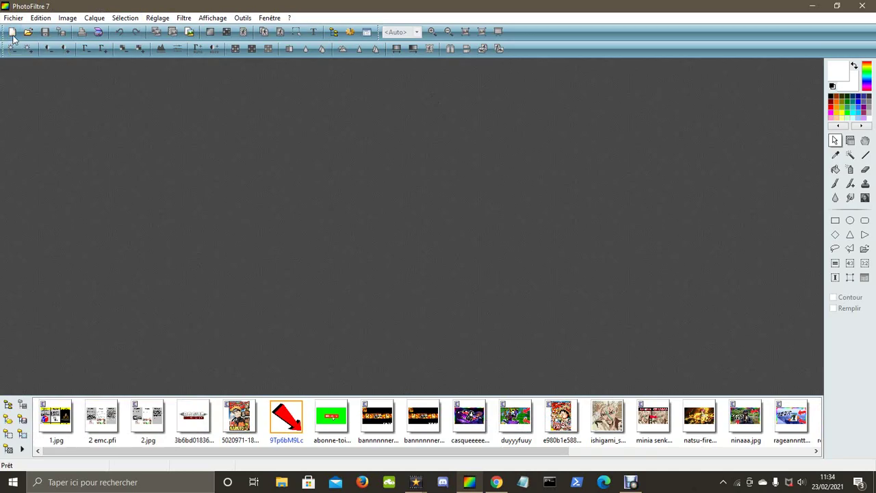
click(12, 34)
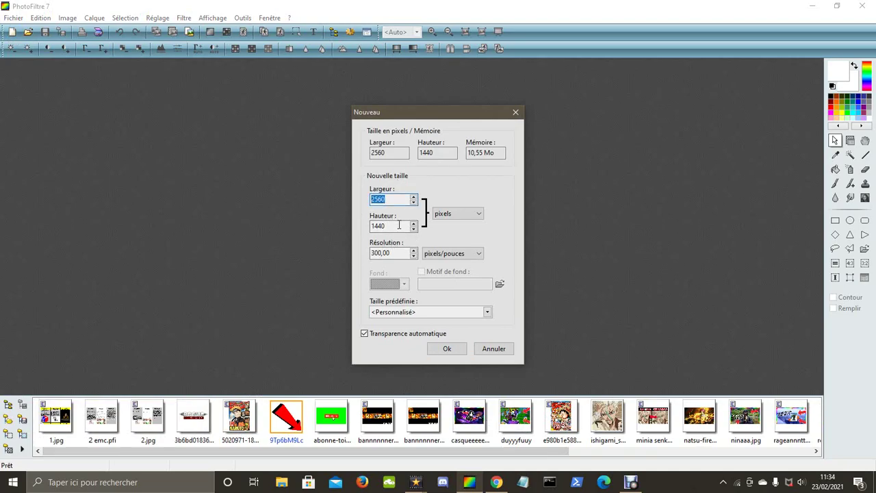
click(399, 225)
drag(403, 252, 246, 249)
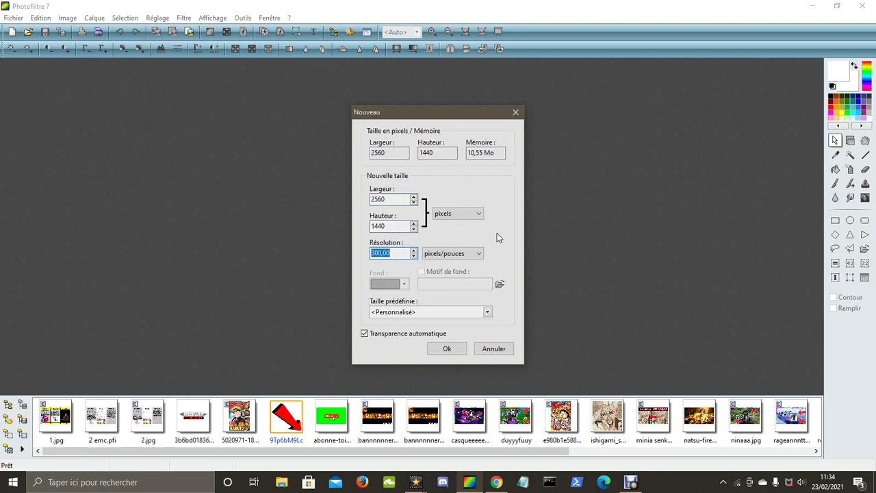
click(390, 253)
click(446, 349)
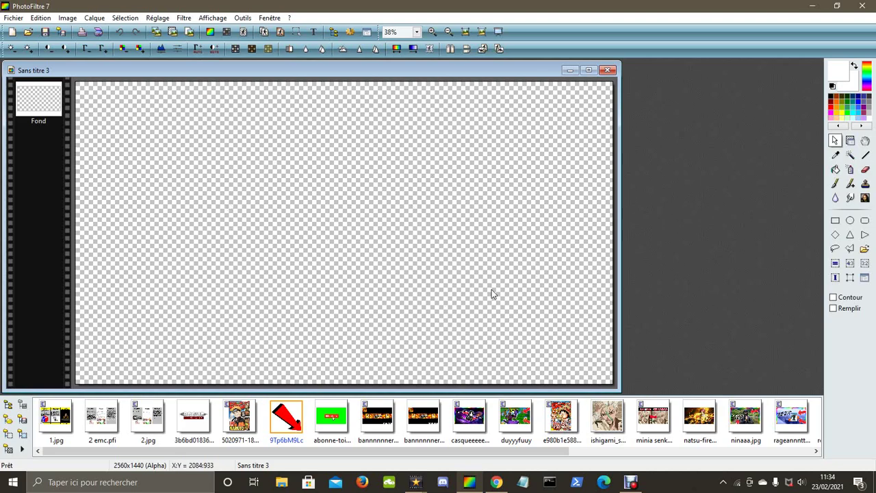
Step: Add a new centred transparent layer of 2560 × 1440 pixels
click(95, 17)
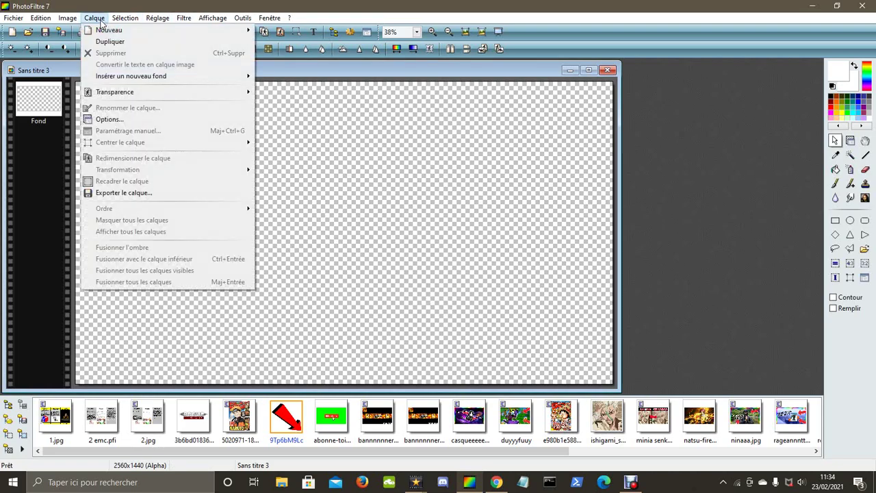
mouse_move(136, 30)
click(263, 31)
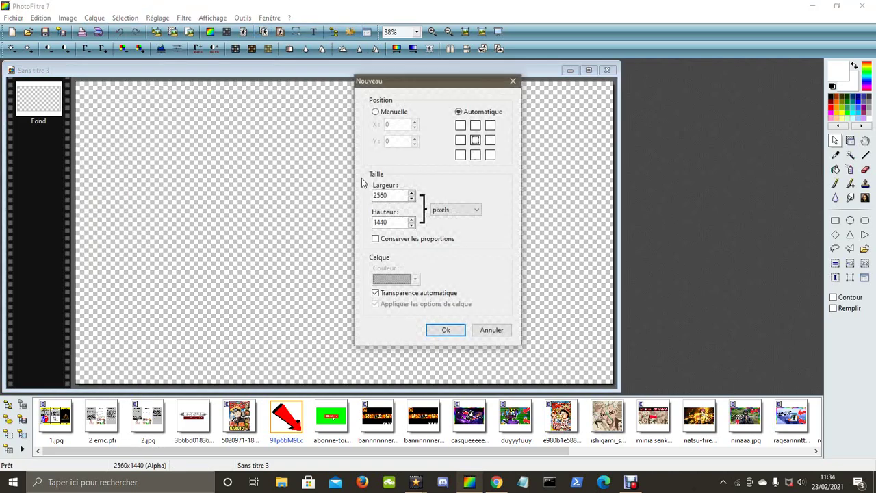
double_click(394, 223)
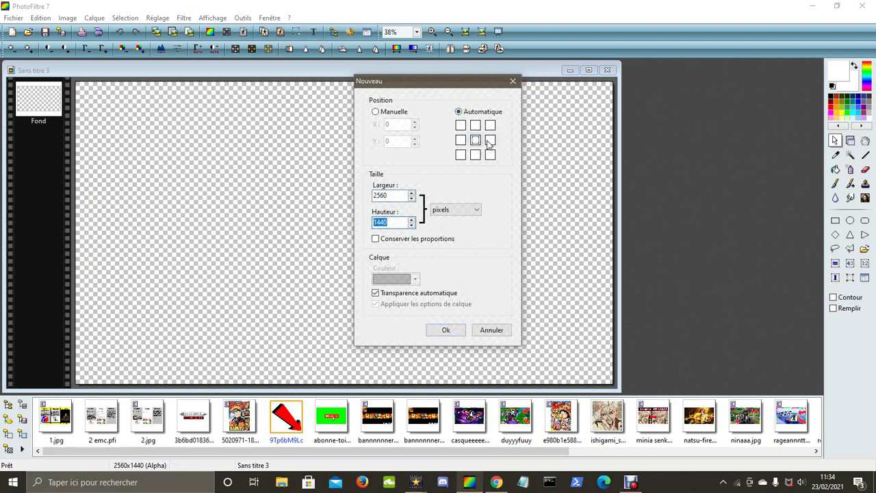
click(445, 330)
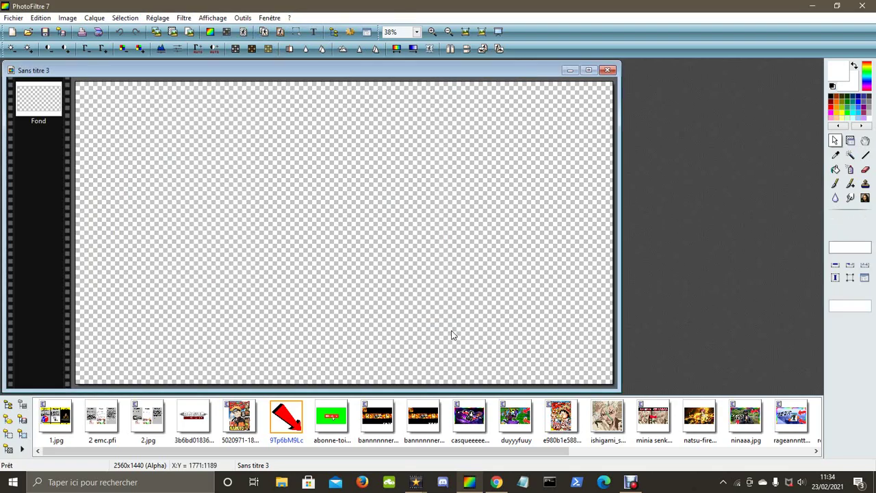
Step: Make a centred 2560 × 423 pixel rectangular selection with manual settings and invert it
click(125, 18)
click(161, 115)
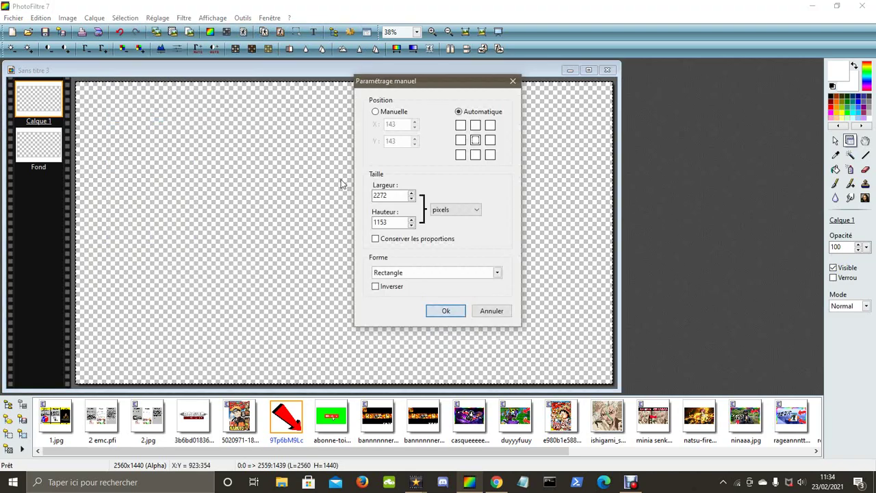
double_click(400, 199)
text(25)
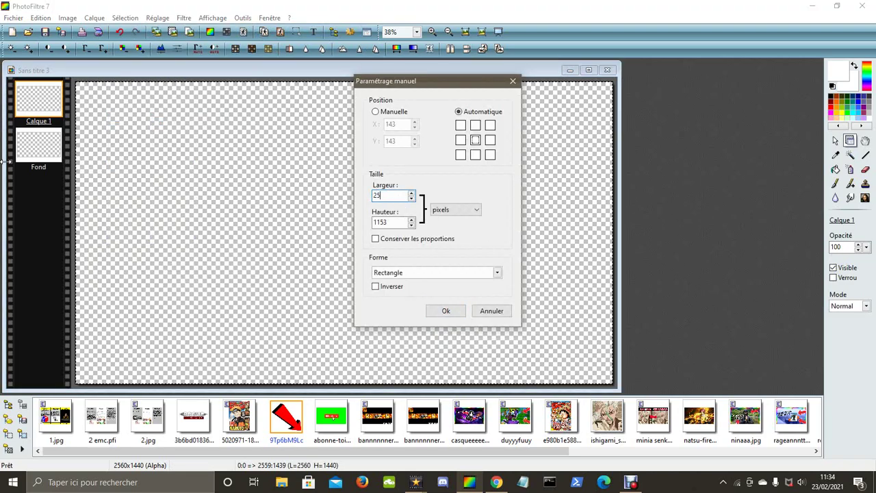
key(Tab)
text(423)
click(392, 288)
click(476, 139)
click(445, 311)
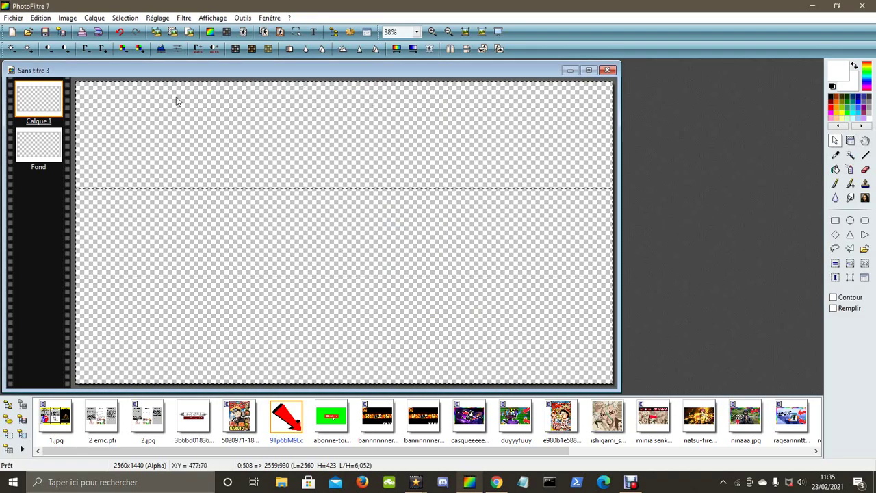
Step: Fill the inverted selection on the new layer with white, then clear the selection
click(835, 169)
click(527, 128)
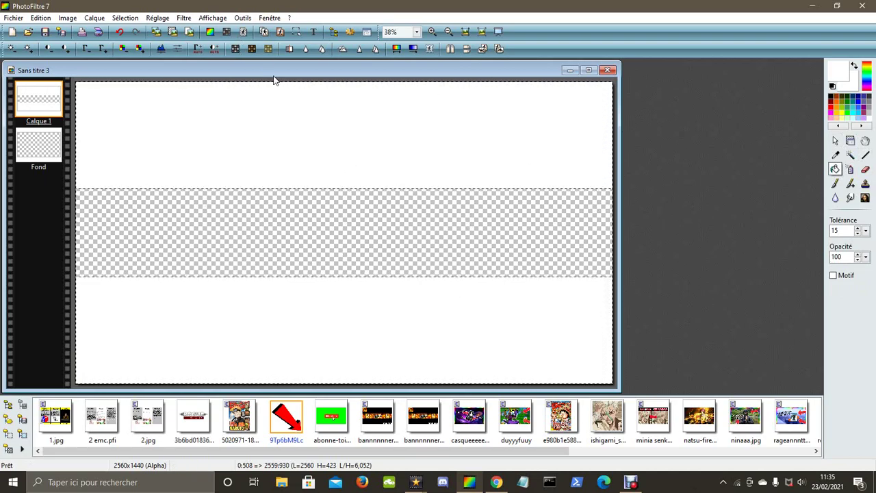
click(835, 141)
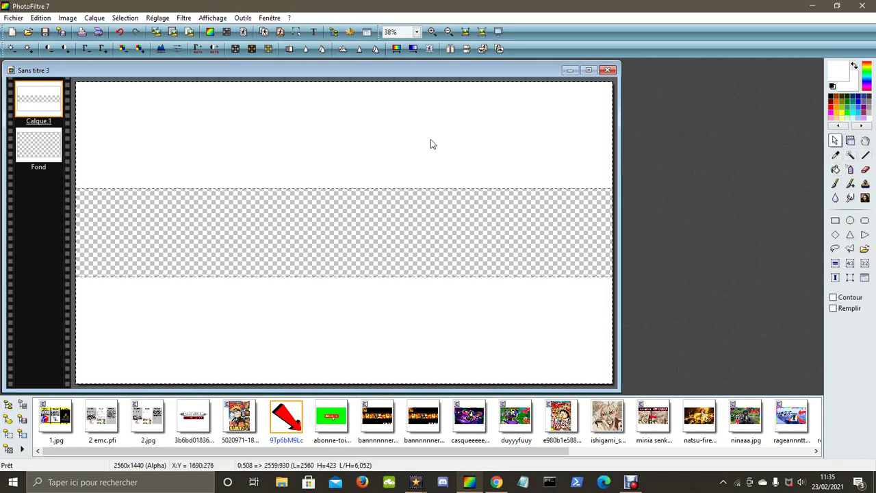
click(336, 338)
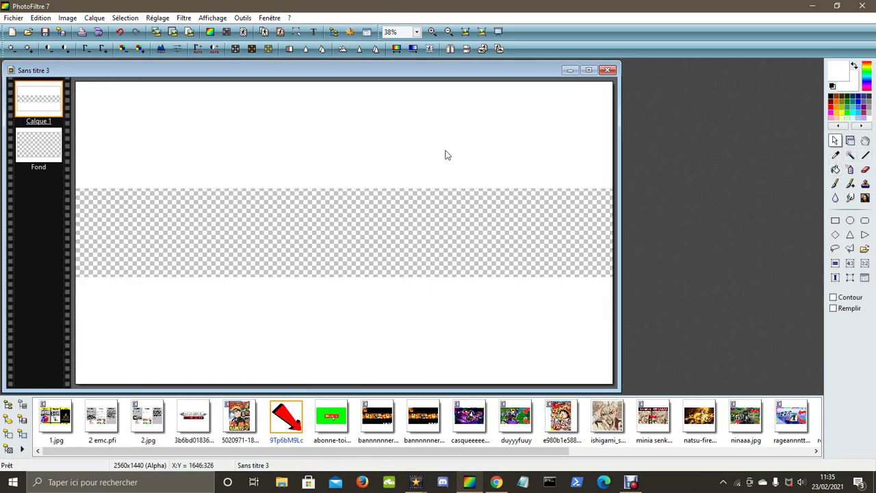
Step: Insert the natsu-fire image as a layer above the Fond layer and place it near the middle of the transparent band
click(36, 151)
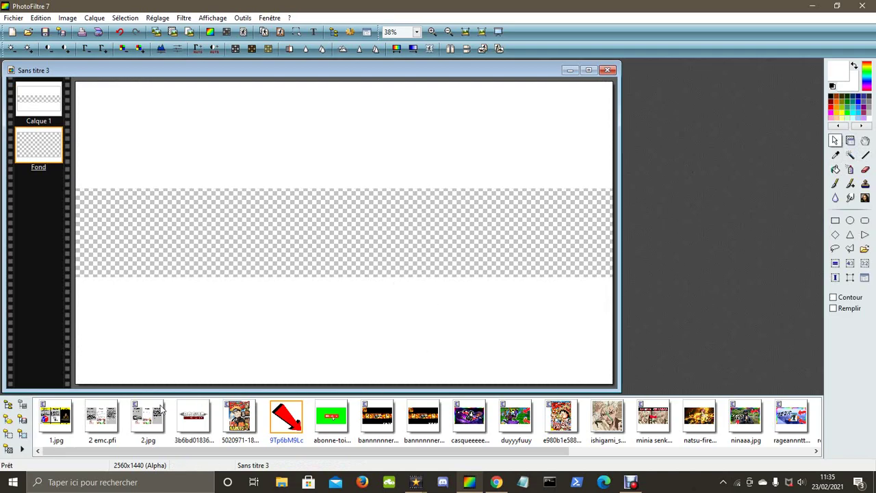
drag(175, 455, 273, 462)
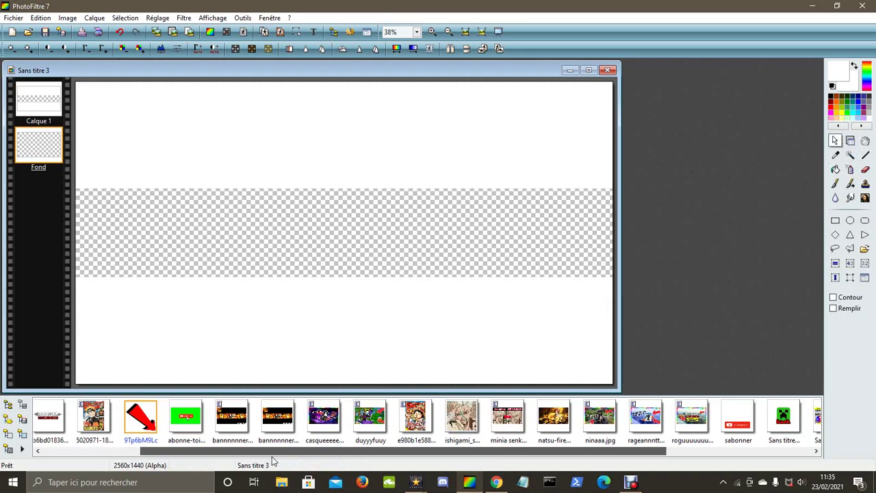
drag(564, 427, 477, 251)
drag(375, 245, 351, 262)
Step: Resize the natsu-fire layer to about 979 × 777 pixels and move it right of centre in the band
right_click(351, 262)
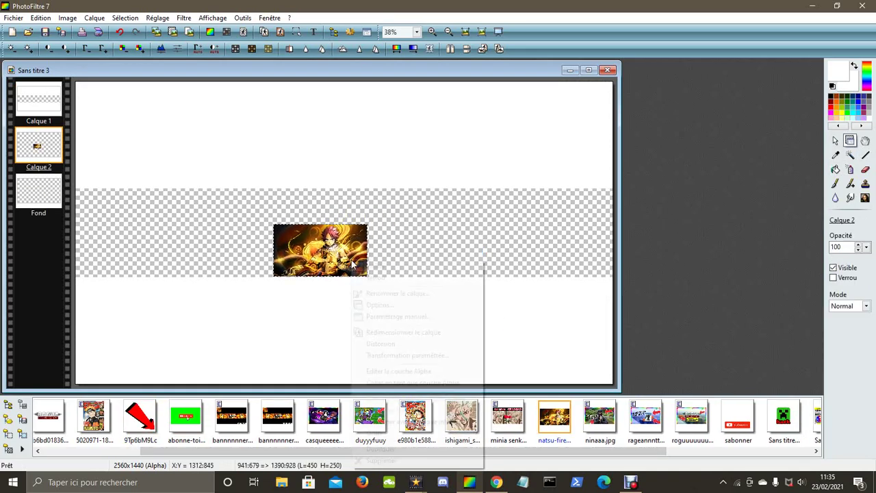
click(390, 335)
drag(369, 226, 596, 166)
drag(534, 235, 699, 252)
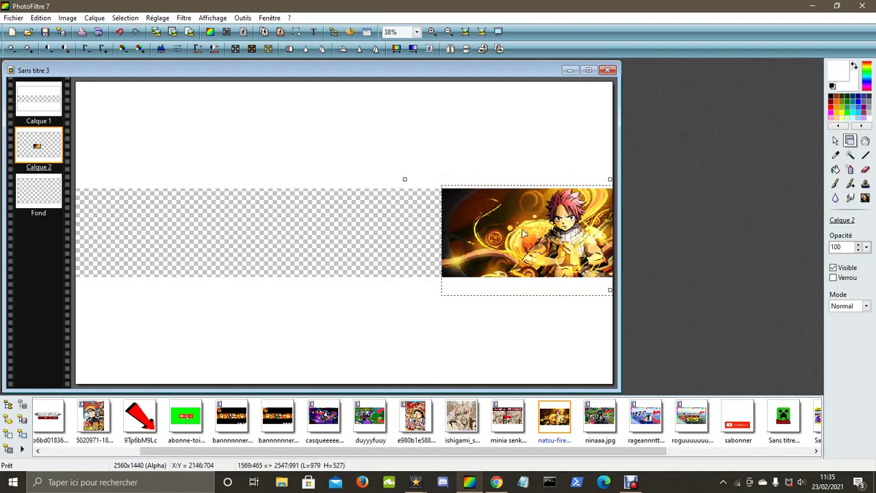
drag(551, 235, 441, 233)
drag(411, 289, 444, 341)
right_click(472, 248)
click(488, 271)
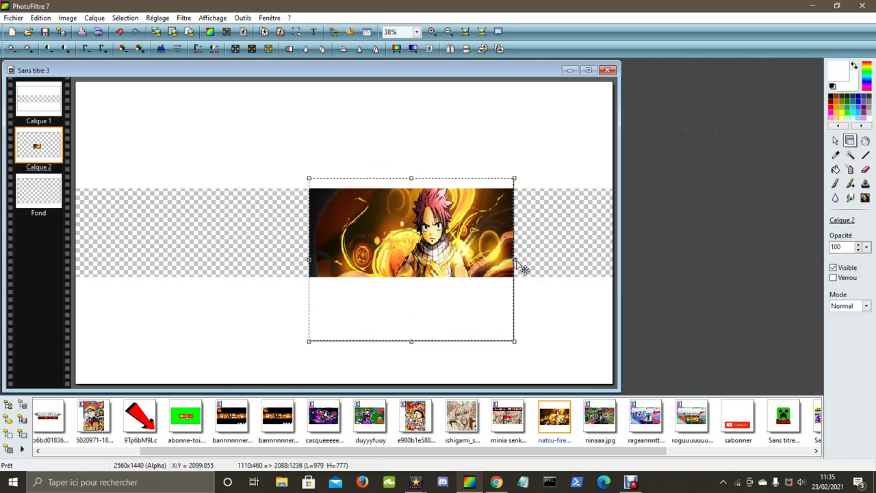
Step: Resize the natsu-fire layer to about 1294 × 718 pixels, cover the right half of the band and apply the transformation
drag(521, 253, 587, 248)
drag(385, 239, 343, 246)
mouse_move(467, 247)
mouse_down()
mouse_move(461, 228)
mouse_move(482, 257)
mouse_move(468, 249)
mouse_move(476, 250)
mouse_up()
right_click(461, 229)
click(471, 237)
Step: Duplicate the natsu-fire layer and move the copy over the left part of the band
right_click(475, 248)
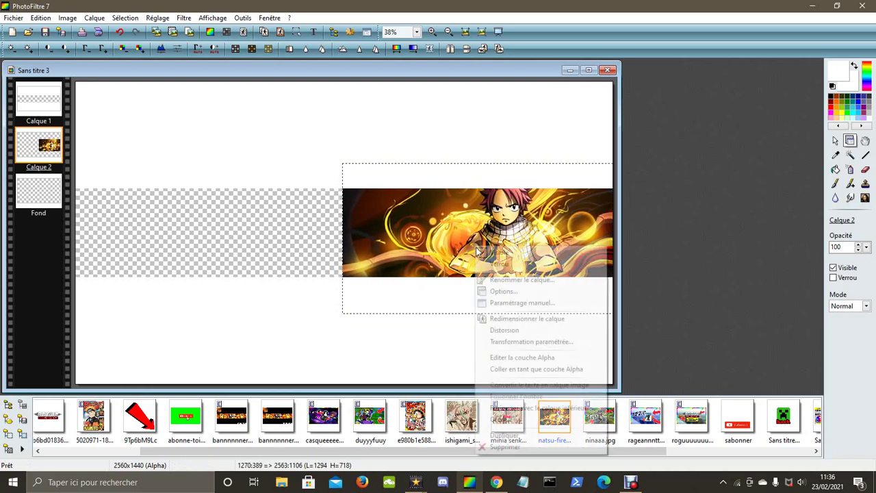
click(408, 214)
right_click(410, 212)
click(445, 404)
drag(511, 259, 282, 265)
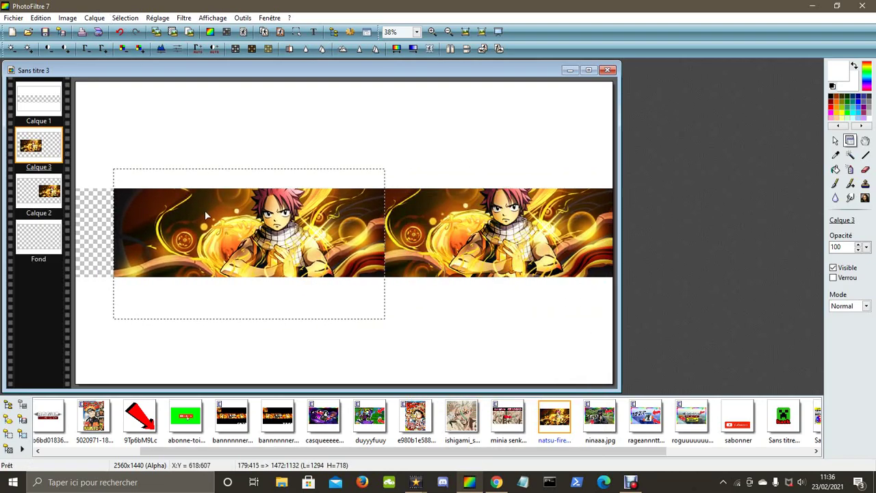
Step: Flip the duplicated layer horizontally and align it over the left half of the band, meeting the original in the middle
click(100, 19)
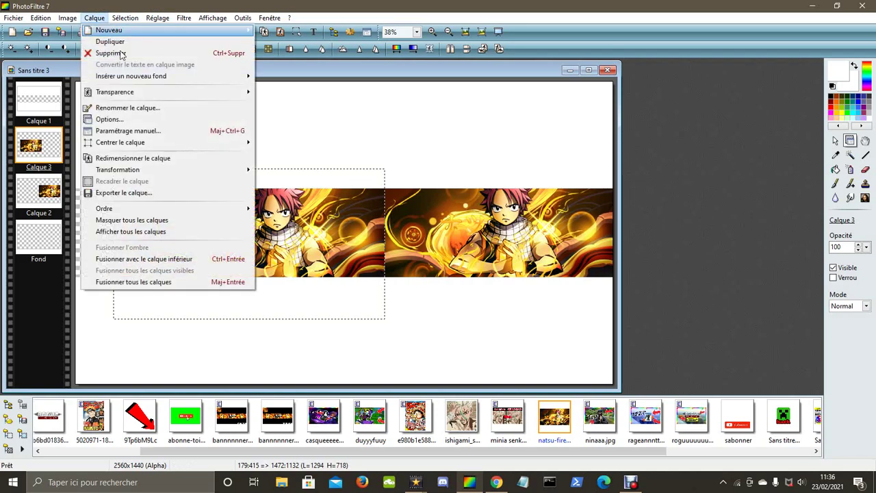
mouse_move(193, 172)
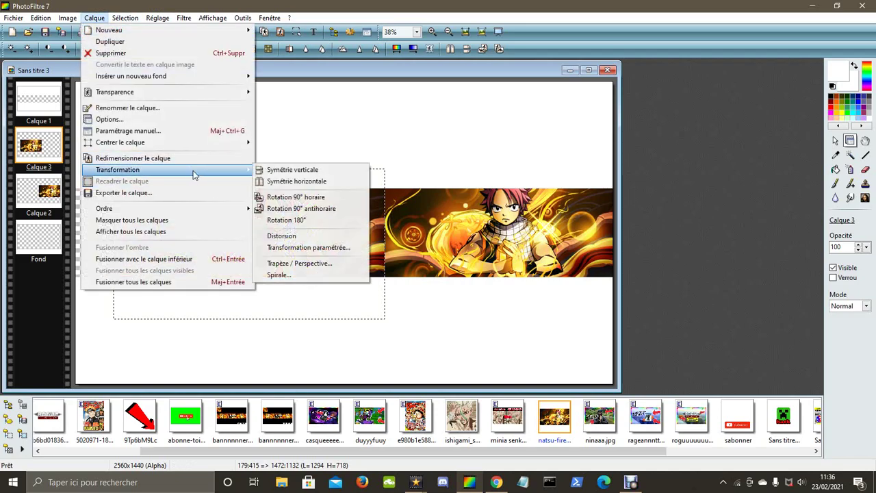
click(279, 181)
drag(257, 219, 220, 216)
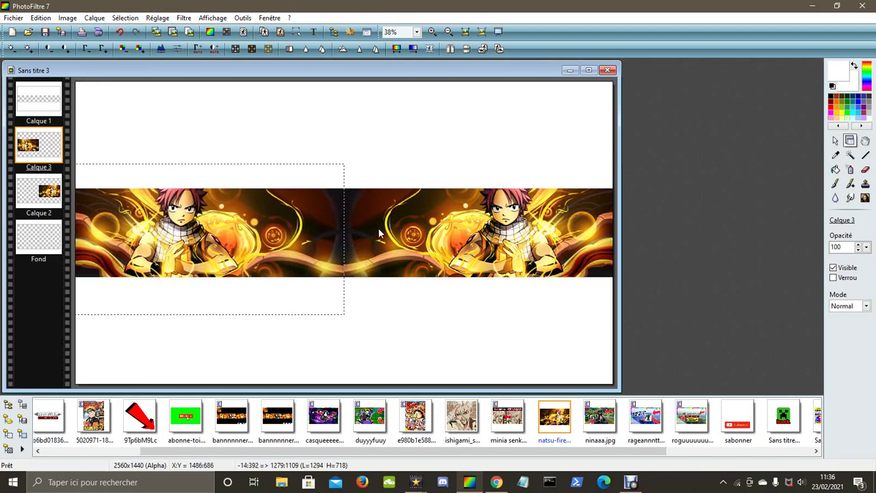
drag(297, 242, 296, 241)
click(431, 236)
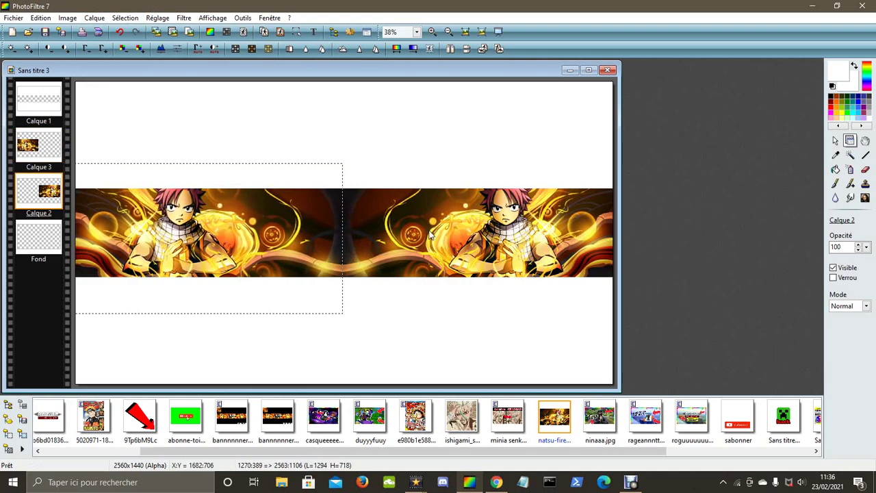
click(340, 152)
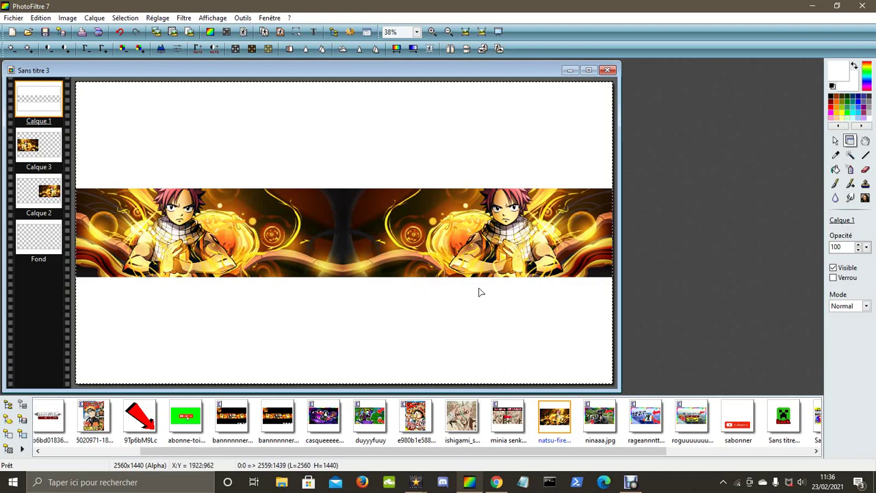
Step: Switch to Chrome and search the web for "flamme png" in a new tab
drag(352, 457, 484, 463)
click(494, 485)
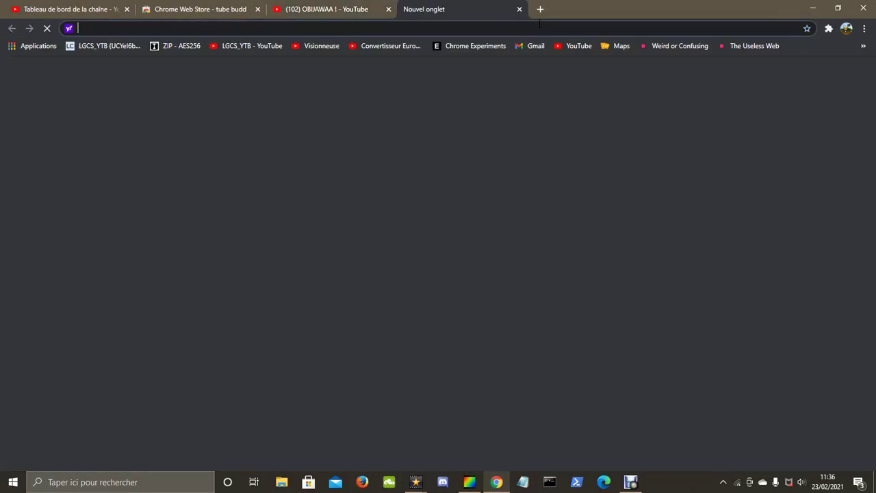
text(fal)
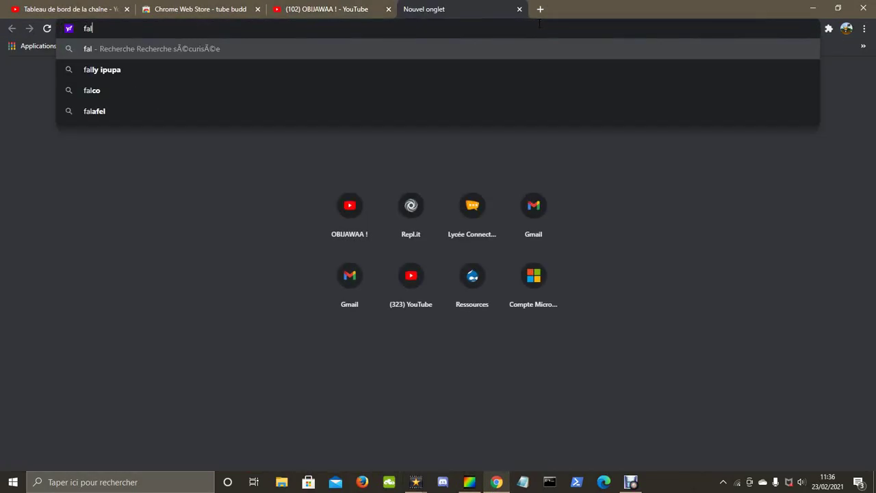
key(BackSpace)
key(BackSpace)
text(lamme p)
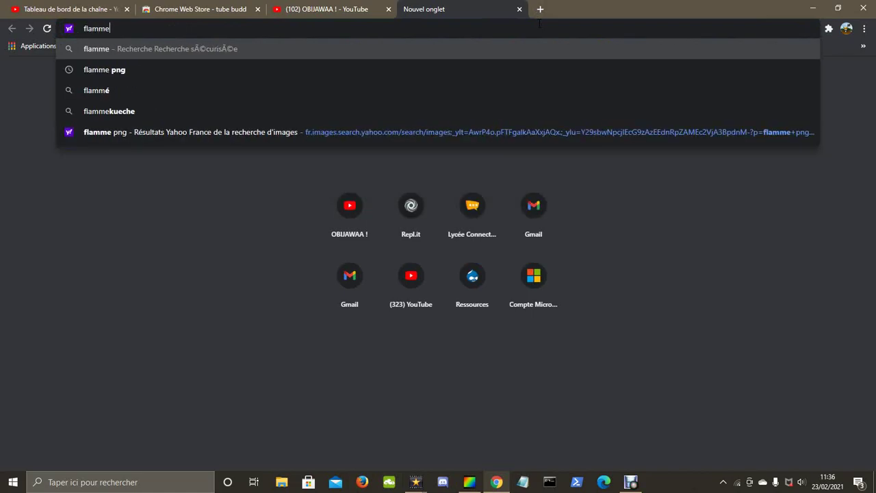
text(ng)
key(Return)
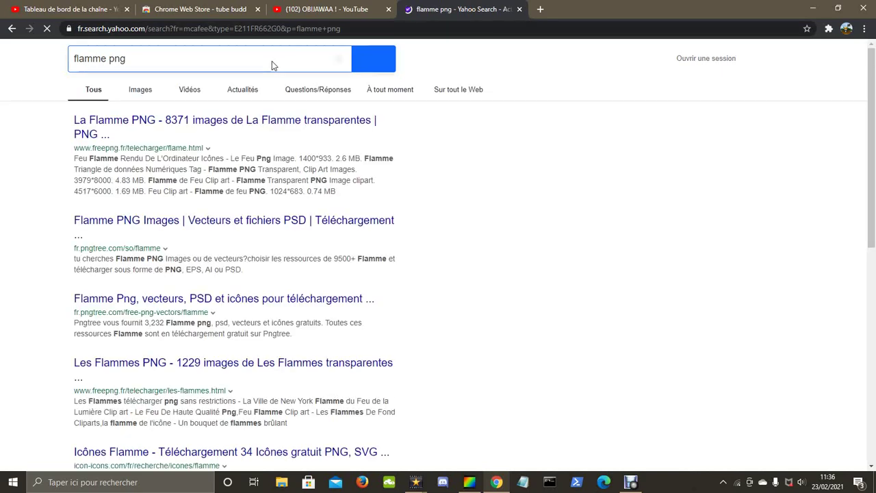
Step: Browse the image results for "flamme png" and copy the image address of an orange cartoon flame with small yellow sparks
click(128, 89)
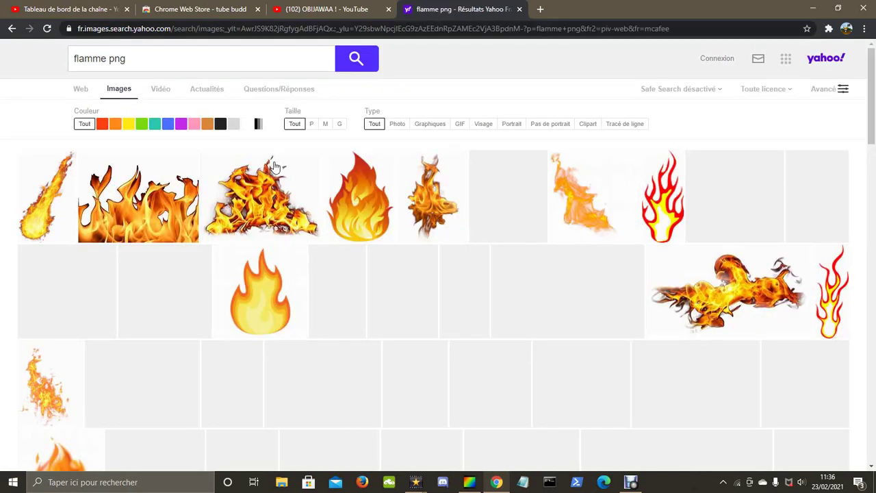
scroll(639, 142, down, 2)
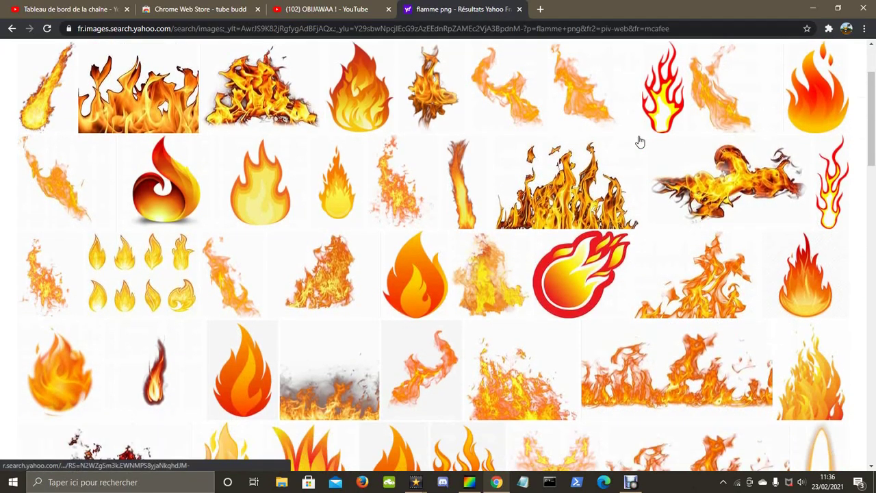
scroll(638, 142, down, 5)
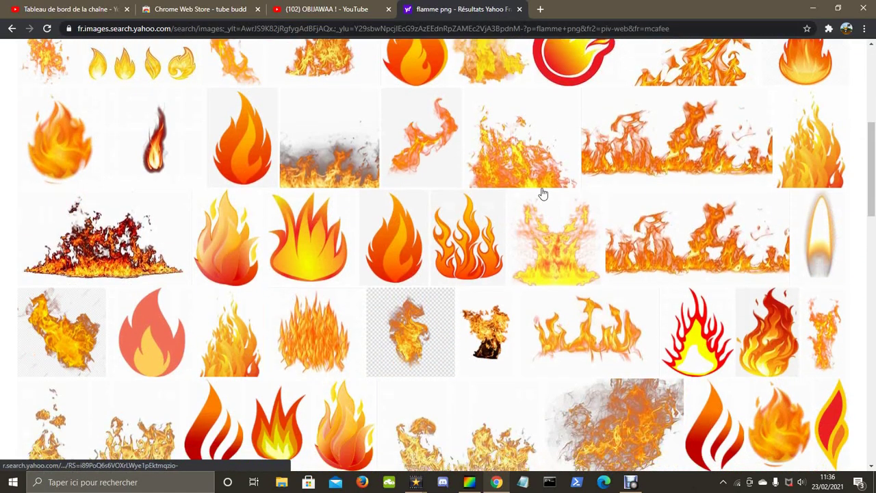
scroll(471, 201, down, 1)
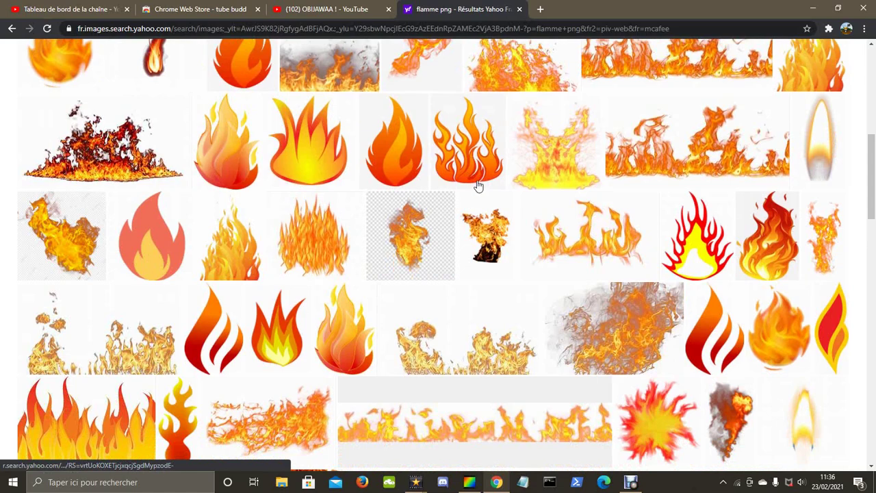
scroll(493, 180, up, 2)
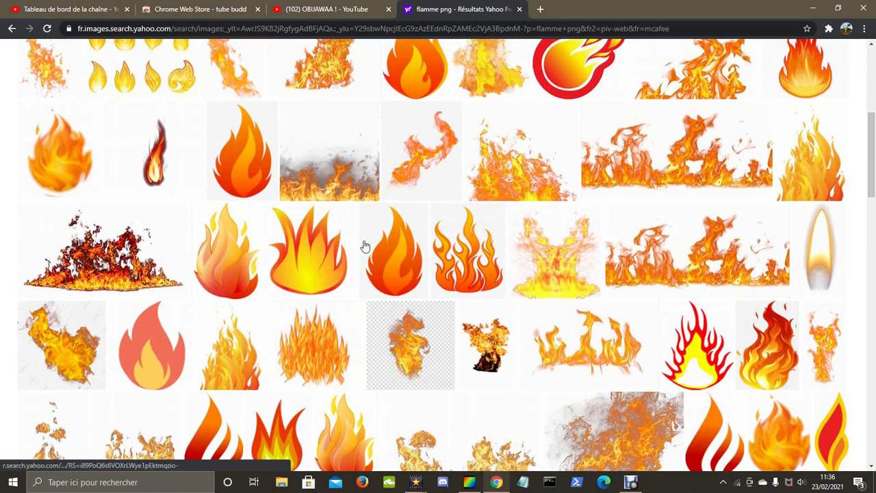
right_click(247, 263)
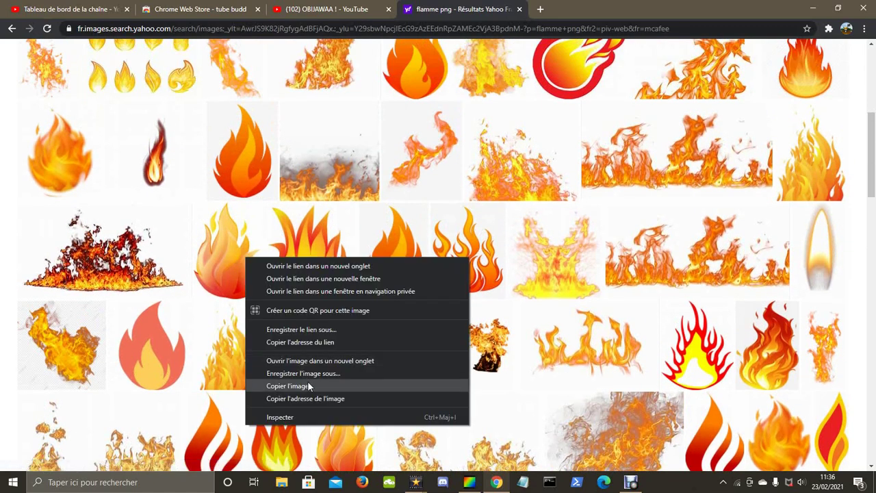
click(313, 397)
Step: Open the copied flame image address in a new tab and copy the image itself
click(541, 10)
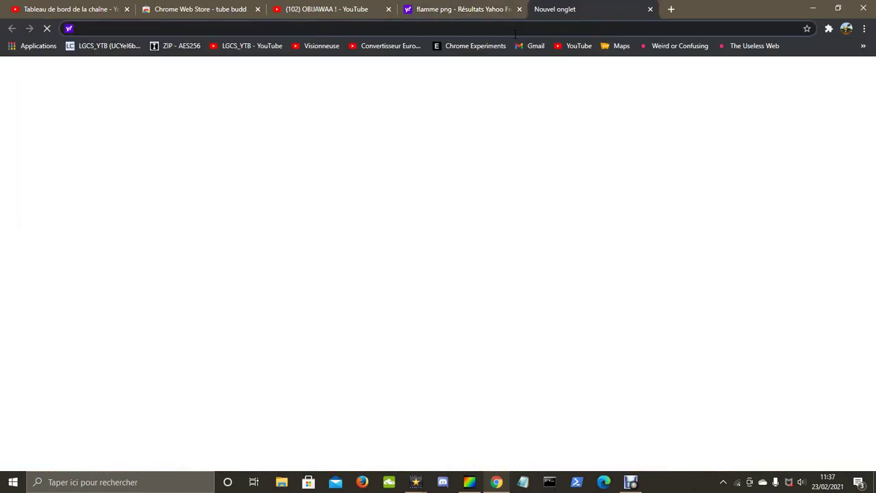
text(https://tse2.mm.bing.net/th?id=OIP.F16Z7G2Fd_xFNfy09gRc8gHaKz&pid=Api&P=0&w=300&h=300)
key(Return)
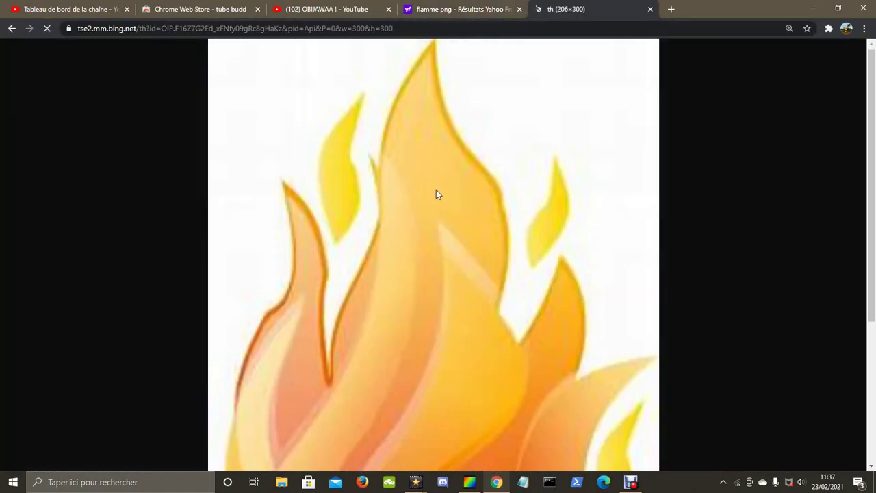
scroll(435, 192, down, 1)
right_click(433, 195)
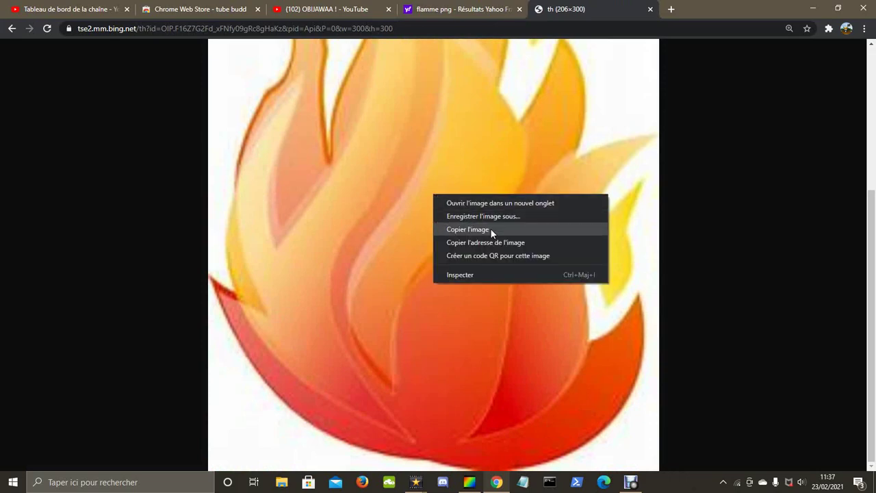
click(490, 228)
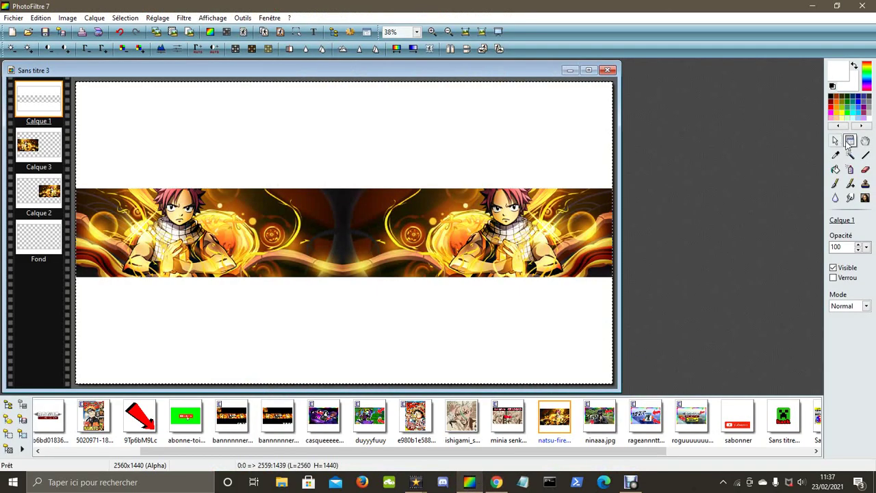
Step: Switch to PhotoFiltre, paste the flame as a new layer and place it over the band, left of the centre
click(835, 140)
right_click(413, 178)
click(449, 231)
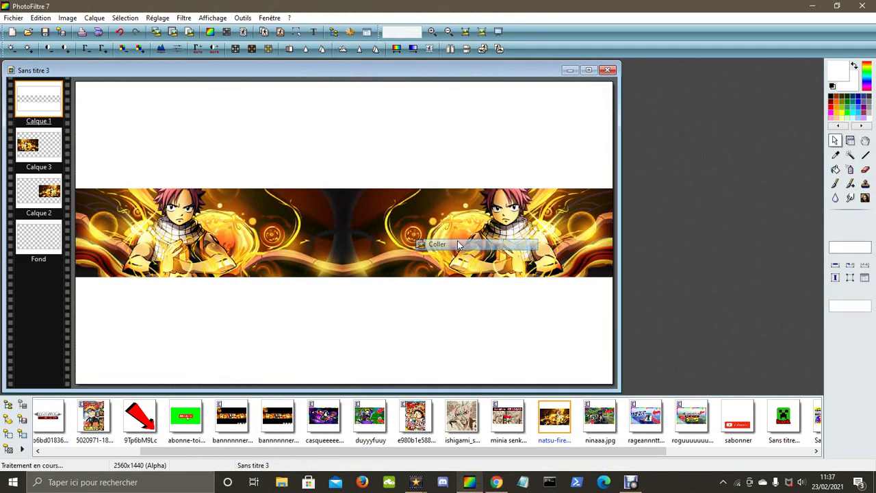
drag(343, 210, 282, 195)
right_click(281, 195)
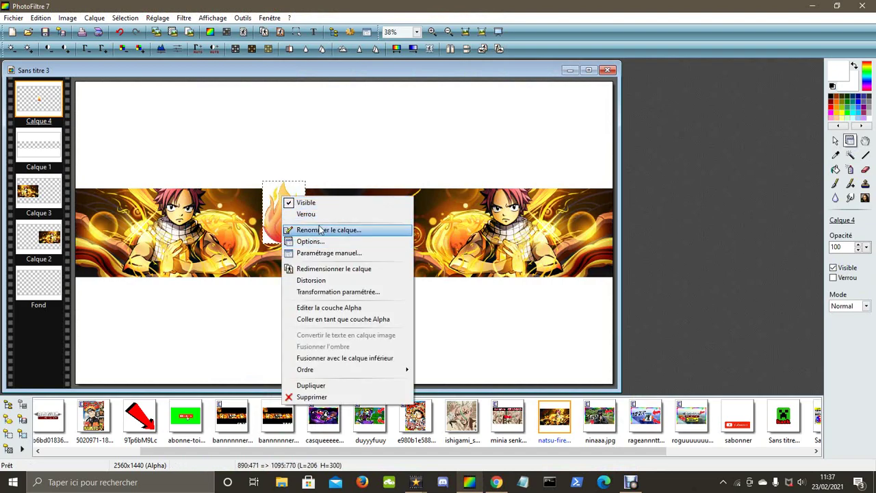
click(306, 227)
click(505, 274)
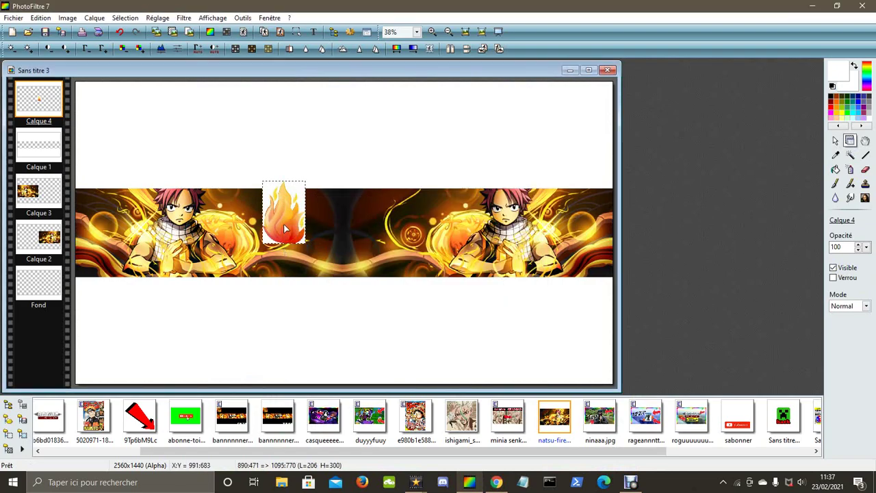
Step: Resize the flame layer to about 425 × 620 pixels and apply the transformation
right_click(285, 226)
click(325, 297)
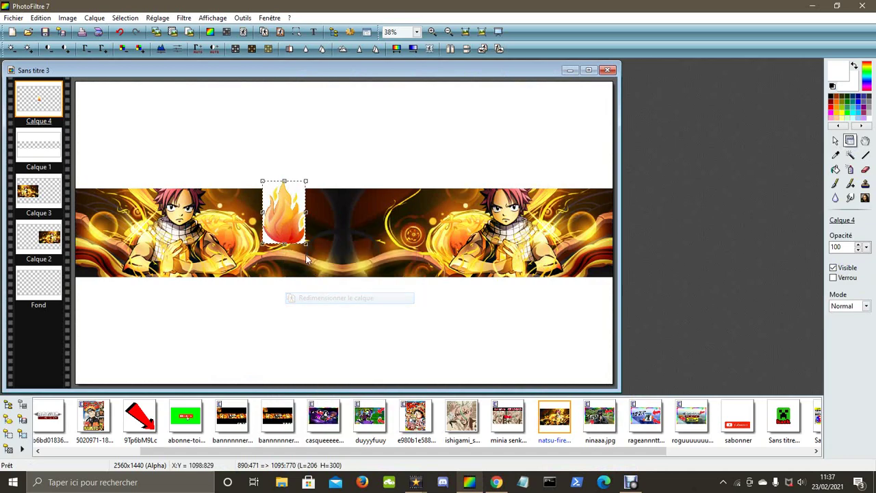
drag(421, 319, 351, 310)
right_click(305, 242)
click(322, 248)
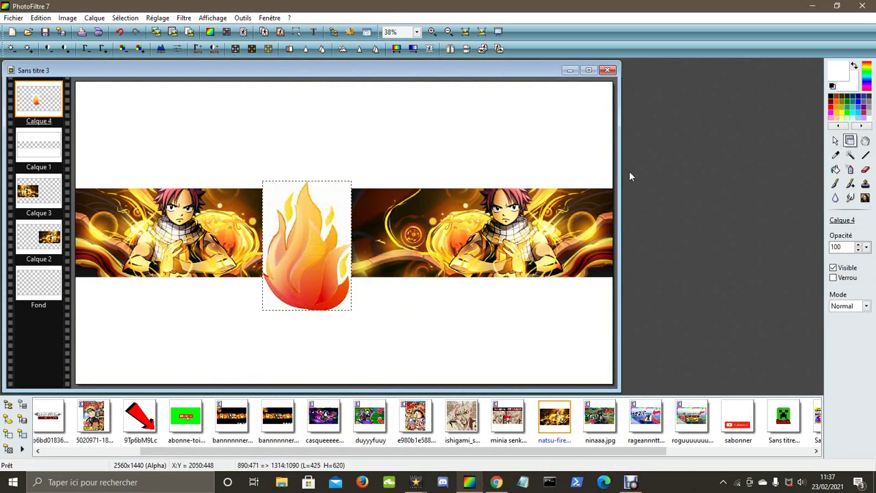
Step: Choose bright green and try to bucket-fill the white area beside the flame at tolerance 15
click(835, 169)
click(848, 107)
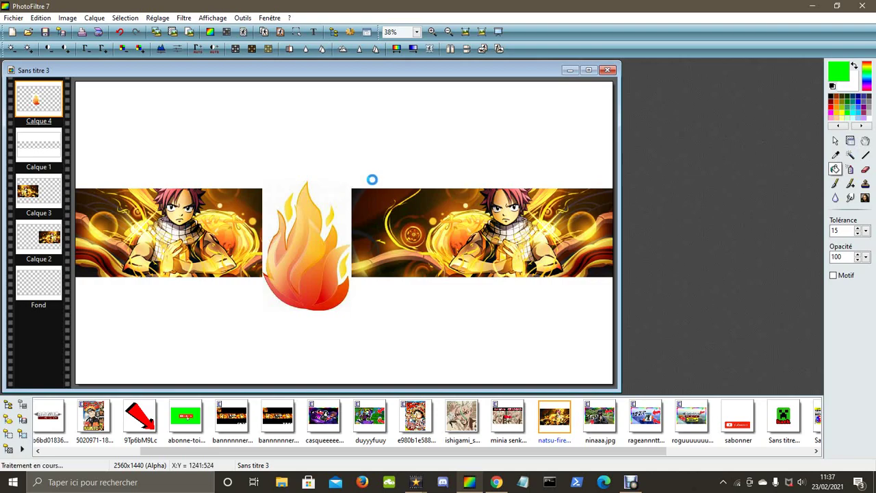
click(315, 186)
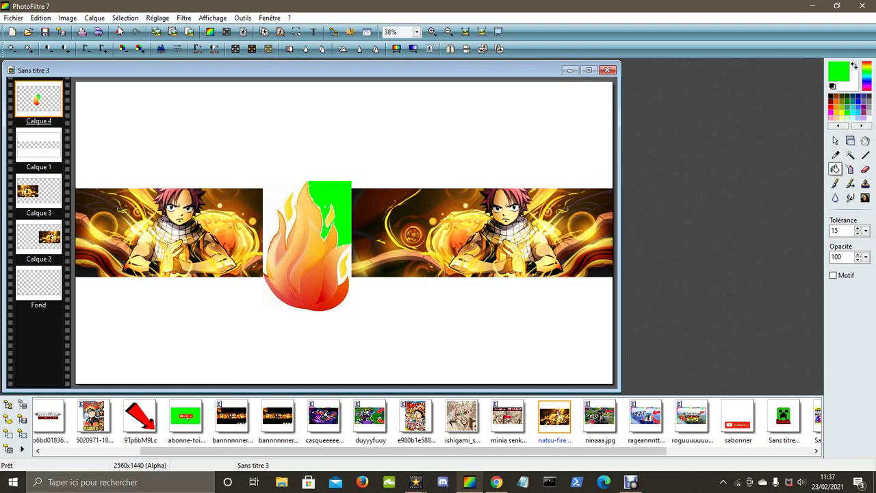
key(ctrl+z)
Step: Fill the flame's white background with green at tolerance 50 and make that green transparent with tolerance 100 and 0% opacity
text(50)
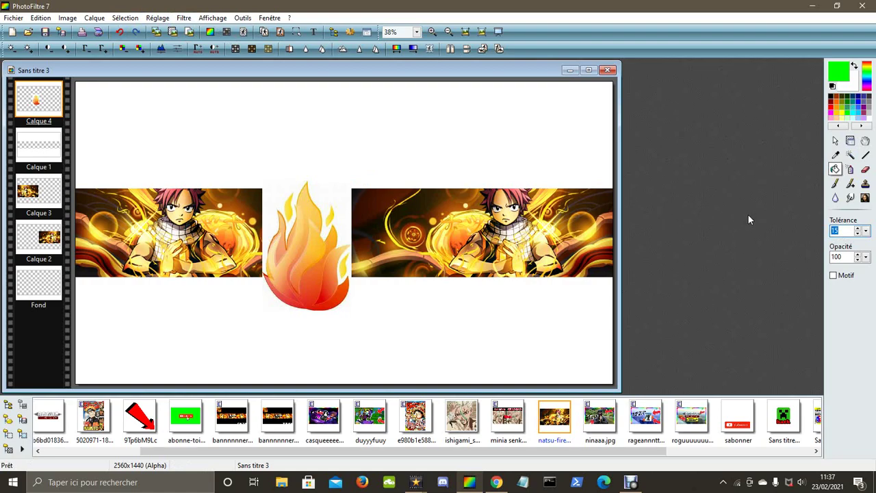
click(338, 197)
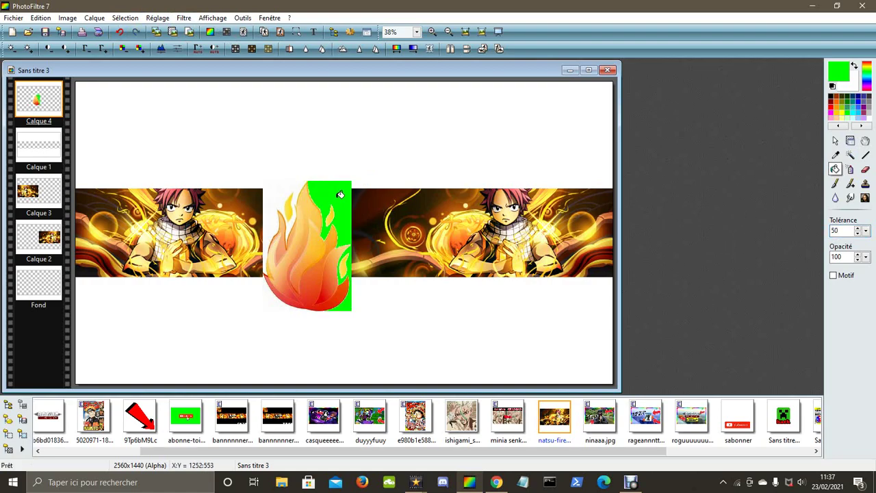
click(283, 202)
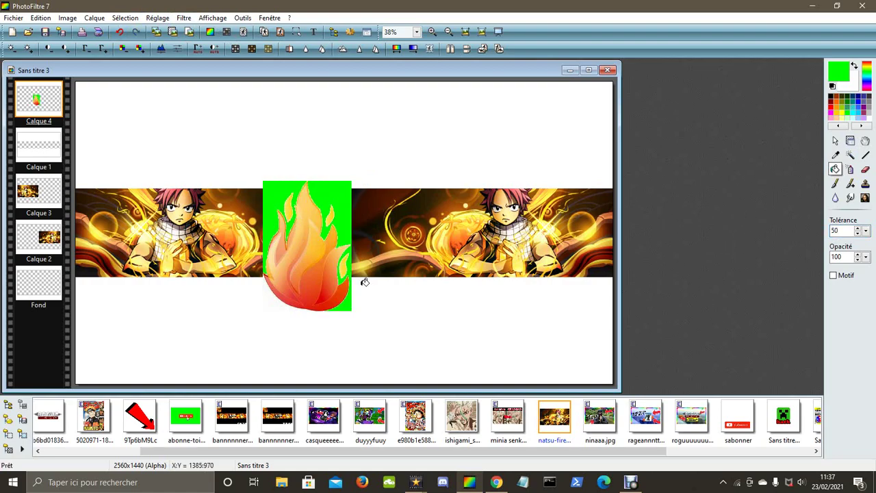
click(278, 297)
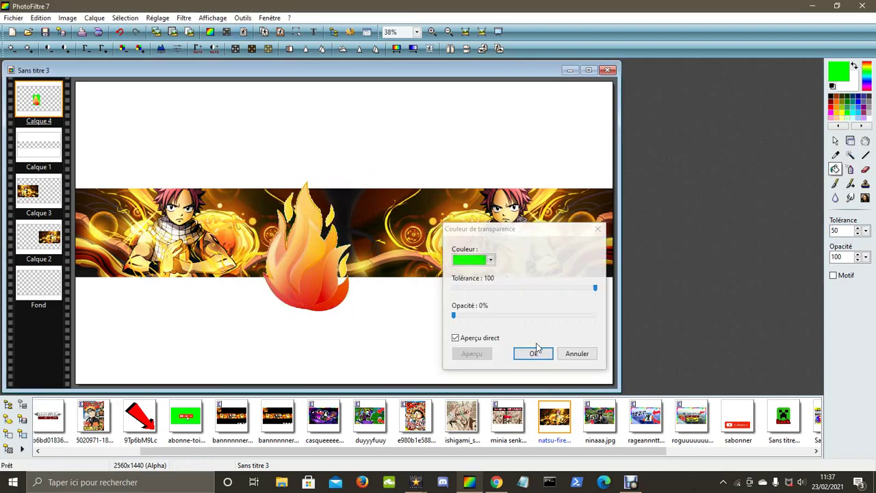
click(533, 353)
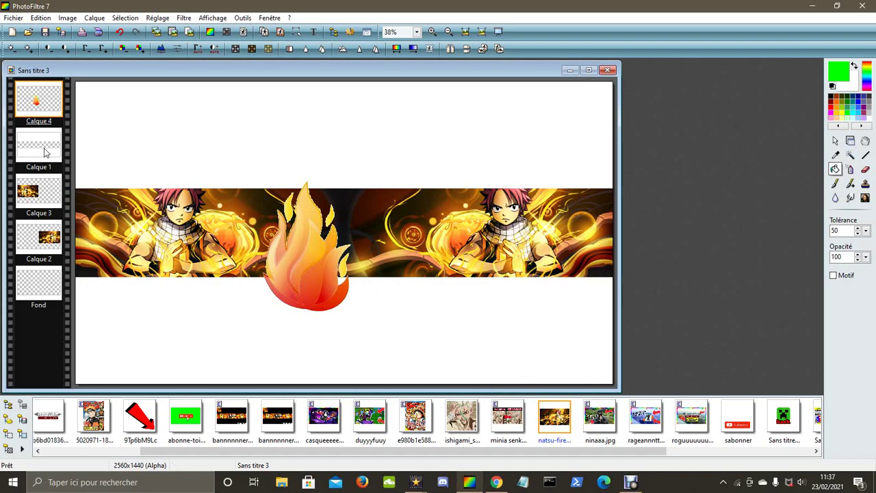
Step: Rotate the flame layer by 10° at 100% scale and shift it slightly to the left over the band
right_click(40, 109)
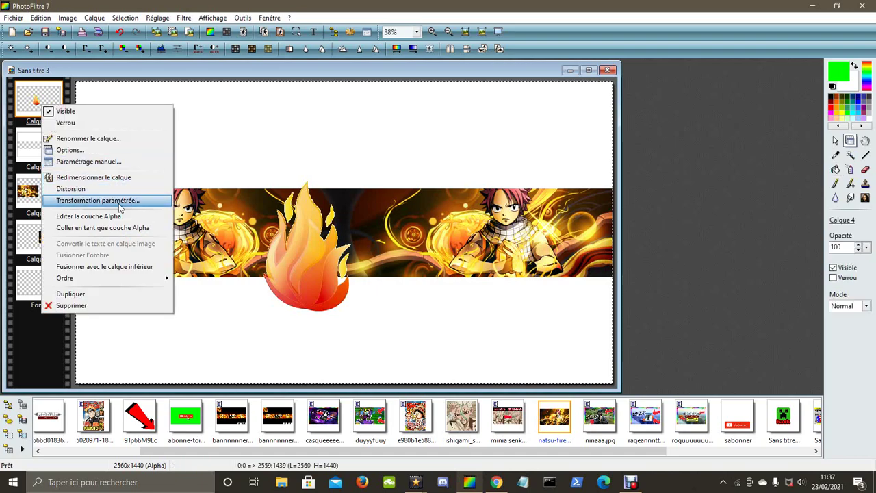
click(100, 199)
click(197, 163)
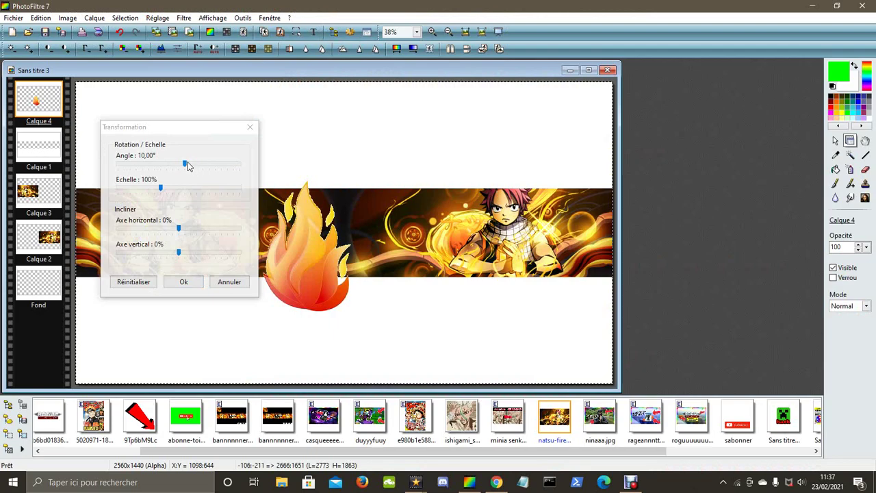
click(184, 282)
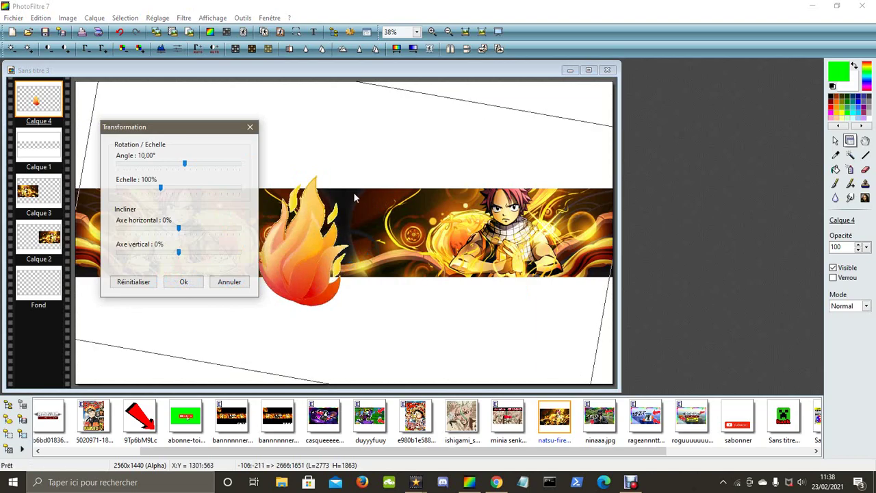
click(186, 280)
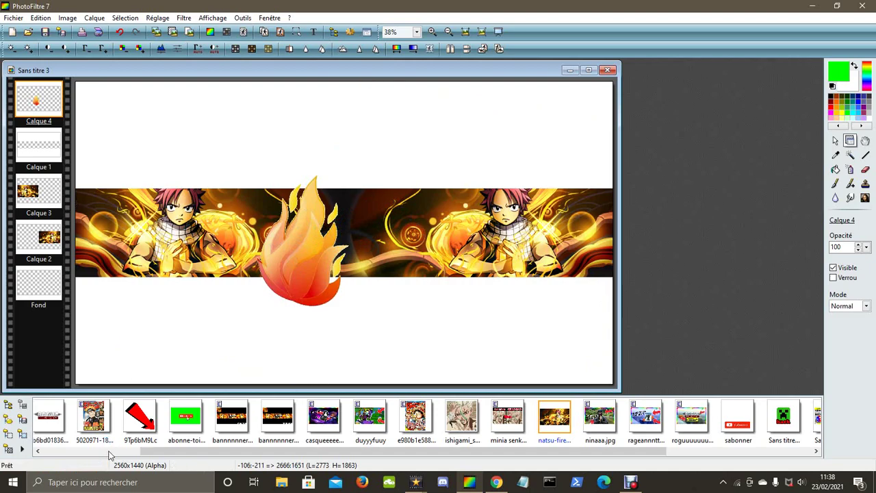
drag(297, 274, 284, 273)
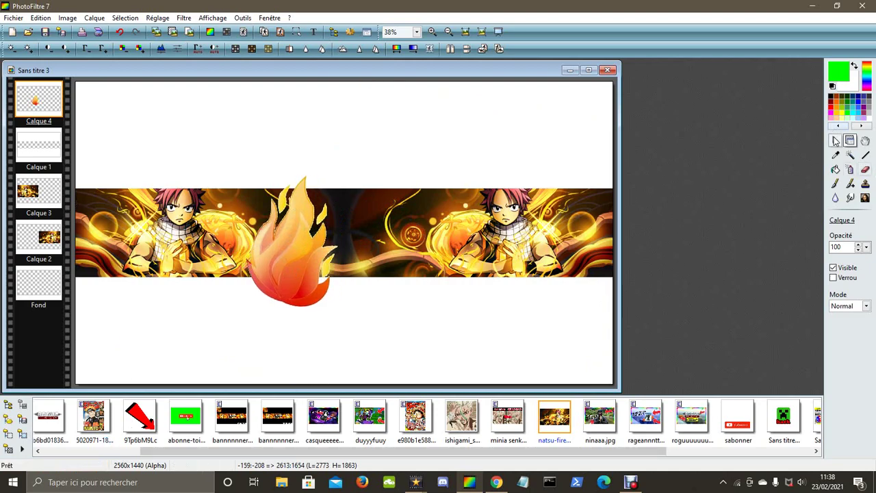
Step: Select a rectangle of about 790 × 759 pixels around the flame and cut it from its layer
click(835, 141)
drag(198, 165, 363, 324)
right_click(301, 216)
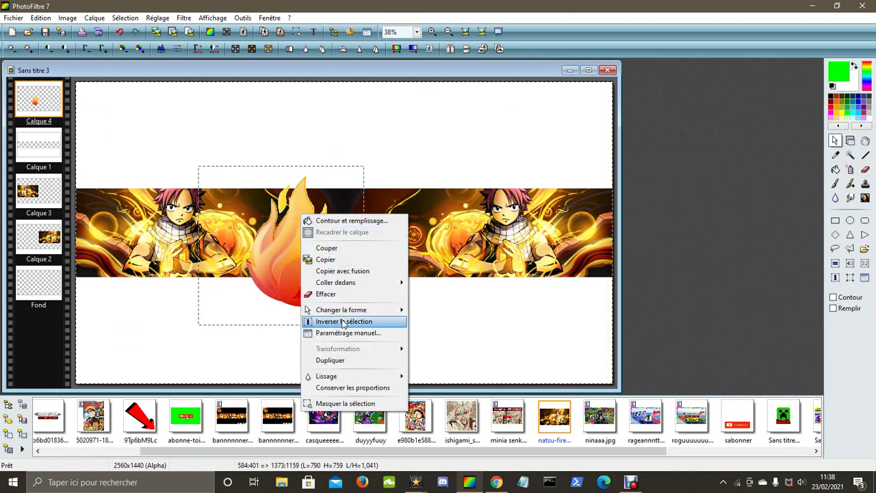
click(343, 322)
right_click(298, 241)
click(327, 273)
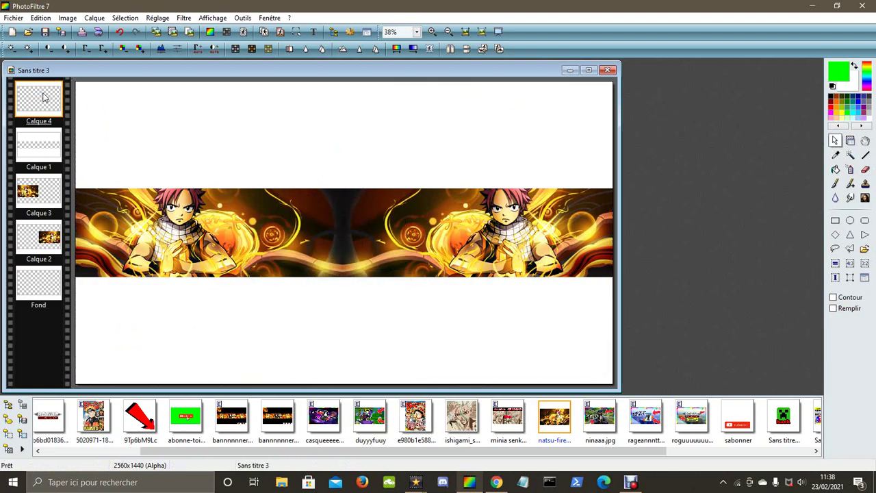
Step: Delete the emptied flame layer and paste the cut flame as a new layer beside the left character
right_click(42, 97)
click(93, 296)
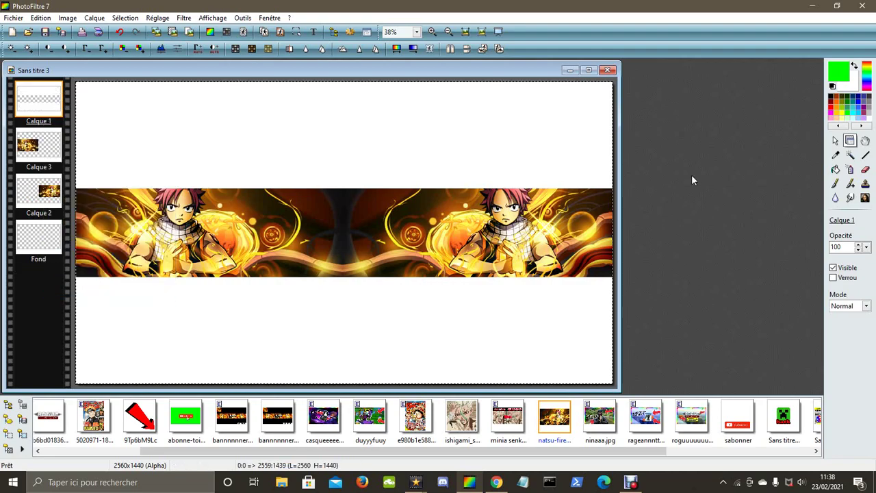
right_click(423, 137)
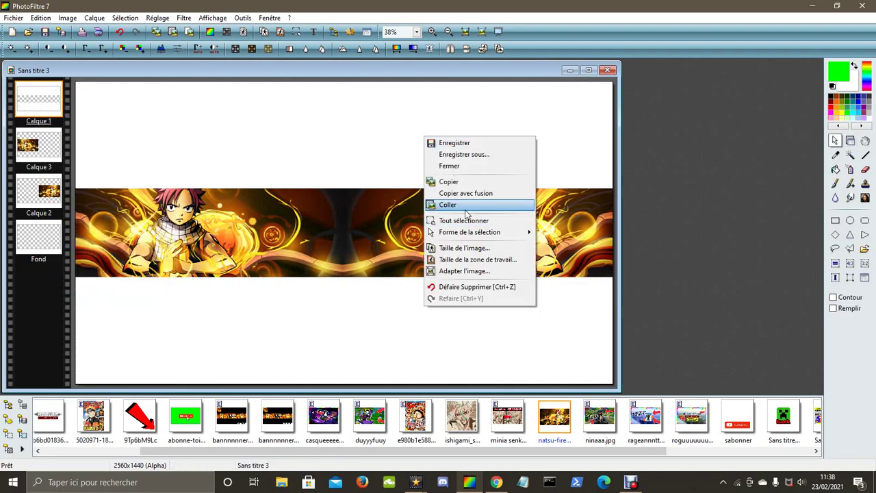
click(442, 204)
drag(295, 243, 236, 223)
Step: Resize the flame layer to about 433 × 416 pixels and place it at the left edge of the band
right_click(236, 223)
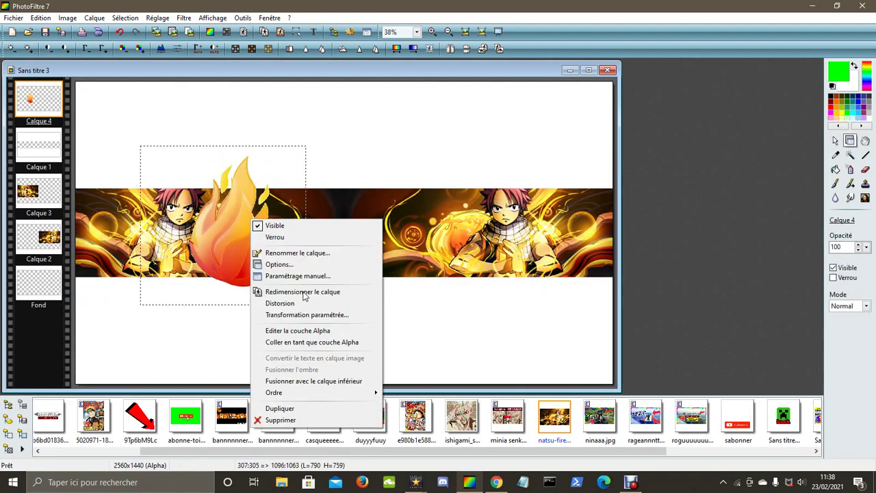
click(311, 296)
drag(306, 306, 231, 234)
drag(209, 182, 83, 192)
right_click(101, 199)
click(113, 204)
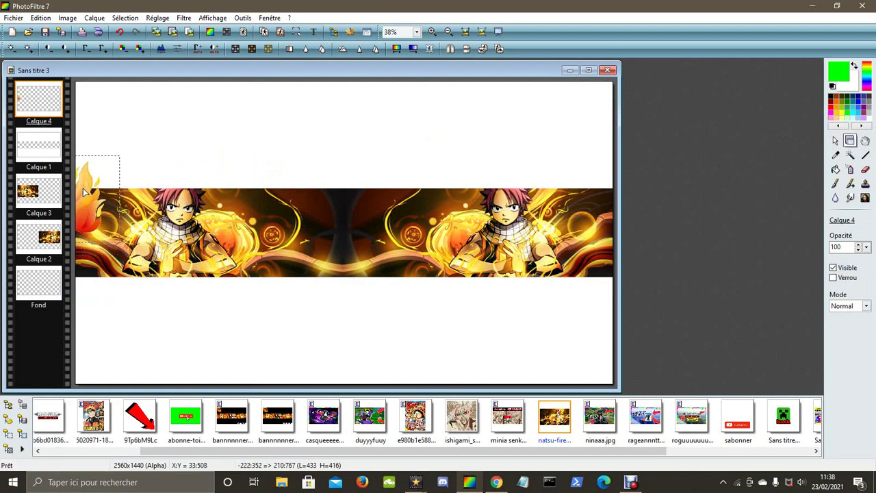
Step: Apply a Gaussian blur with a 6-pixel radius to the flame layer
click(183, 18)
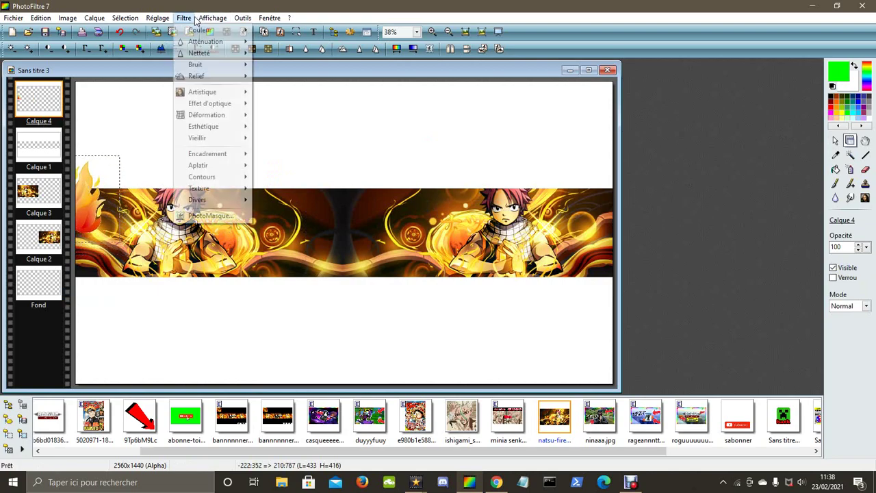
mouse_move(209, 103)
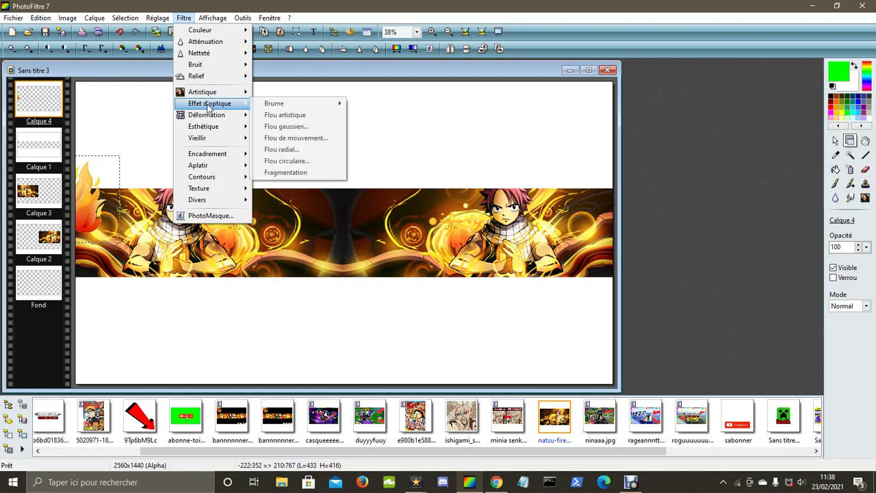
click(282, 128)
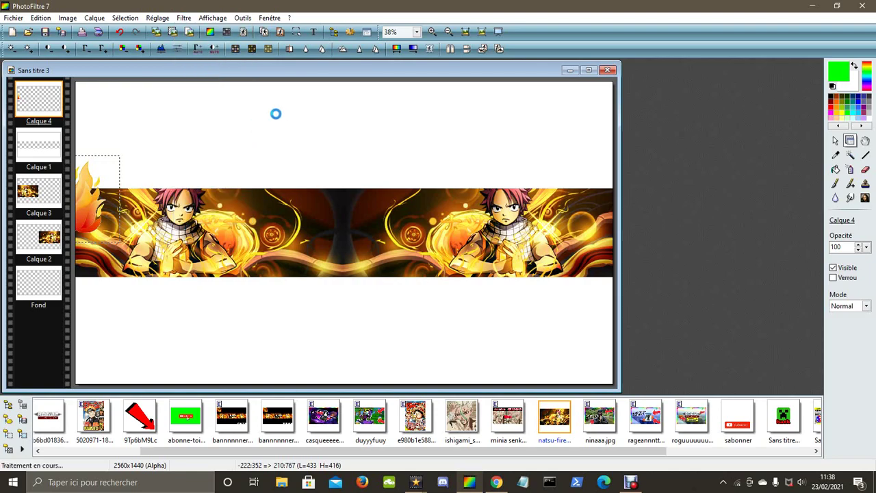
drag(368, 282, 312, 281)
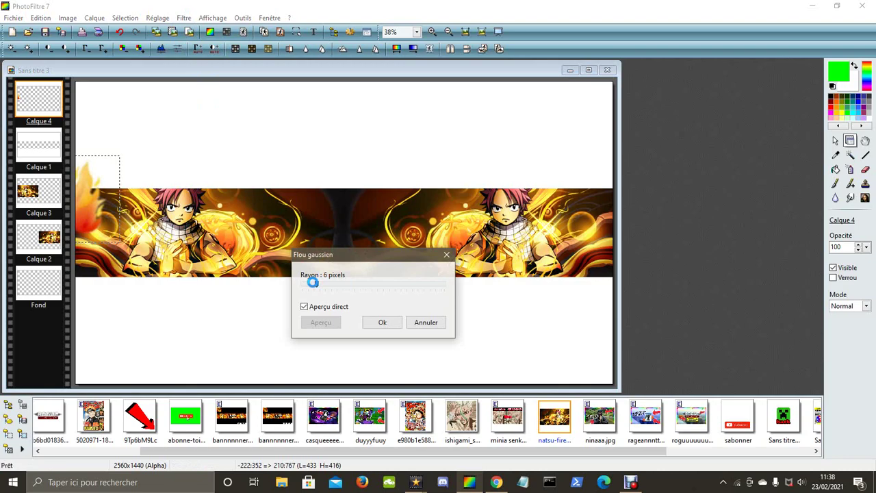
click(386, 322)
Step: Duplicate the flame layer four times and spread the copies diagonally down the band's left end
right_click(91, 204)
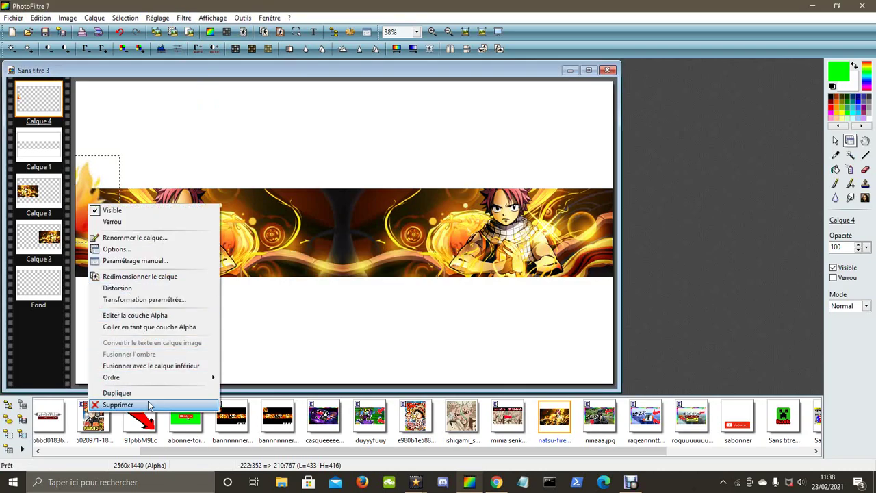
click(146, 390)
drag(85, 214, 135, 293)
right_click(82, 237)
click(112, 427)
right_click(91, 241)
click(120, 431)
right_click(111, 269)
click(195, 249)
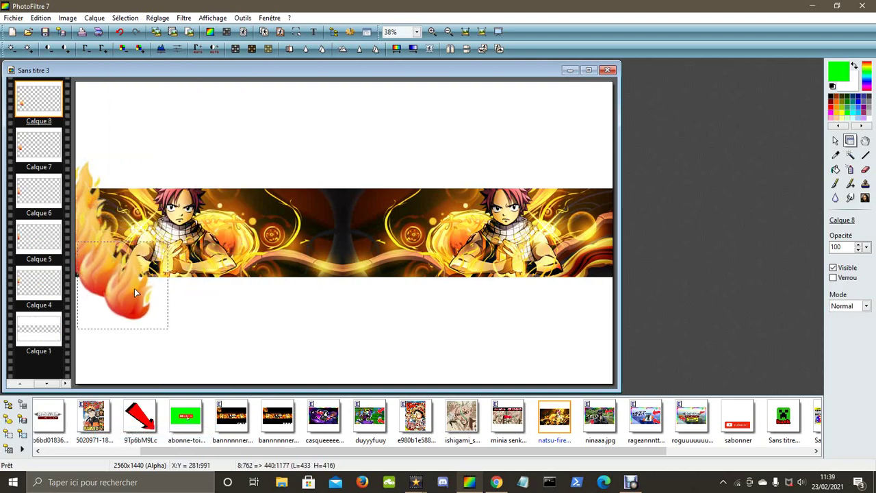
Step: Merge the five flame layers into a single flame layer
right_click(67, 115)
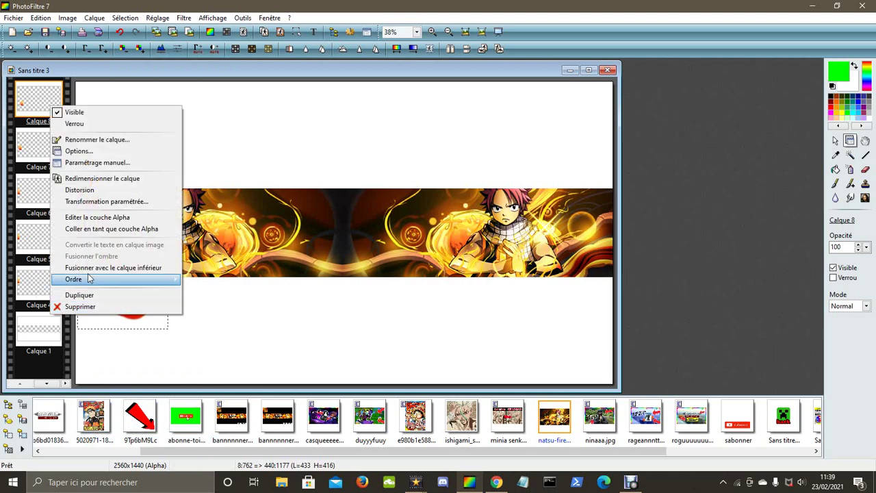
click(89, 266)
right_click(40, 110)
click(89, 266)
right_click(41, 110)
click(68, 272)
right_click(18, 87)
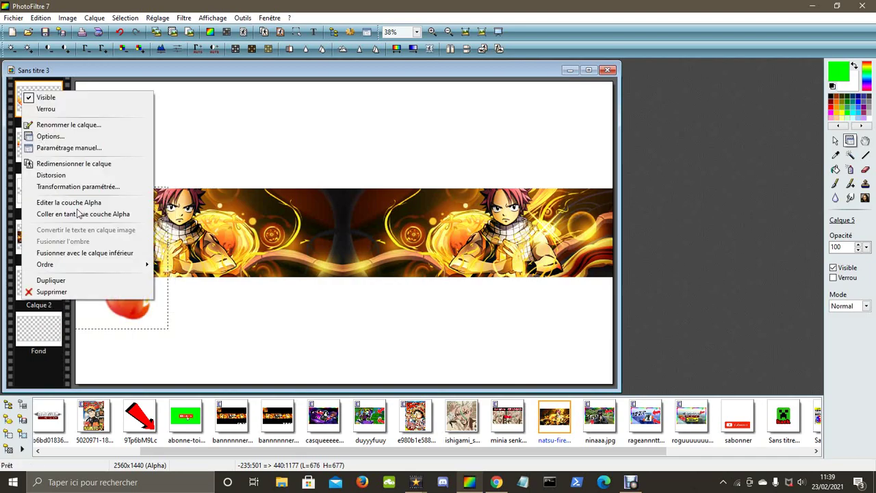
click(69, 226)
Step: Shift the merged flames slightly up and left and place their layer beneath the white frame layer
drag(104, 255, 90, 248)
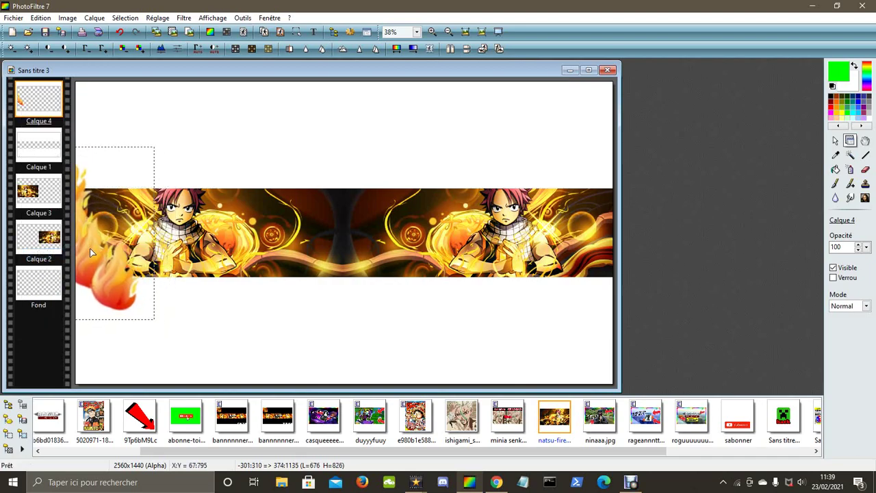
right_click(89, 249)
drag(45, 104, 43, 160)
Step: Duplicate the merged flame layer and position the copy so flames fill the band's left end
right_click(96, 257)
click(151, 445)
drag(100, 248, 148, 246)
drag(88, 271, 132, 251)
Step: Merge the flame copy with the original flame layer beneath it
click(52, 144)
right_click(51, 141)
click(110, 308)
Step: Duplicate the merged left flame layer and move the copy to the middle of the band
right_click(111, 259)
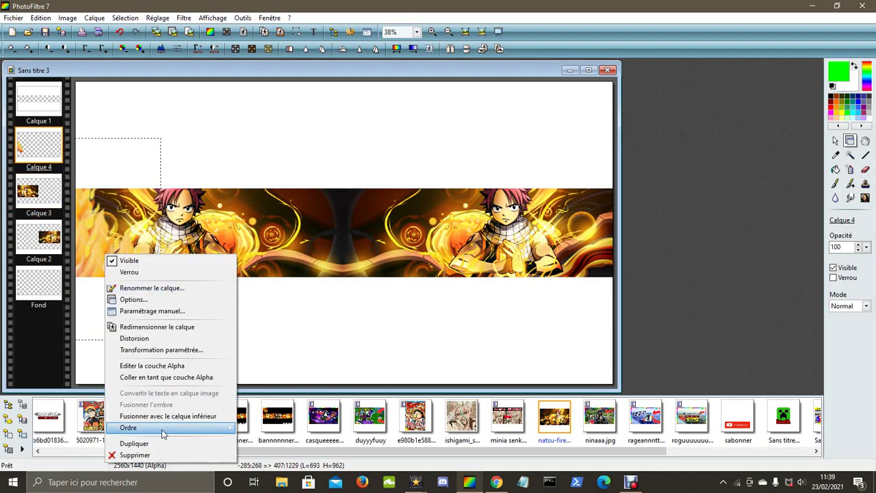
click(156, 441)
drag(108, 272, 382, 265)
click(99, 18)
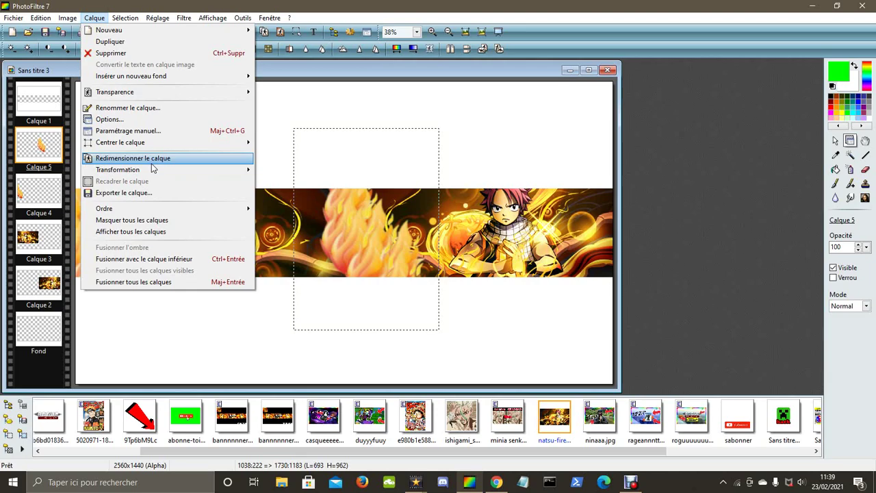
click(152, 162)
right_click(327, 207)
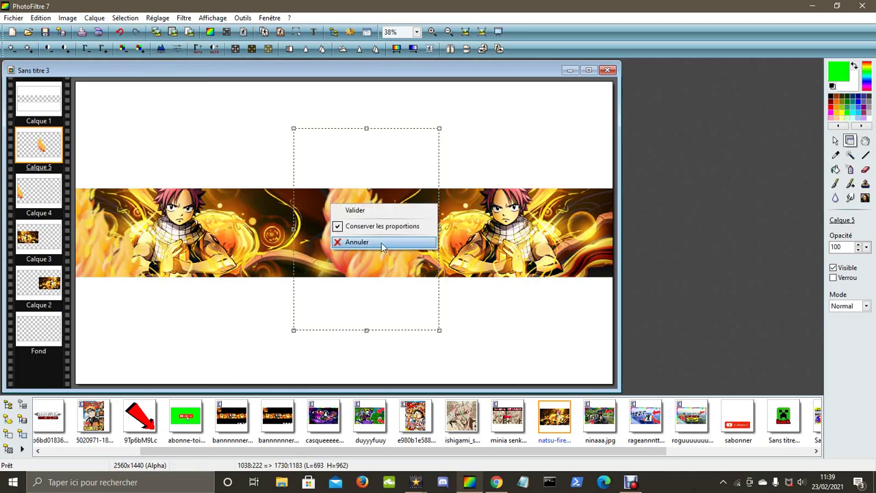
click(382, 243)
Step: Flip the flame copy vertically and horizontally and place it at the band's right end
click(94, 17)
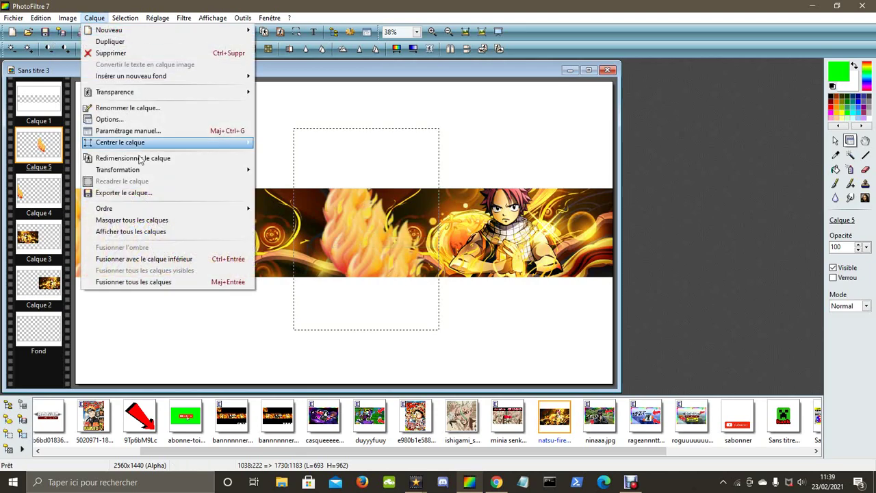
click(295, 170)
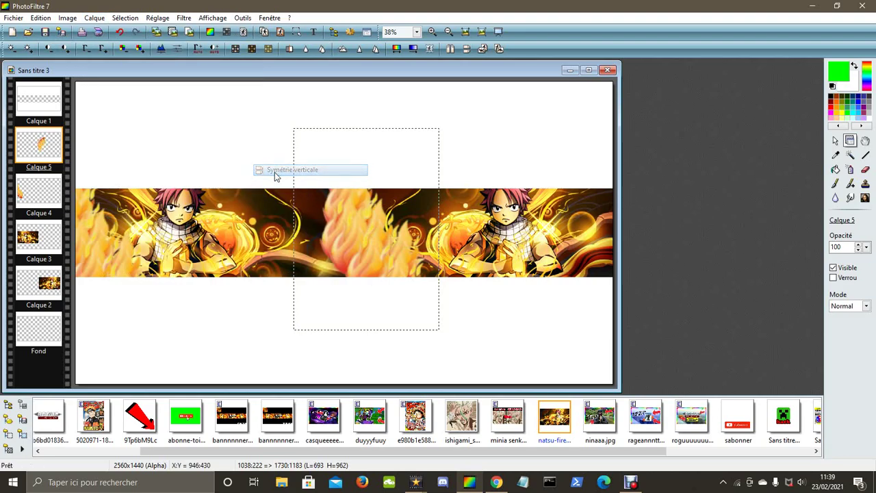
click(95, 18)
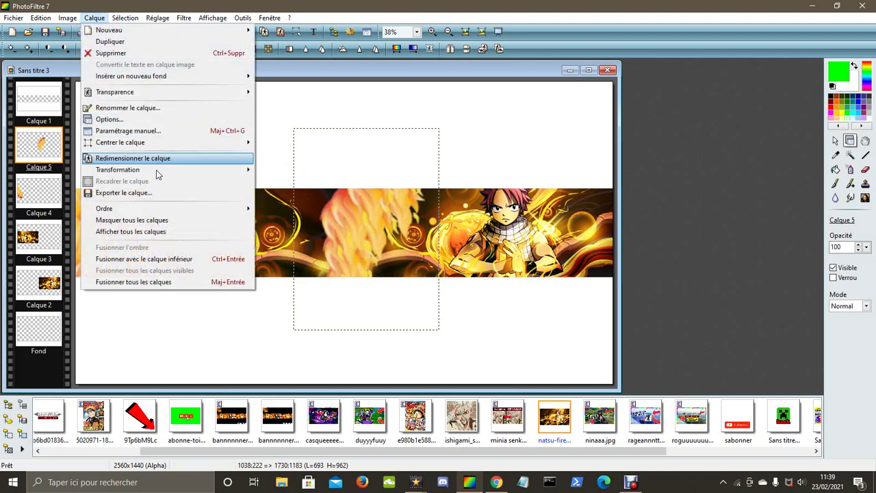
mouse_move(154, 172)
click(273, 181)
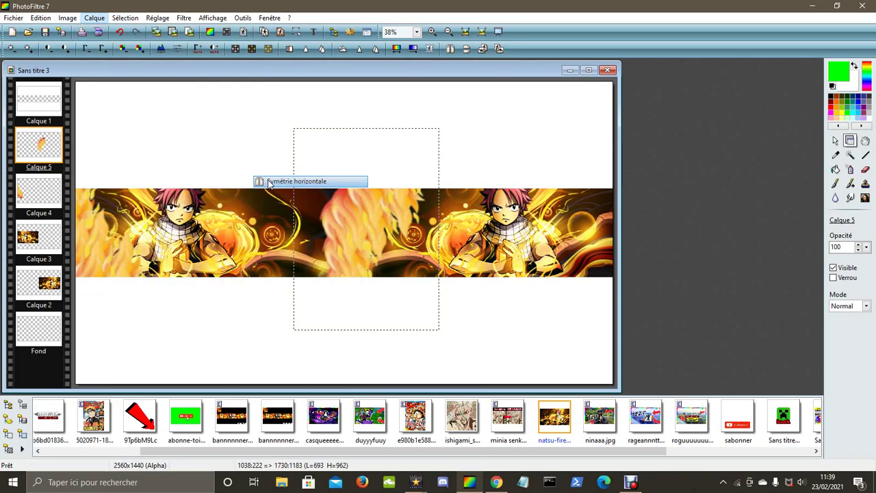
drag(432, 233, 598, 214)
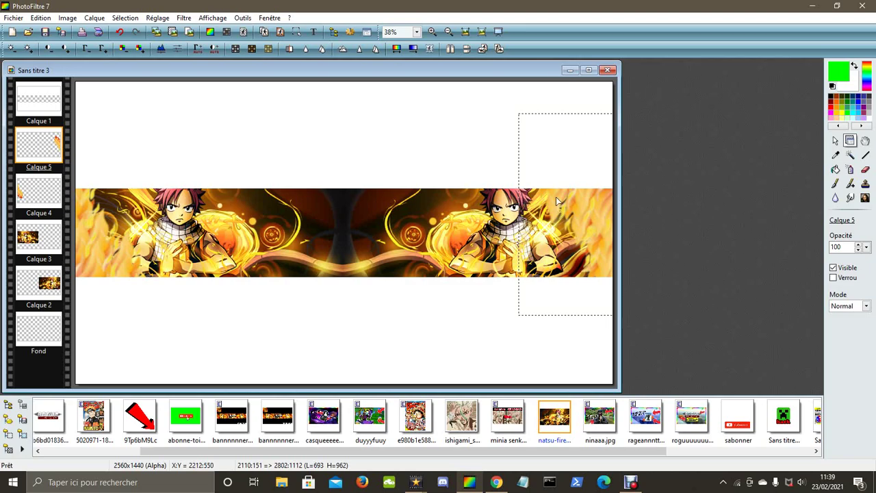
Step: Duplicate the right-end flame layer and move the copy to the centre beside the left character
right_click(589, 201)
click(655, 388)
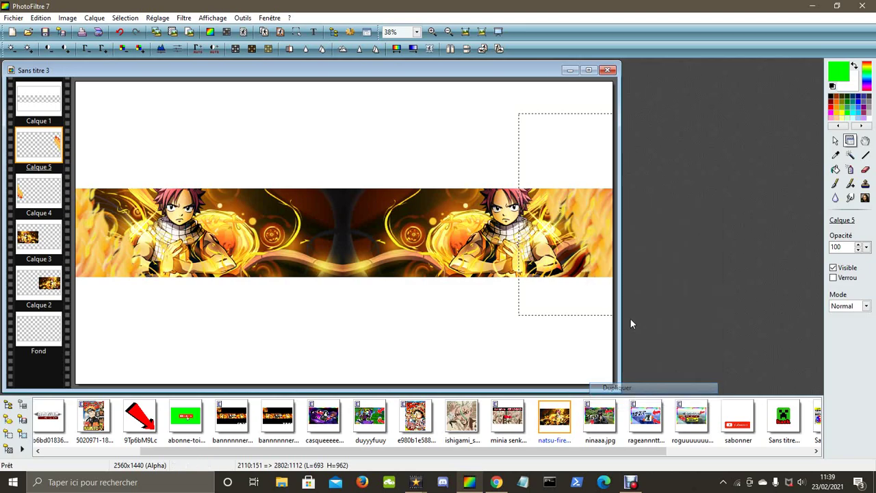
drag(597, 207, 354, 223)
mouse_move(323, 230)
mouse_down()
mouse_move(336, 226)
mouse_move(329, 224)
mouse_up()
Step: Duplicate the left-end flame layer, move the copy to the band's centre and raise it directly below the white frame layer
click(98, 253)
right_click(98, 249)
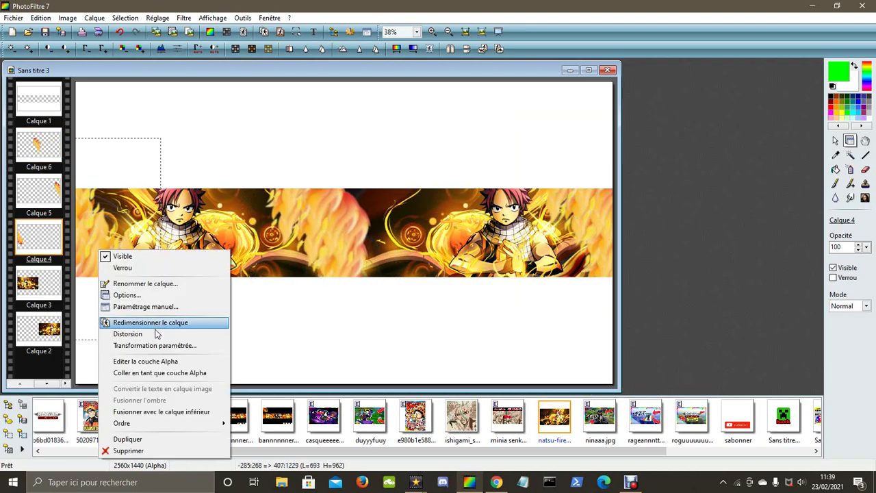
click(137, 441)
drag(229, 264, 370, 246)
drag(32, 243, 37, 144)
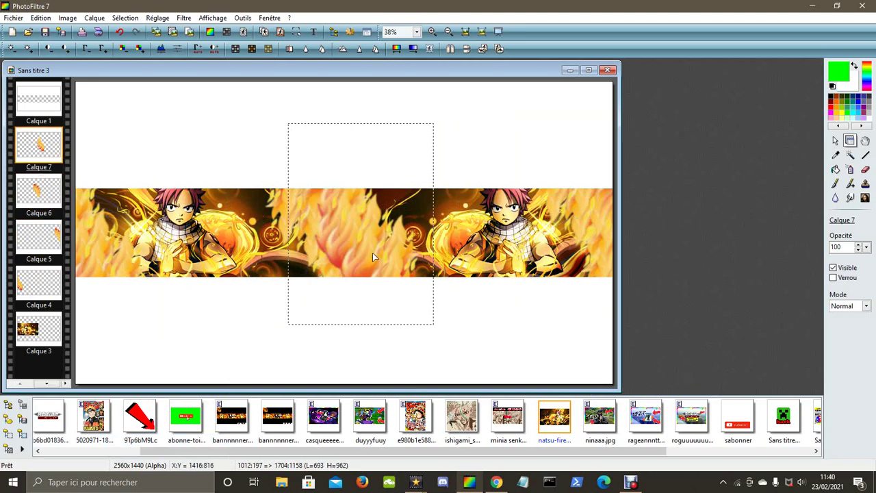
Step: Move the flipped centre flame closer to the left character and duplicate it
click(287, 212)
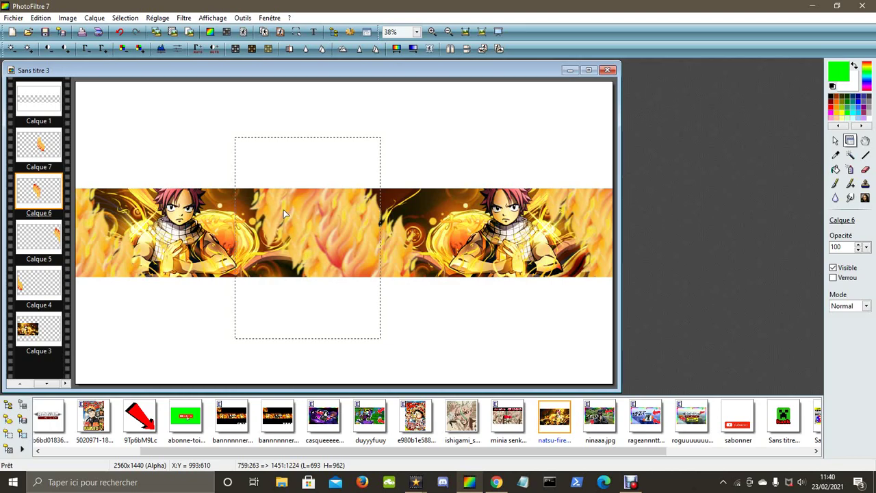
drag(379, 253, 250, 214)
right_click(310, 219)
click(360, 409)
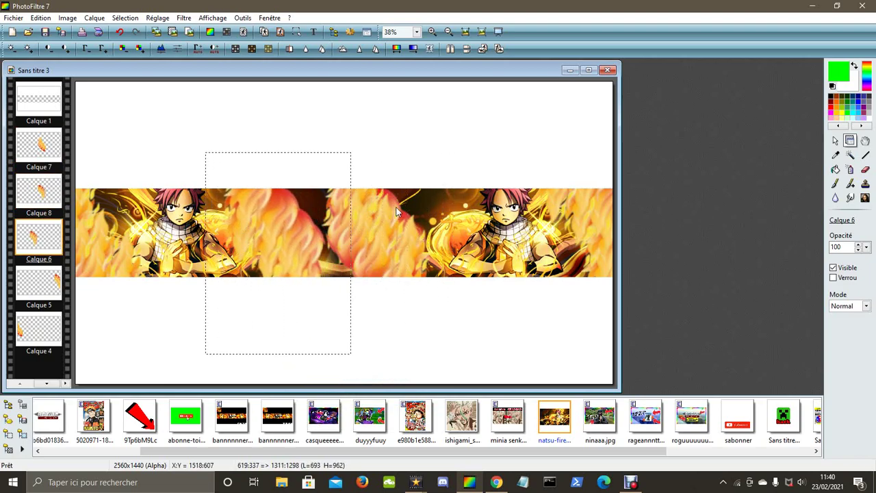
Step: Place the new flipped flame copy over the middle of the band and raise its layer directly below the white frame
drag(397, 209, 344, 205)
click(378, 231)
drag(378, 231, 335, 224)
click(314, 241)
drag(52, 195, 42, 154)
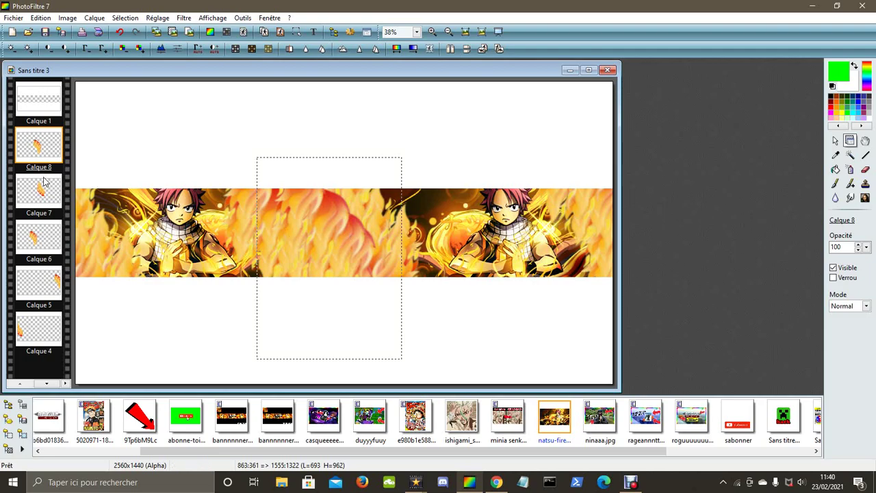
Step: Delete the unflipped flame layer in the centre and duplicate the flipped middle flame, offsetting the copy toward the right character
right_click(373, 212)
click(406, 415)
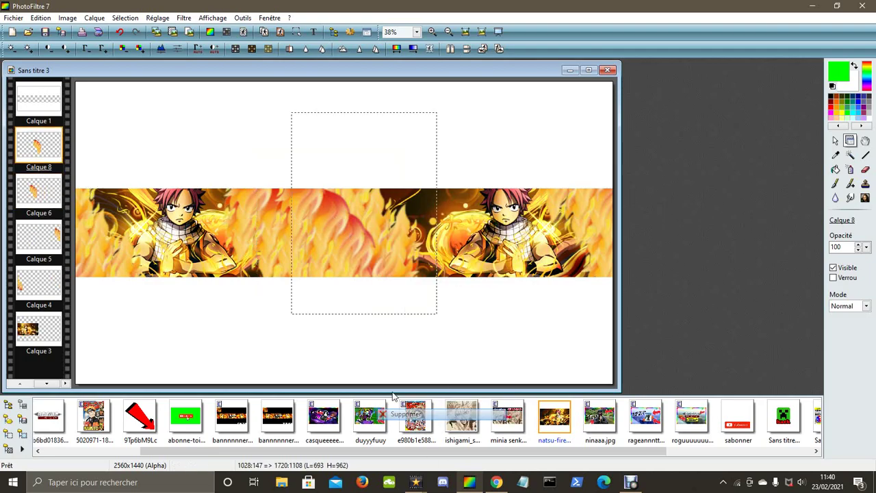
right_click(314, 206)
click(373, 395)
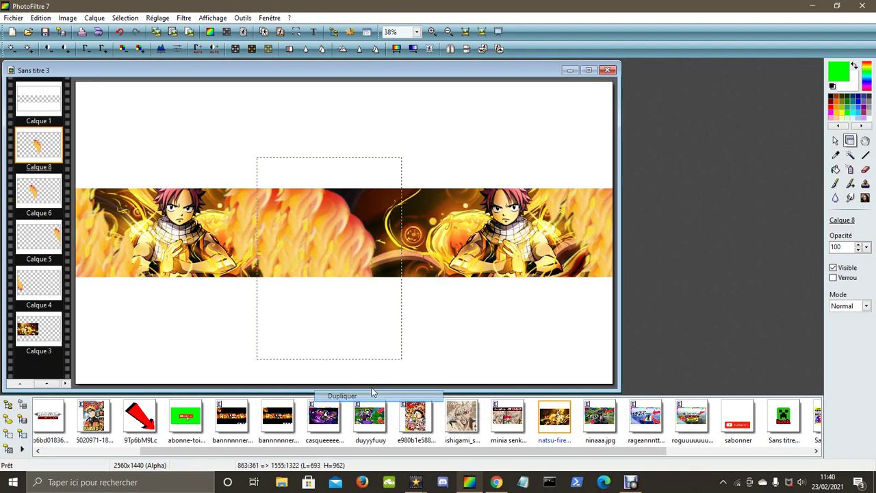
drag(351, 249, 390, 240)
Step: Merge the three centre flame layers into one and centre it between the two characters
right_click(41, 157)
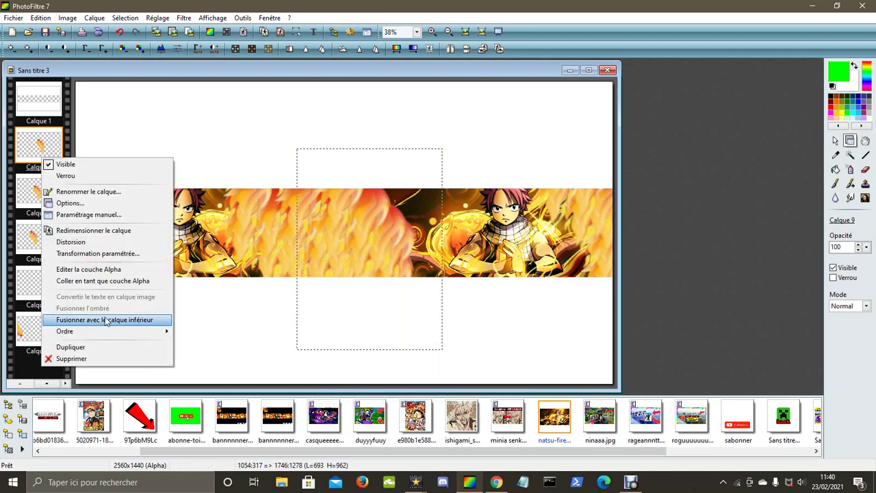
click(106, 320)
right_click(39, 154)
click(109, 315)
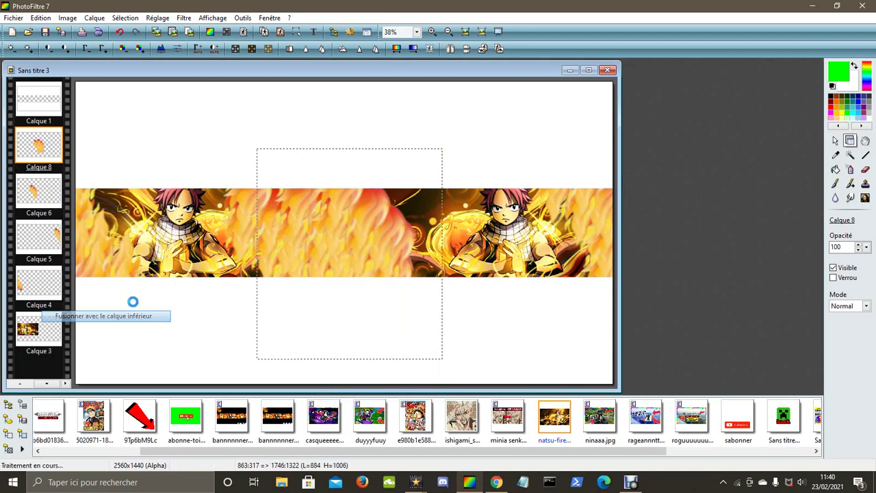
drag(347, 222, 364, 226)
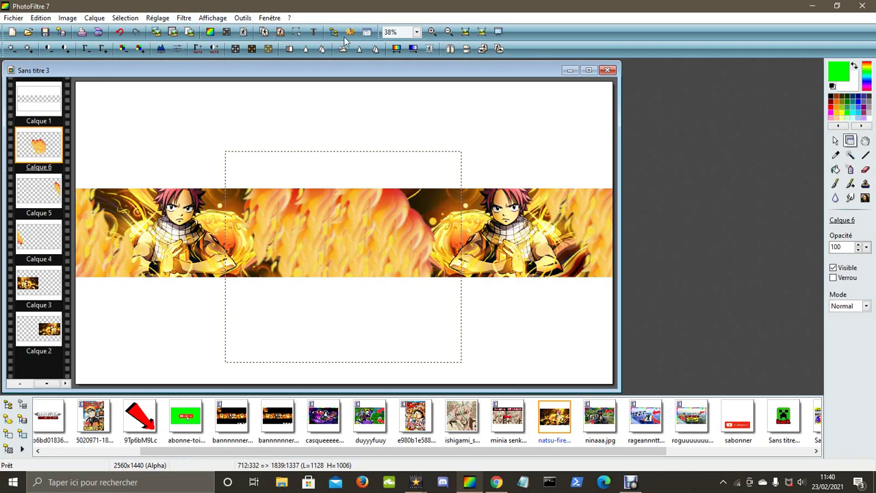
Step: Add the text "OBIJAWAA" in white bold Arial Rounded MT Bold at size 163
click(314, 32)
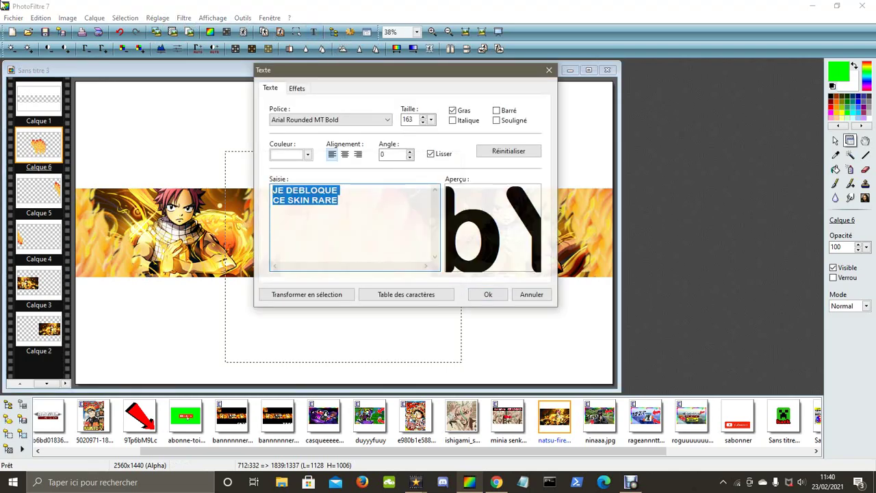
text(OBIJAWAA)
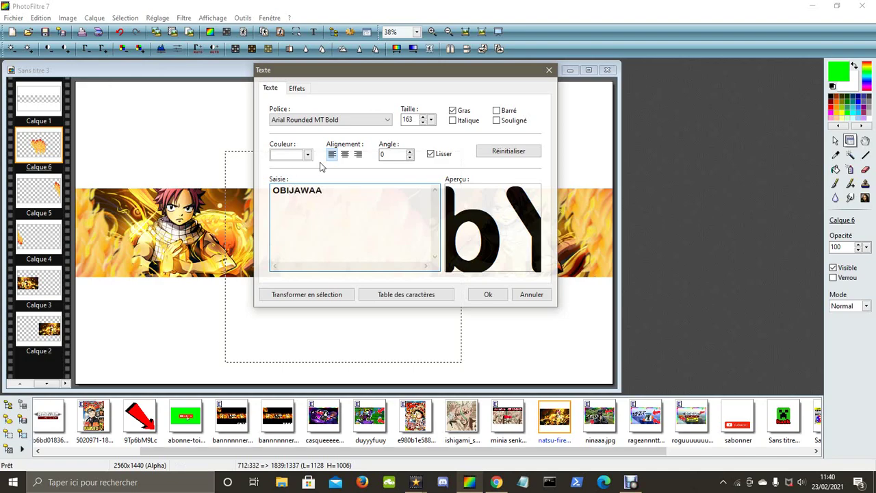
click(479, 295)
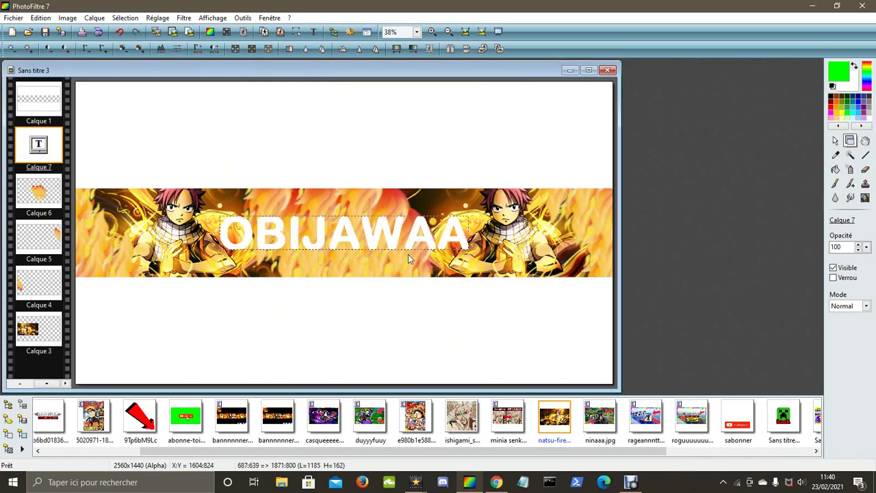
Step: Shift the title text slightly up and left and convert it to an image layer
mouse_move(427, 245)
mouse_down()
mouse_move(414, 243)
mouse_move(422, 241)
mouse_up()
right_click(422, 242)
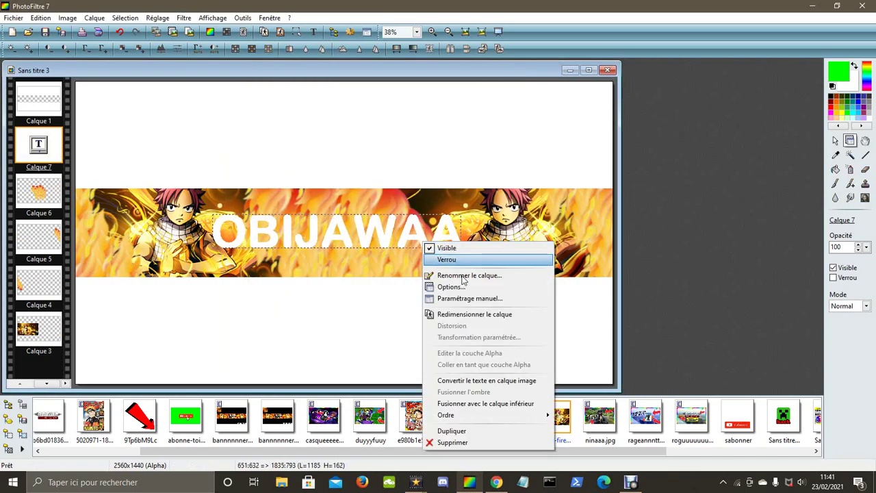
click(476, 381)
Step: Resize the title layer to about 905 × 207 pixels without keeping proportions and centre it between the characters
right_click(457, 236)
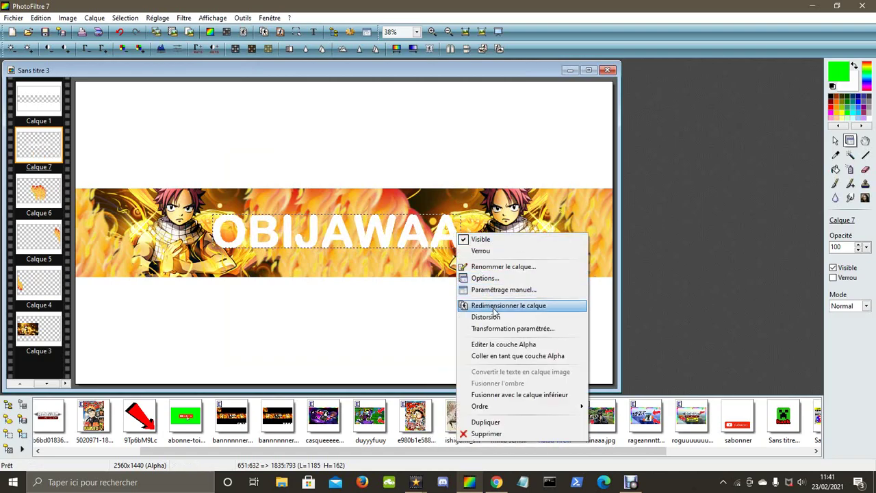
click(494, 307)
drag(469, 236, 352, 231)
right_click(430, 234)
click(449, 254)
drag(283, 252, 283, 258)
drag(360, 243, 396, 225)
right_click(396, 224)
click(404, 230)
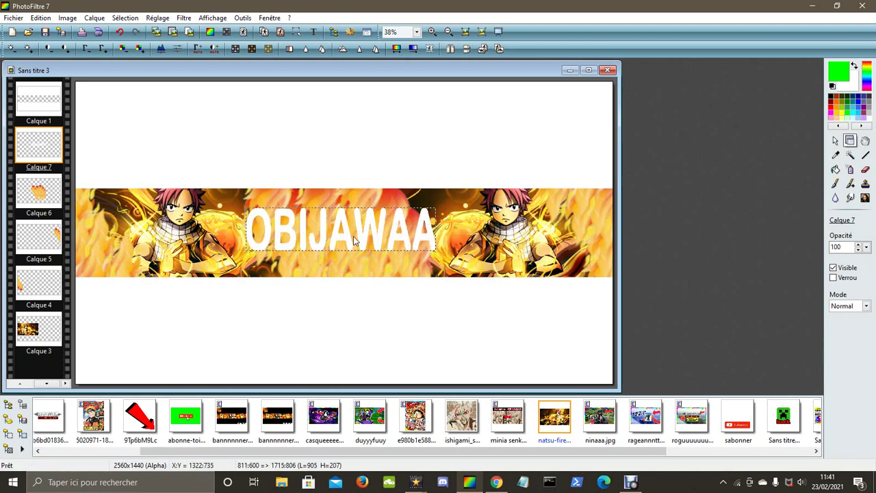
Step: Fill the transparent area around the white title letters and inside their enclosed gaps with black on the title layer
click(835, 139)
click(835, 169)
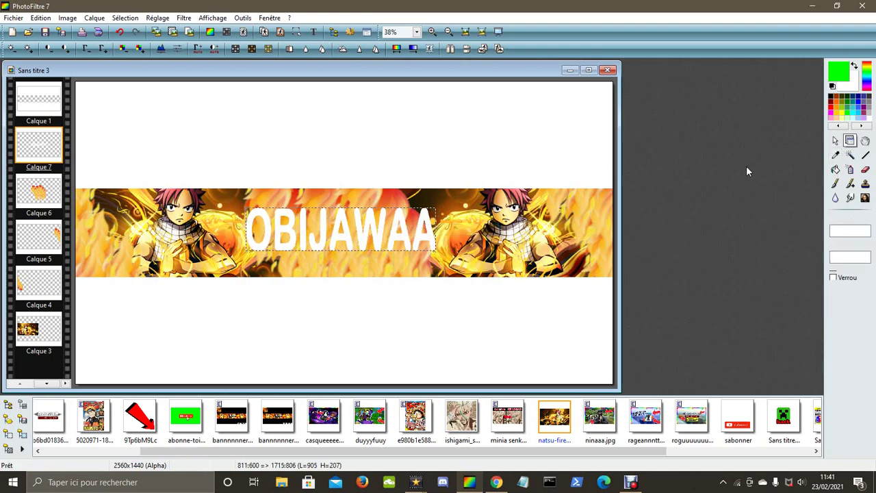
click(832, 86)
click(482, 211)
click(264, 221)
click(285, 219)
click(312, 233)
click(344, 221)
click(343, 225)
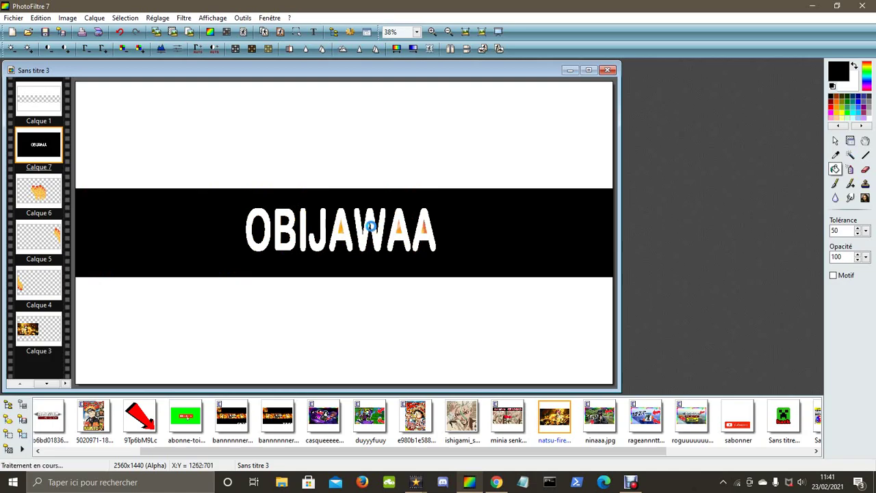
click(403, 226)
click(395, 230)
Step: Select the title letters by inverting a magic wand selection of the black fill, and dilate the selection to 935 × 237 pixels
click(850, 154)
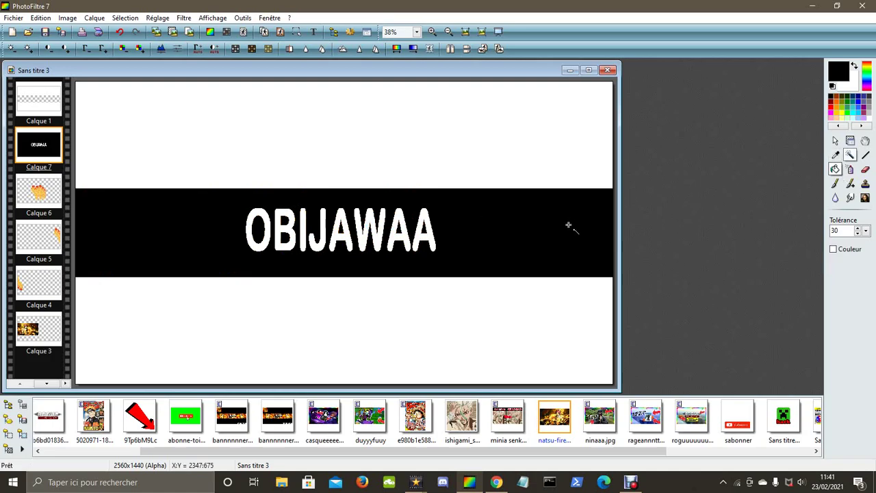
click(485, 212)
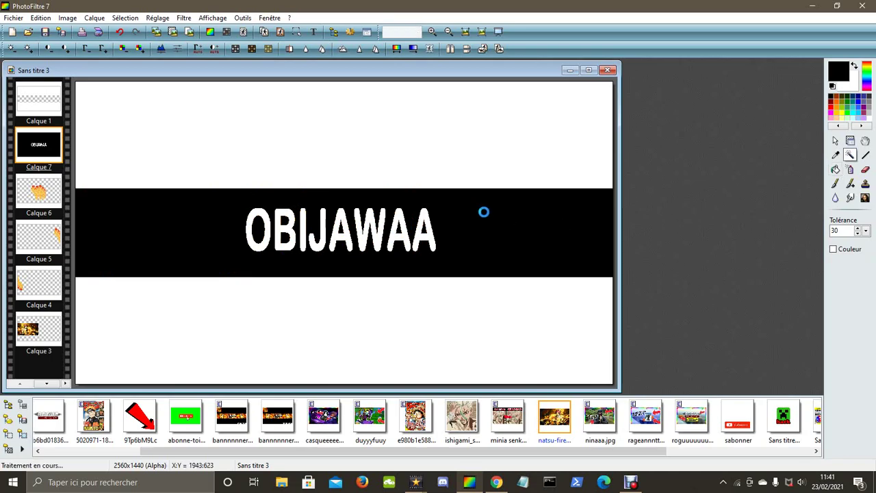
right_click(486, 210)
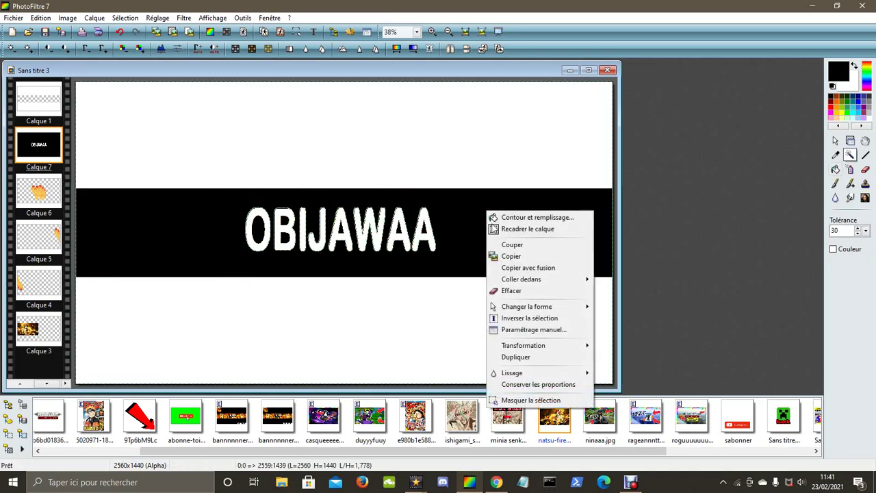
click(523, 320)
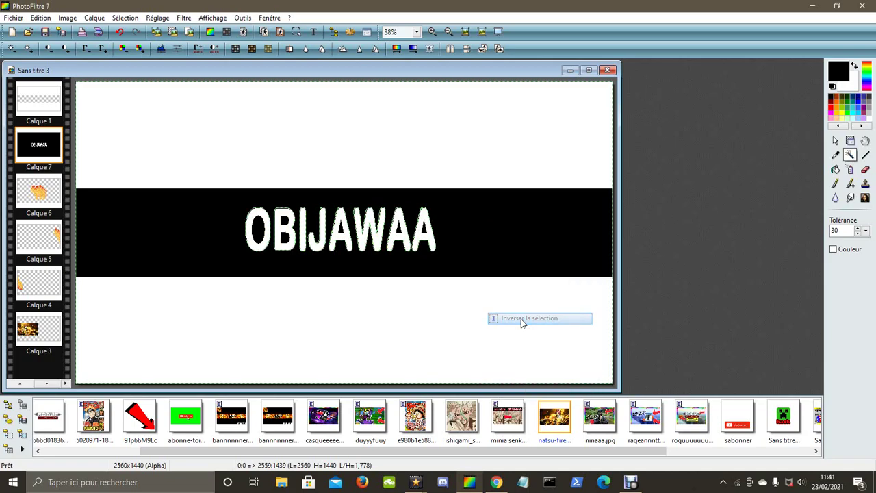
click(125, 18)
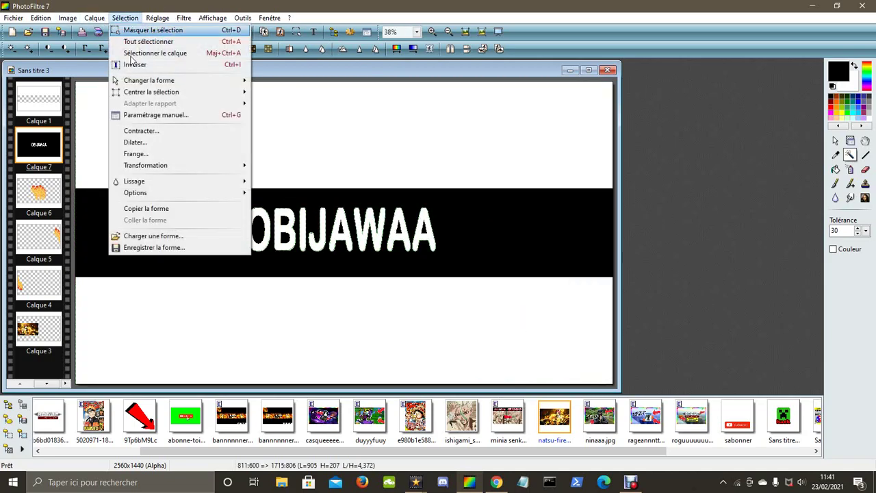
click(151, 143)
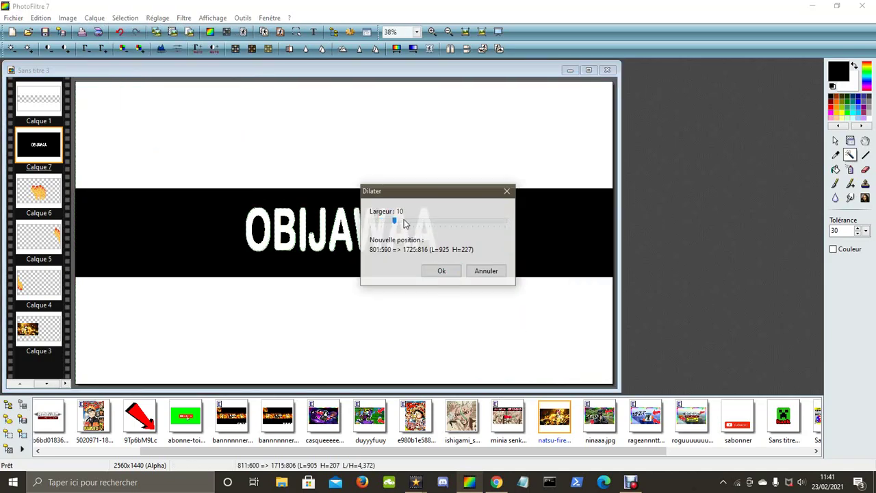
click(442, 271)
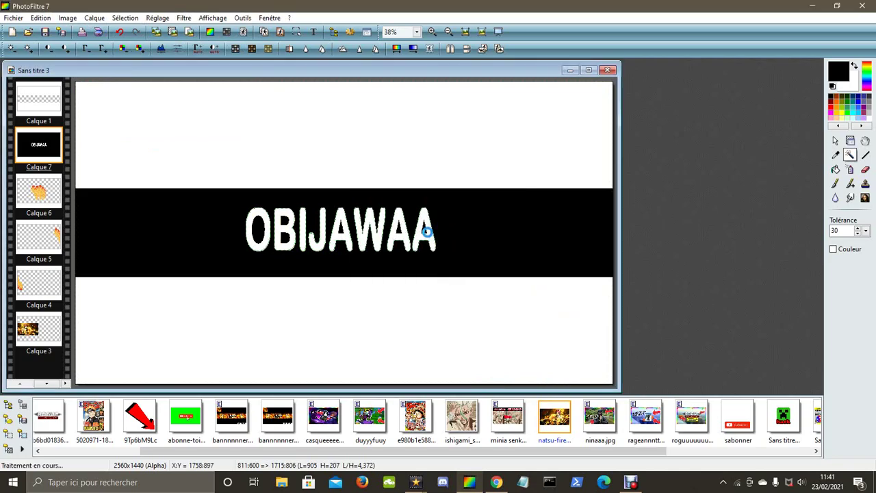
click(835, 140)
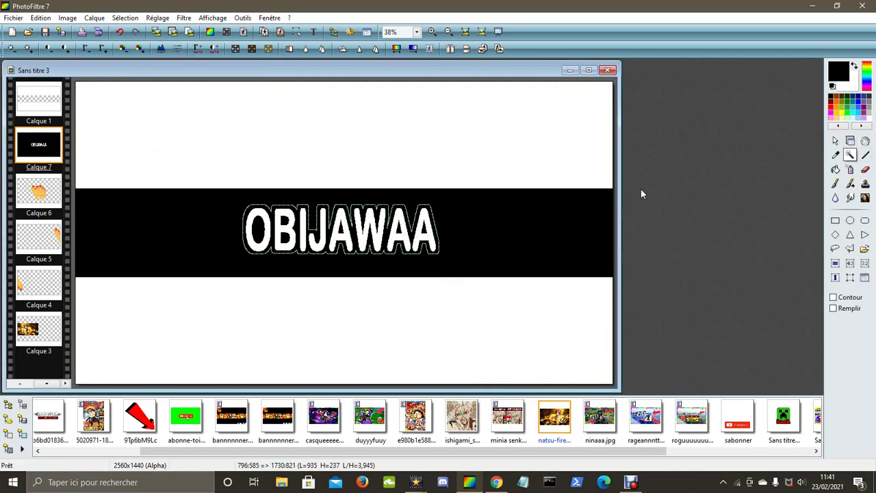
right_click(403, 235)
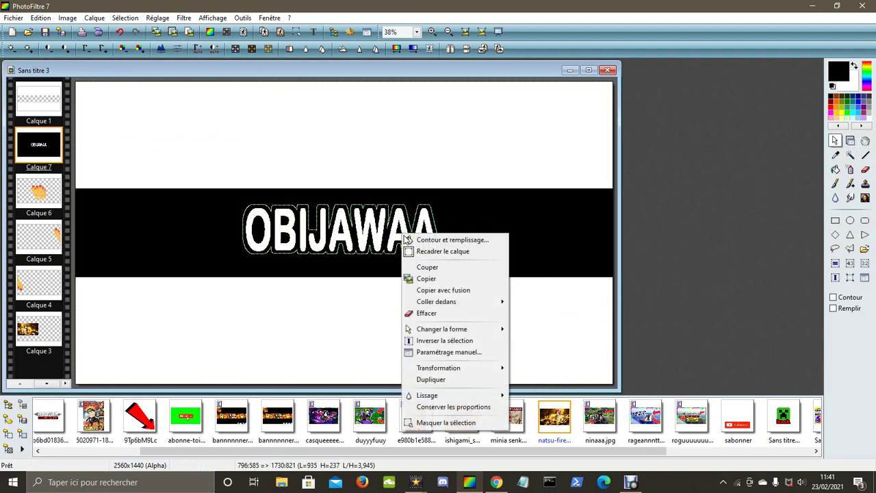
click(447, 341)
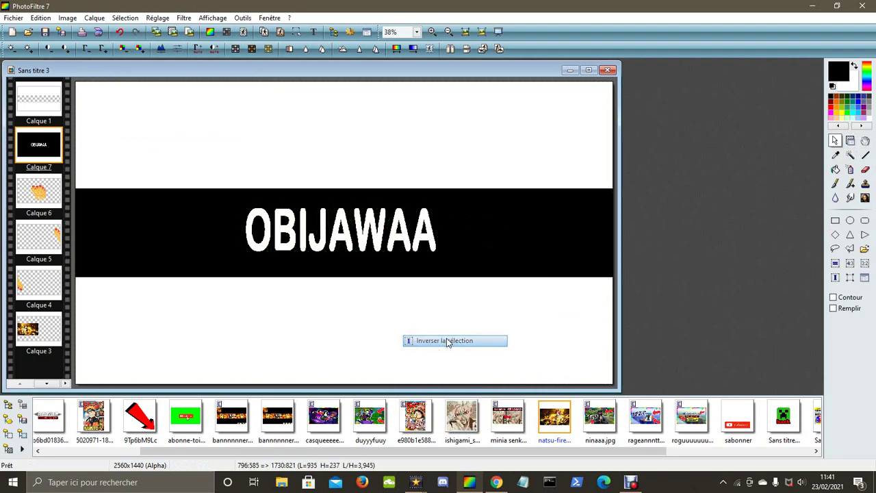
right_click(367, 229)
click(404, 335)
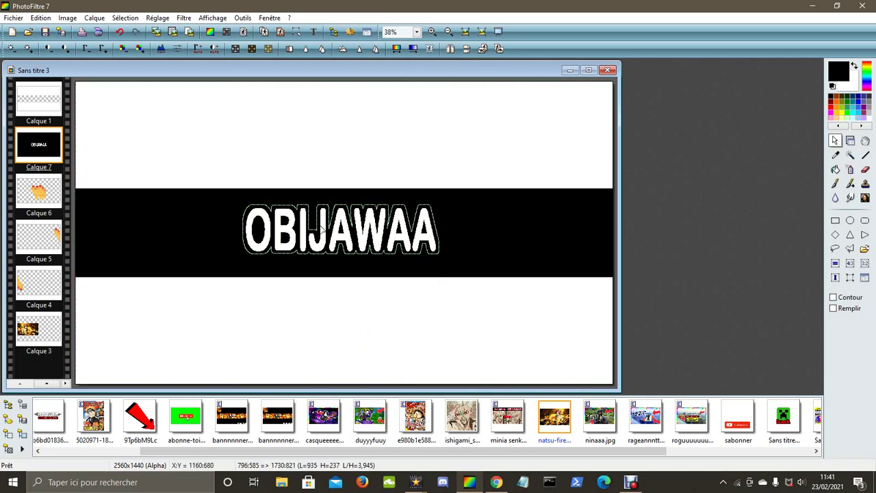
Step: Copy the dilated selection of the title with its black outline and delete the black-filled title layer
right_click(316, 232)
click(348, 277)
right_click(35, 147)
click(107, 345)
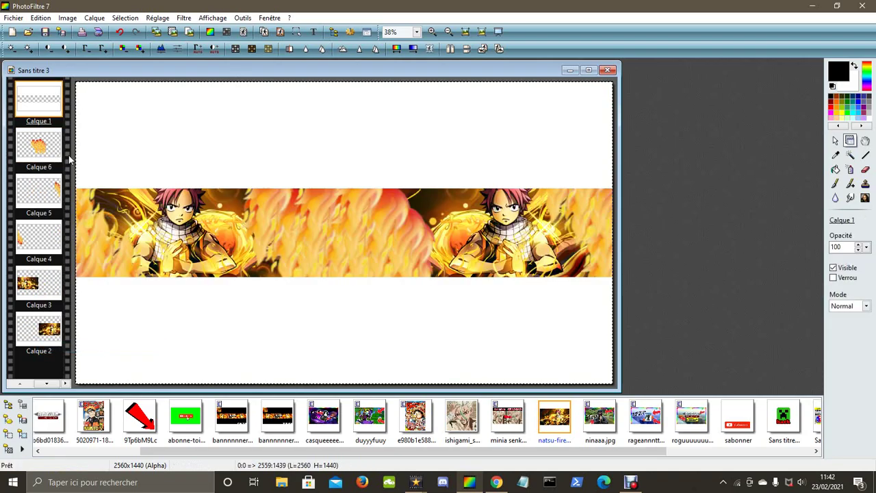
Step: Paste the black-outlined title as a new layer and move it slightly up and right between the characters
click(835, 140)
right_click(371, 230)
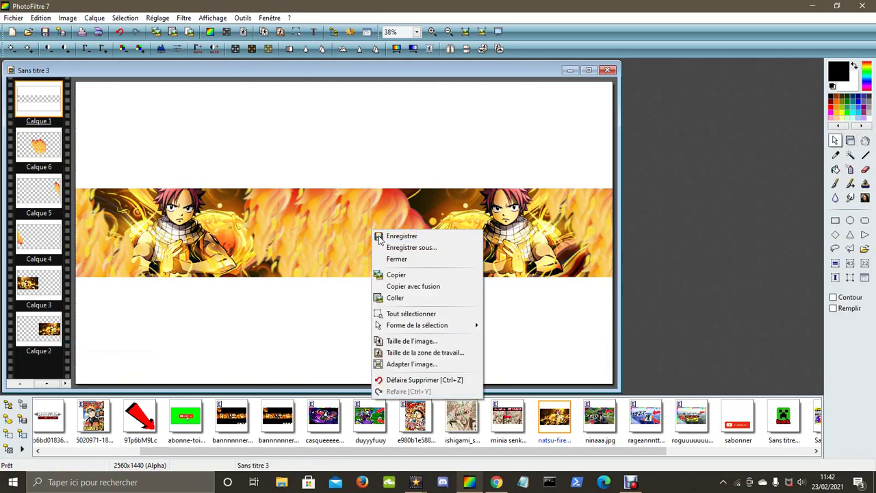
click(396, 298)
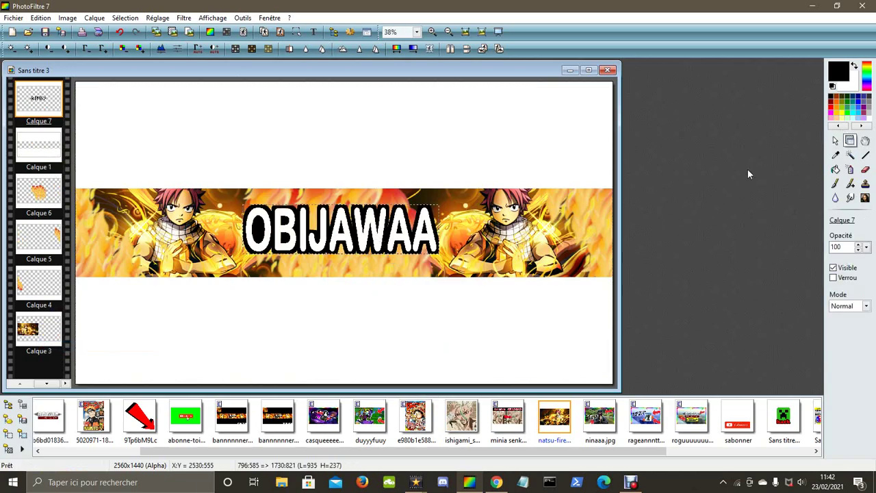
drag(429, 239, 438, 233)
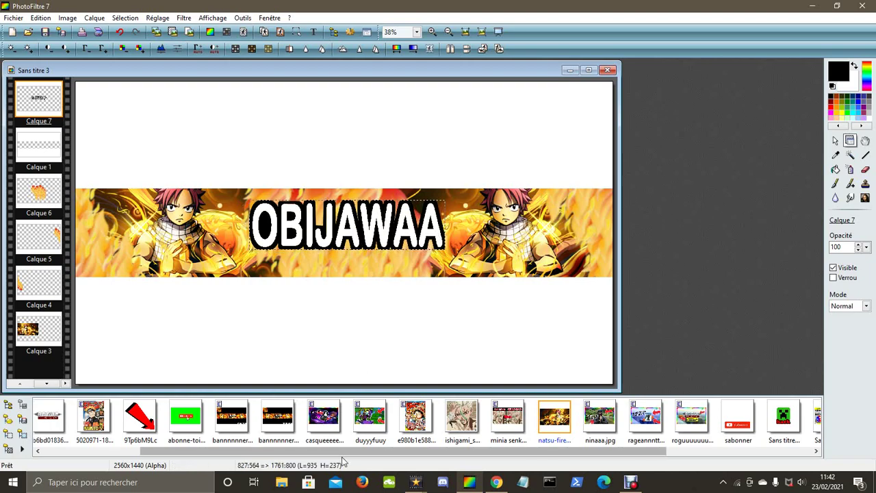
Step: Add a new white bold text layer reading "OBIJAWA" in Arial Rounded MT Bold at size 163
click(314, 32)
key(ctrl+a)
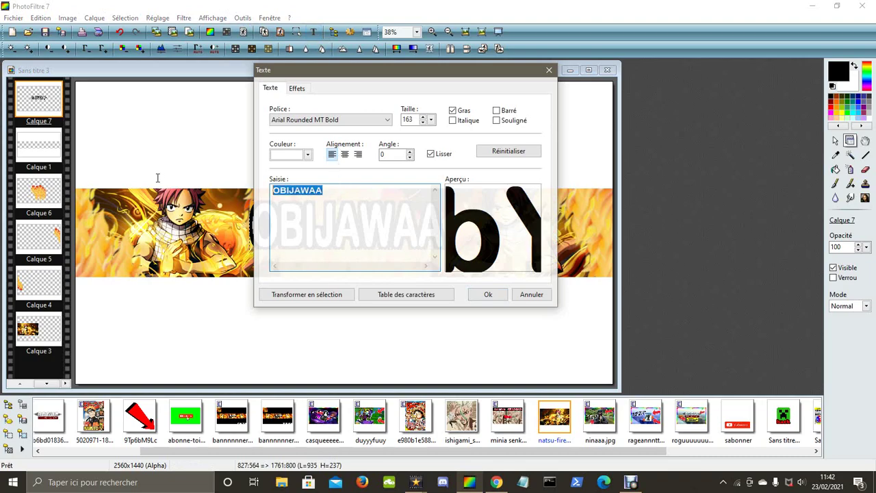
click(349, 194)
key(BackSpace)
click(479, 294)
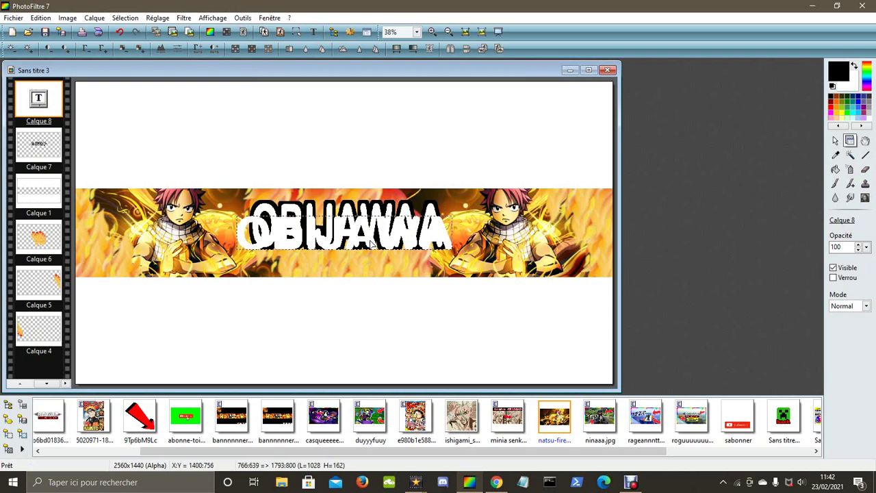
Step: Resize the new "OBIJAWA" text to about 312 × 49 pixels and place it beneath the outlined title
drag(371, 244, 375, 261)
right_click(375, 261)
click(428, 334)
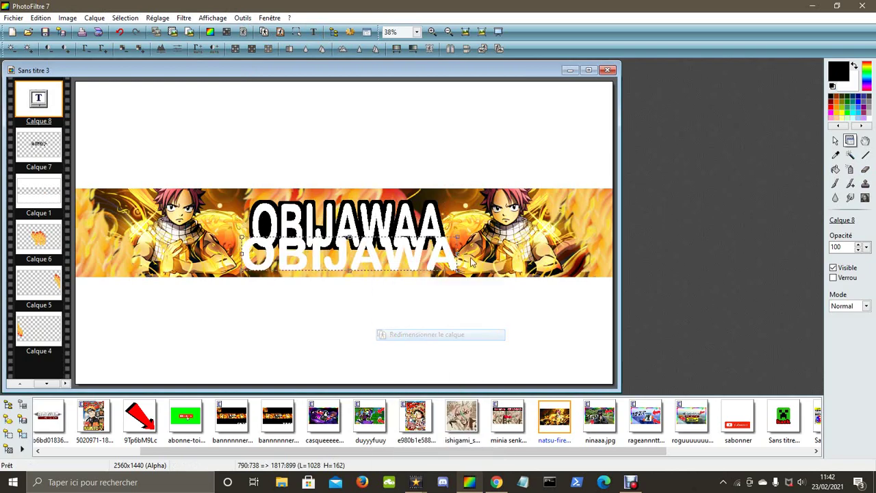
drag(456, 269, 321, 262)
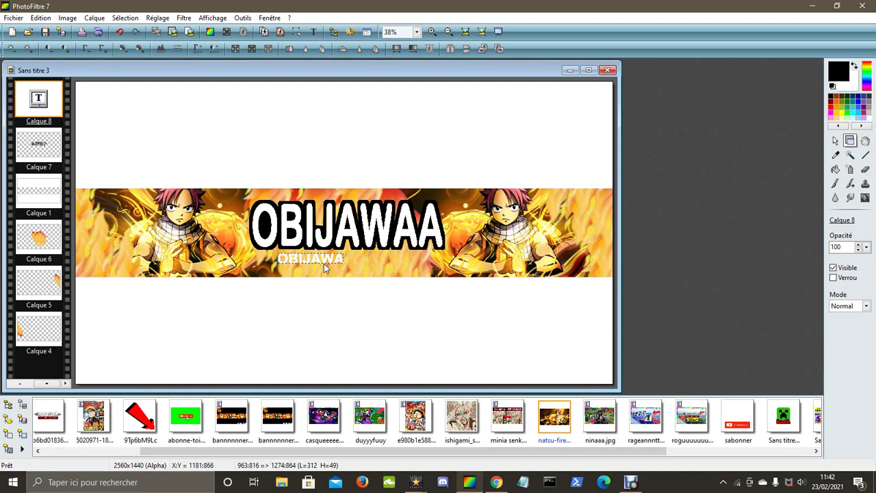
click(313, 31)
drag(395, 188, 3, 129)
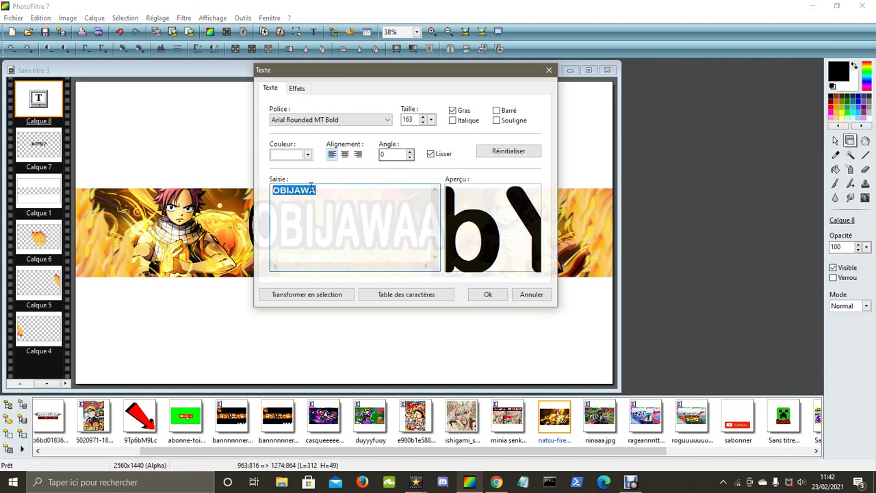
click(532, 294)
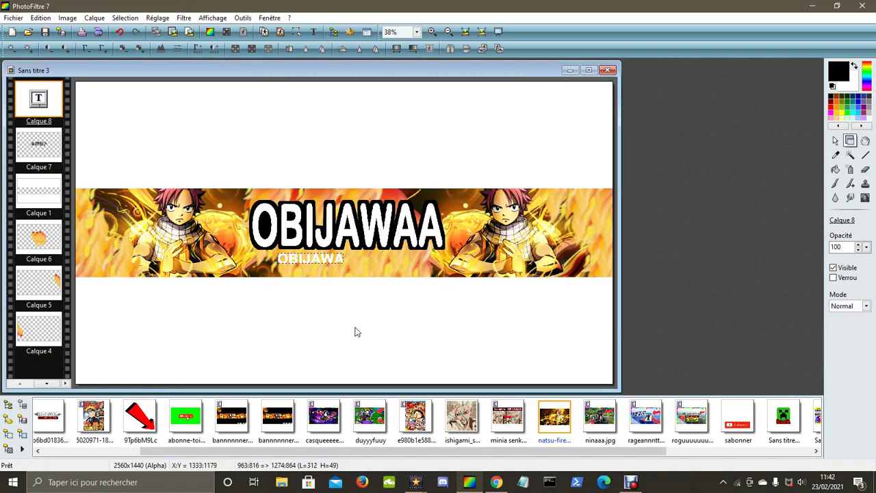
Step: Duplicate the small "OBIJAWA" text layer and place the copy directly below the original
right_click(324, 265)
click(356, 452)
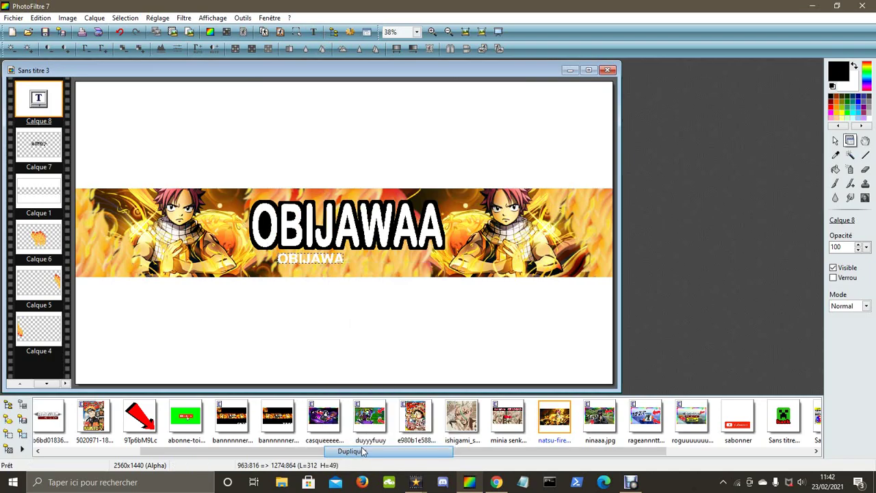
drag(329, 260, 326, 273)
Step: Change the duplicated text to "OBIJAWA_yt" on one line and shift both small text lines slightly up
right_click(326, 273)
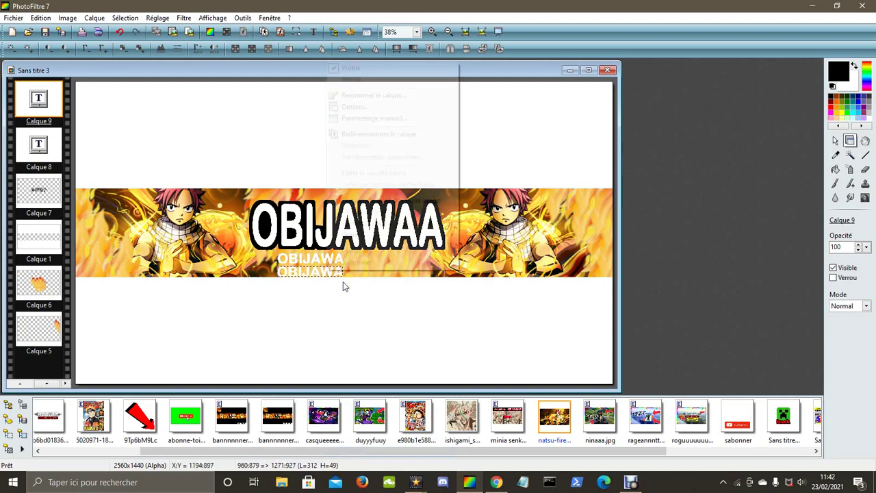
click(356, 106)
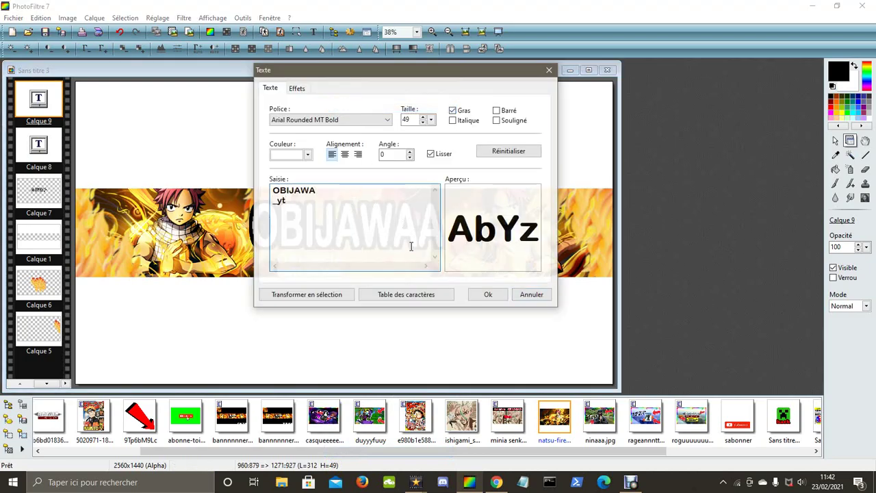
click(276, 202)
key(BackSpace)
click(486, 294)
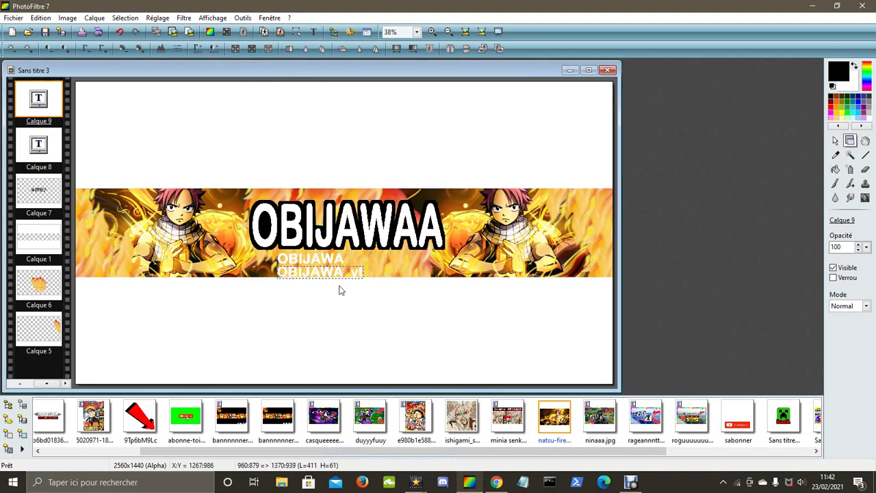
drag(355, 275, 341, 256)
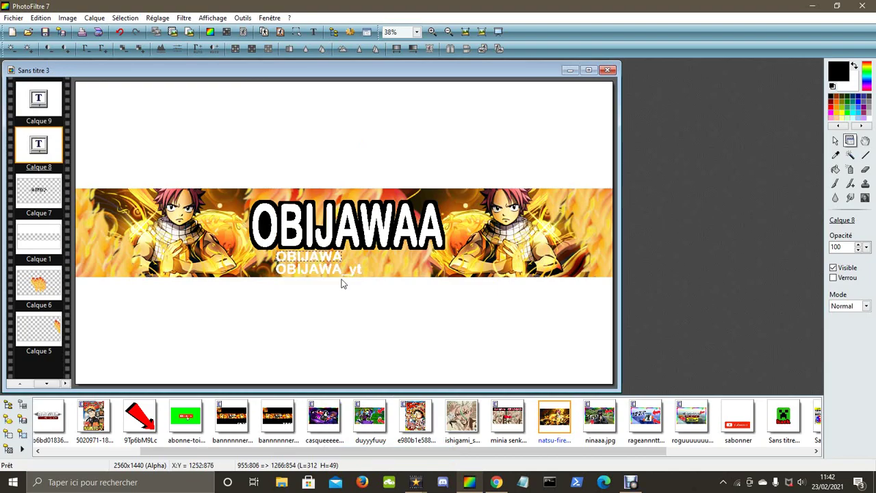
Step: Switch to Chrome and open a new tab
click(496, 482)
click(667, 10)
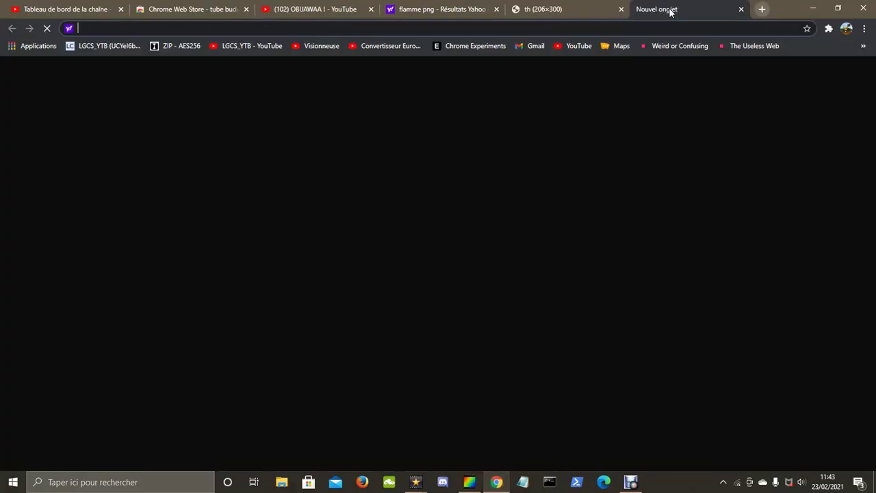
text(snapcha)
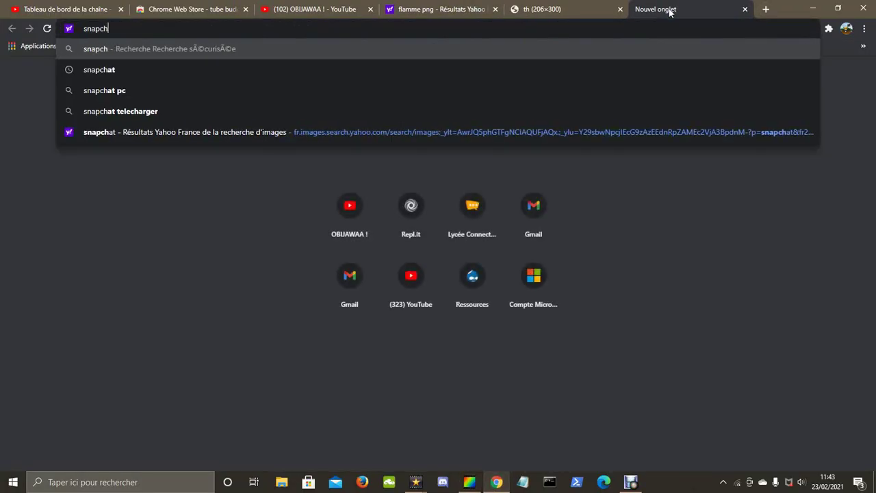
key(BackSpace)
key(BackSpace)
key(BackSpace)
key(BackSpace)
key(BackSpace)
key(BackSpace)
key(BackSpace)
Step: Search for "twitter" images and copy the blue rounded-square Twitter logo
text(twitter)
key(Return)
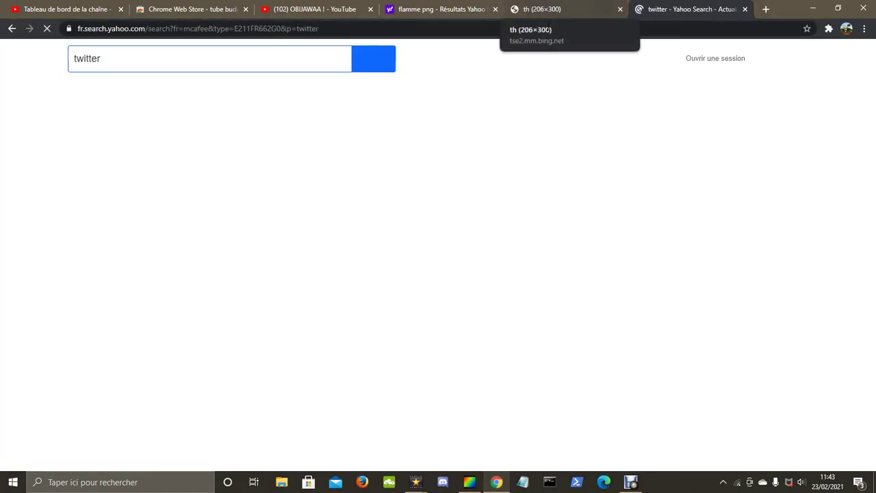
click(141, 97)
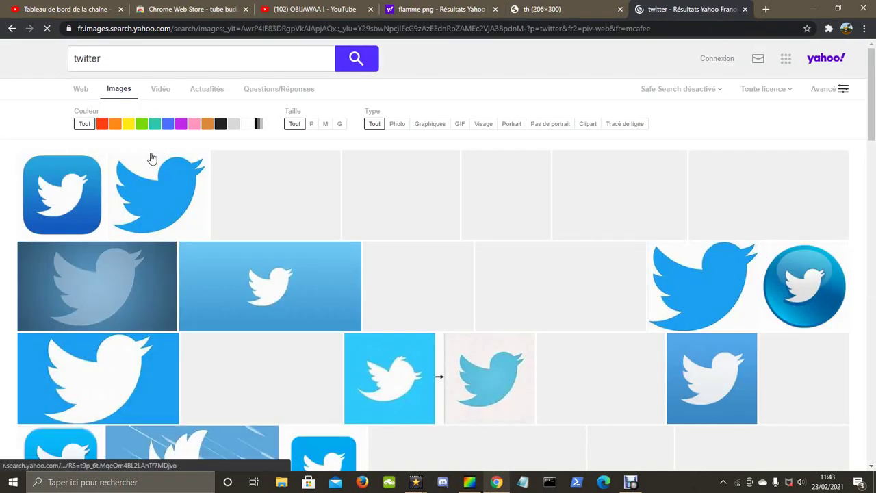
scroll(362, 294, down, 1)
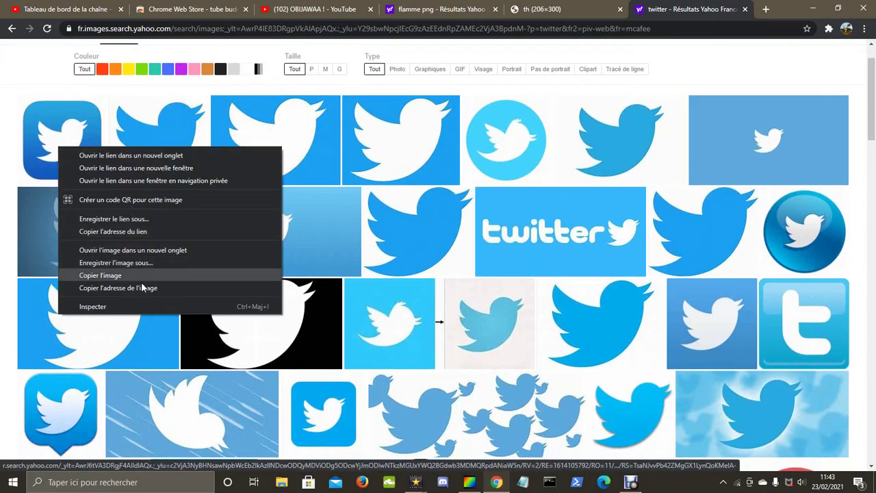
click(115, 261)
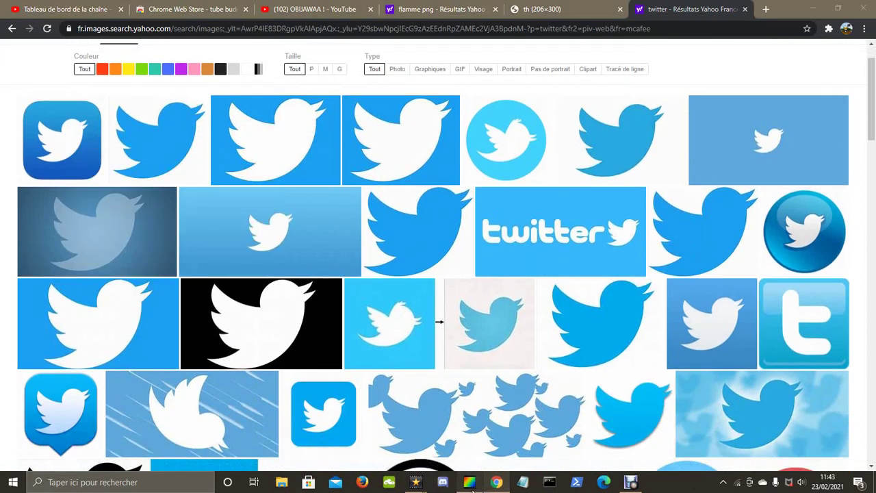
Step: Switch to PhotoFiltre 7, paste the copied Twitter logo into the banner document, and move it above the OBIJAWAA title
key(alt+Tab)
right_click(381, 219)
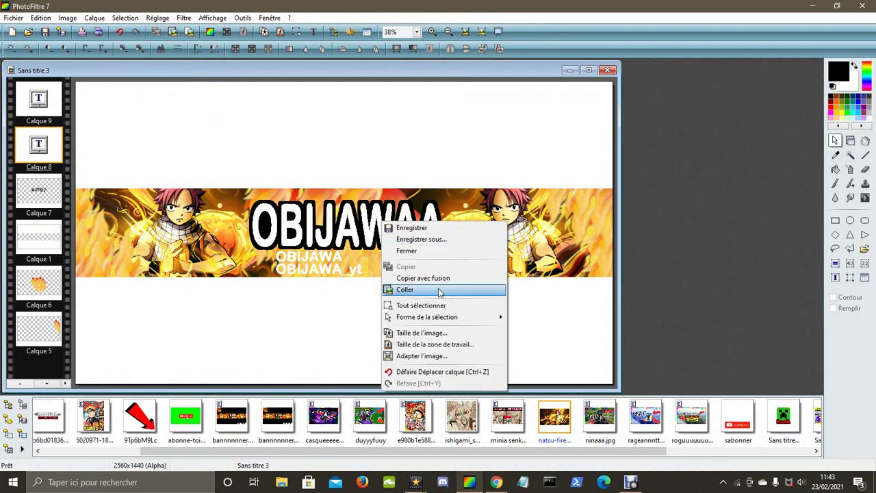
click(411, 290)
drag(361, 246, 316, 172)
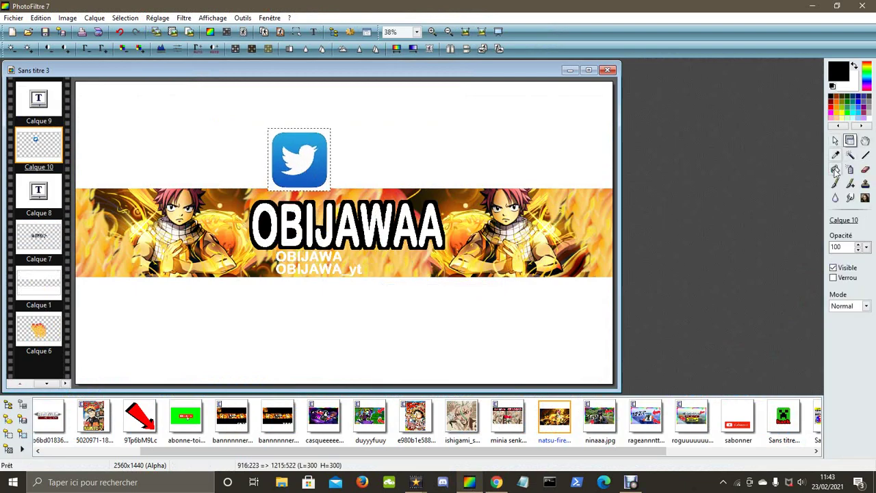
Step: Fill the Twitter logo's white surround with black and make that black transparent at tolerance 100 and 0% opacity
click(835, 169)
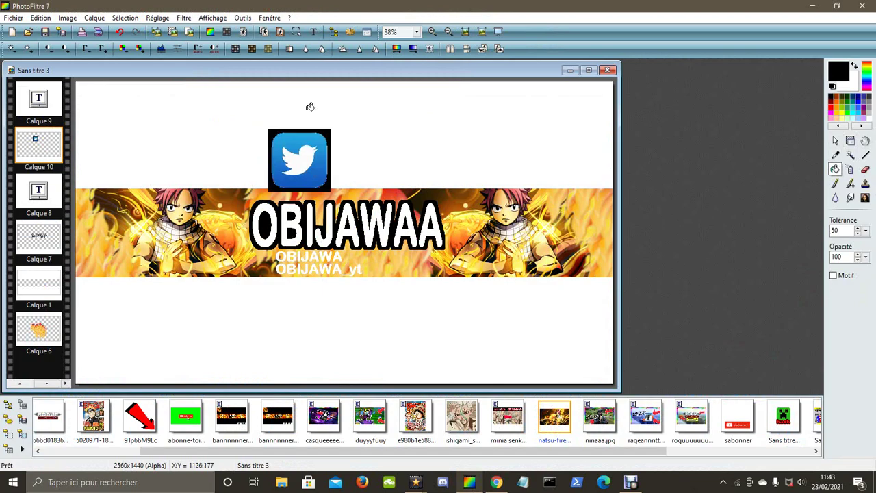
click(243, 32)
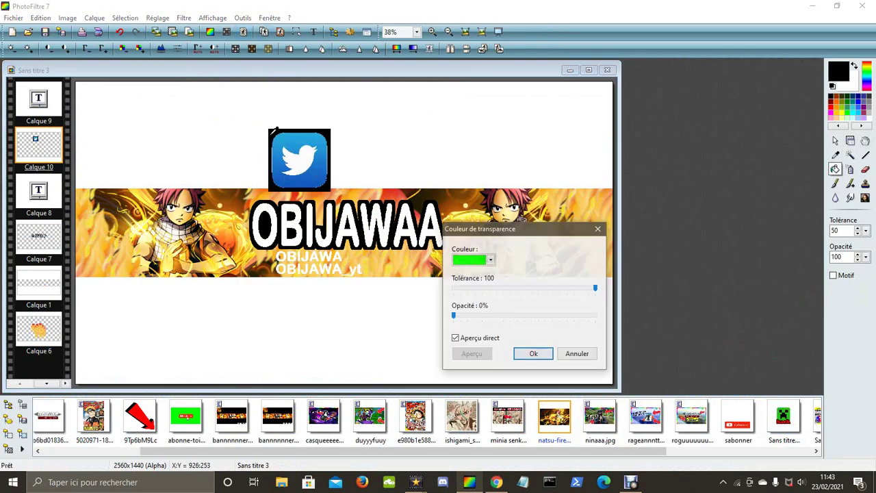
click(274, 130)
click(527, 353)
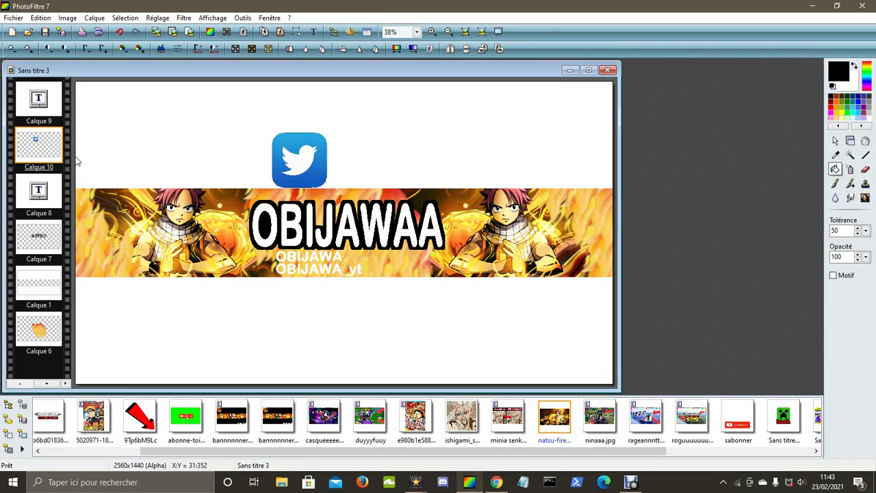
Step: Resize the Twitter logo layer to text height and place the logo just left of the "OBIJAWA_yt" handle
right_click(45, 149)
click(103, 223)
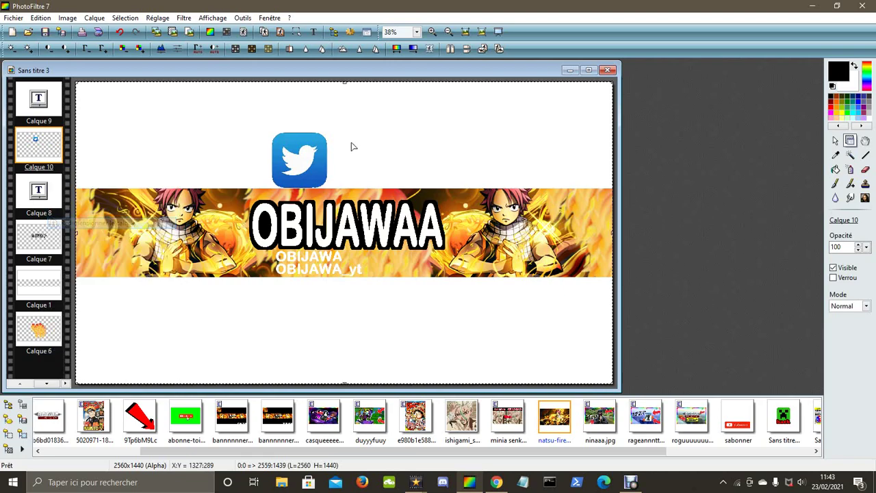
drag(352, 90, 319, 295)
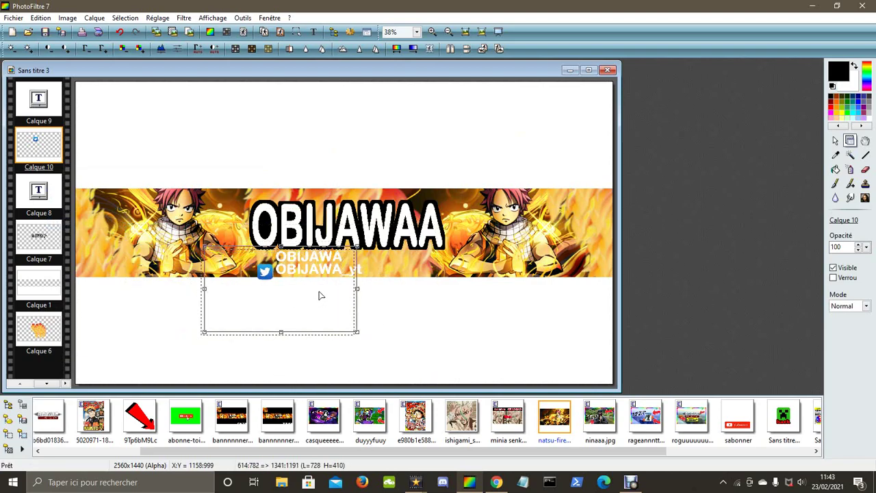
drag(338, 328, 280, 289)
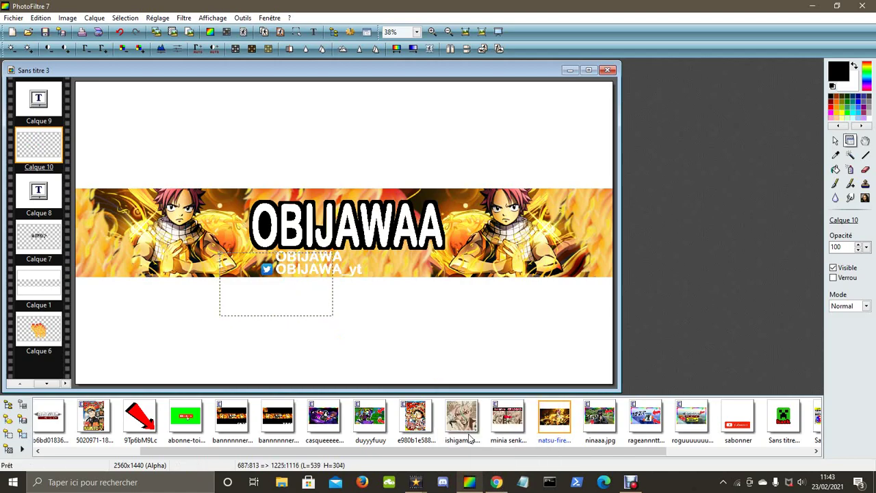
Step: Switch to Chrome, search for "instagram" images, and copy the second logo, a rounded square on a white background
click(497, 482)
scroll(214, 127, up, 1)
double_click(79, 58)
key(BackSpace)
text(instagram)
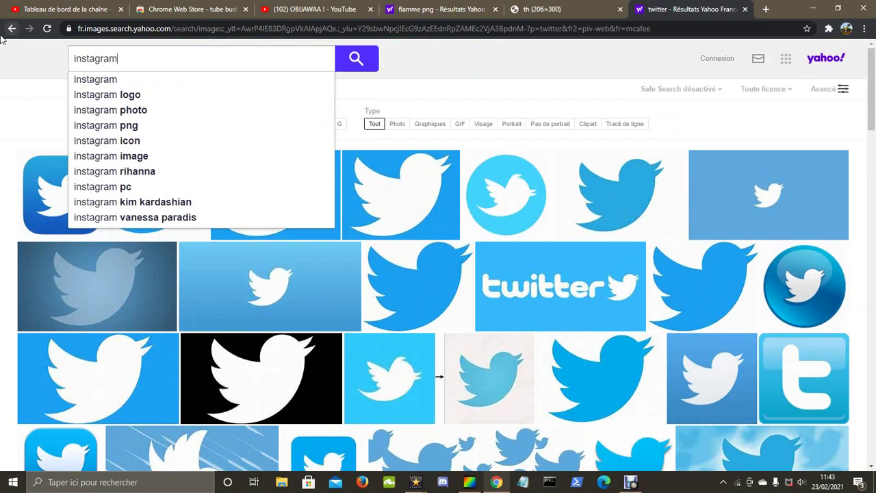
key(Return)
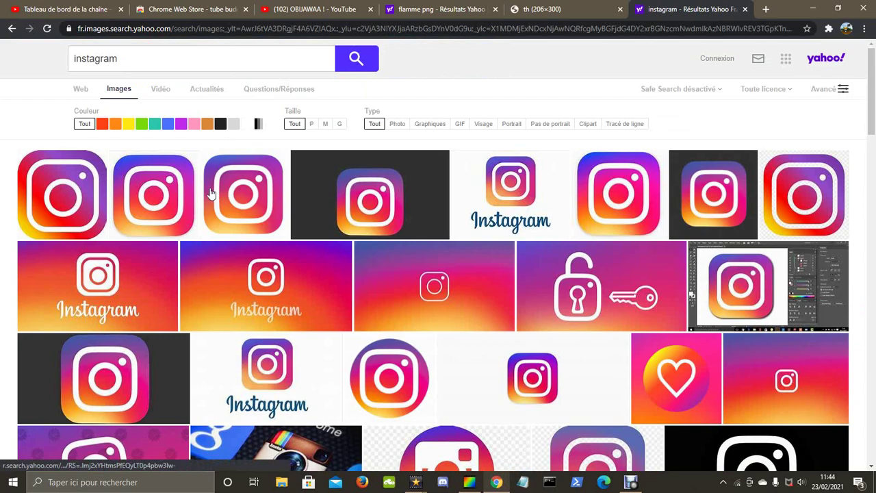
right_click(152, 193)
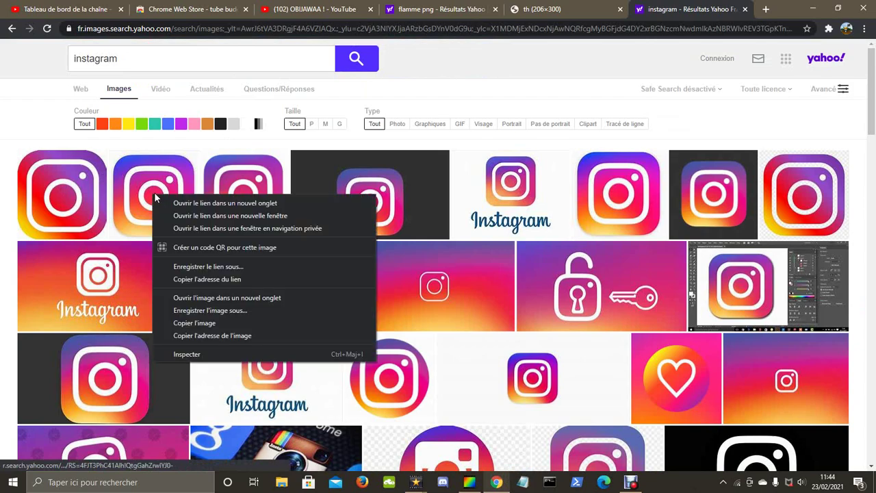
click(206, 326)
Step: Switch back to PhotoFiltre 7, paste the Instagram logo into the banner, and move it slightly up and left over the title
click(479, 482)
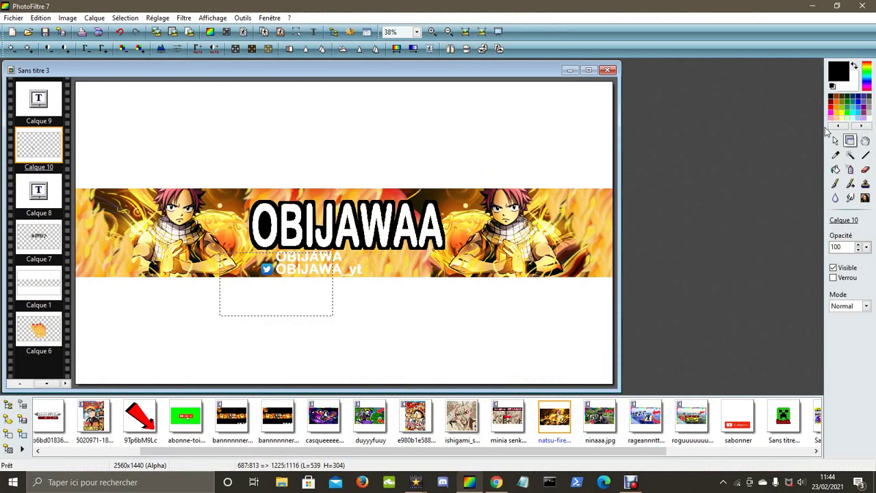
right_click(418, 186)
click(452, 255)
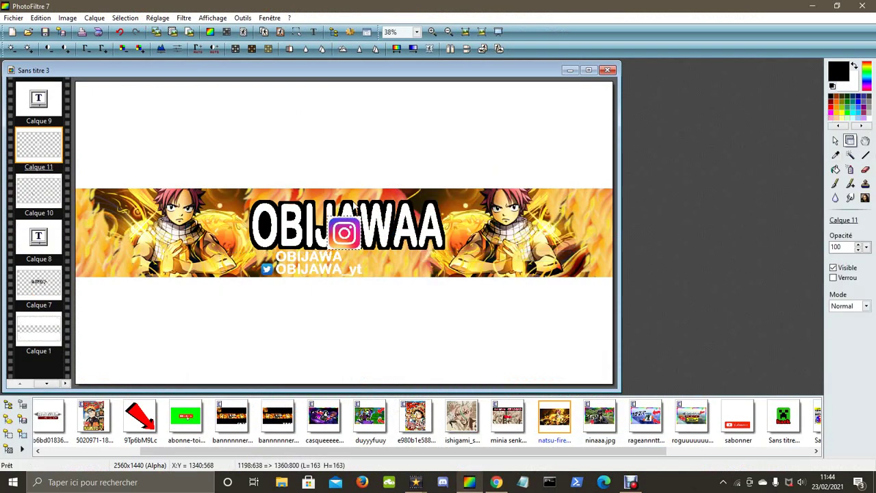
drag(340, 248, 326, 234)
Step: Make the black surround of the Instagram logo transparent at tolerance 100 and 0% opacity
click(835, 169)
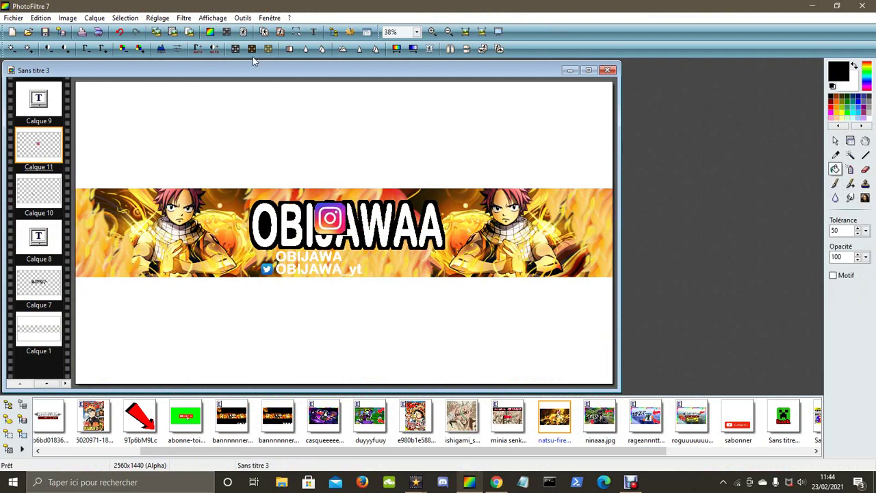
click(241, 32)
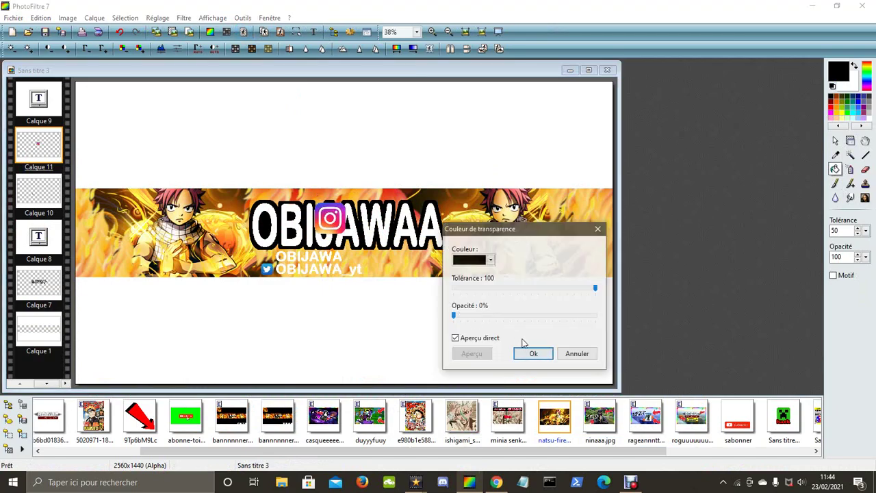
click(527, 353)
Step: Resize the Instagram logo layer to text height and align the logo left of the "OBIJAWA" handle, above the Twitter logo
right_click(29, 151)
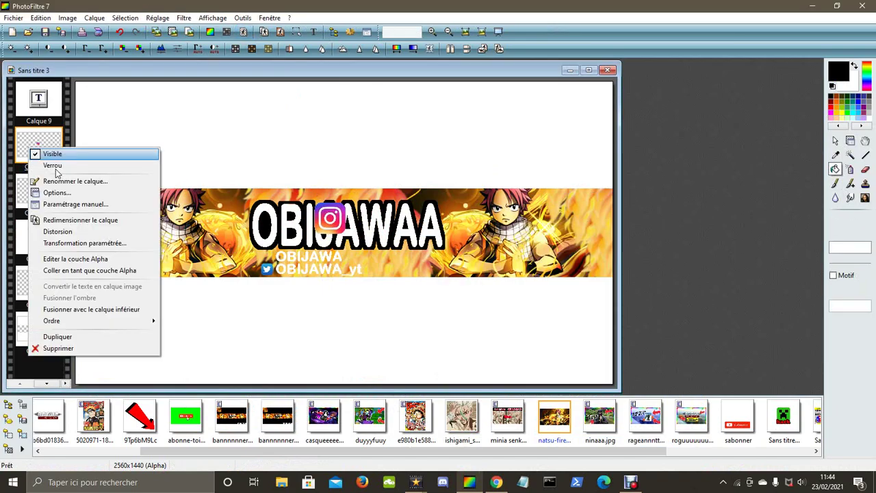
click(95, 225)
drag(612, 81, 347, 268)
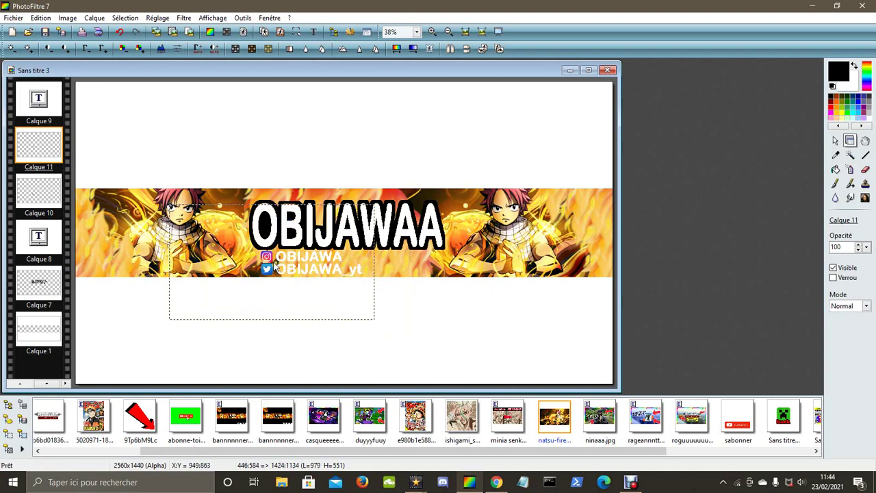
drag(268, 256, 269, 261)
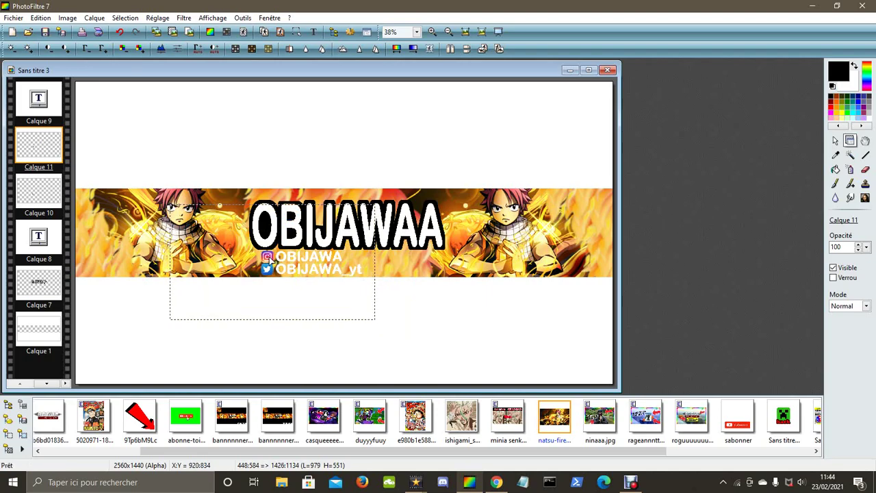
Step: Move the "OBIJAWA_yt" text layer down the layer stack to sit directly above the "OBIJAWA" text layer
click(835, 170)
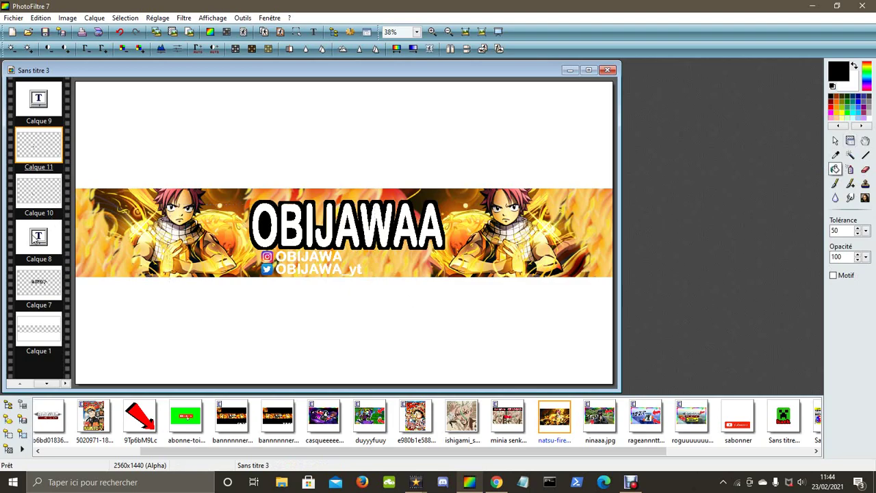
click(37, 236)
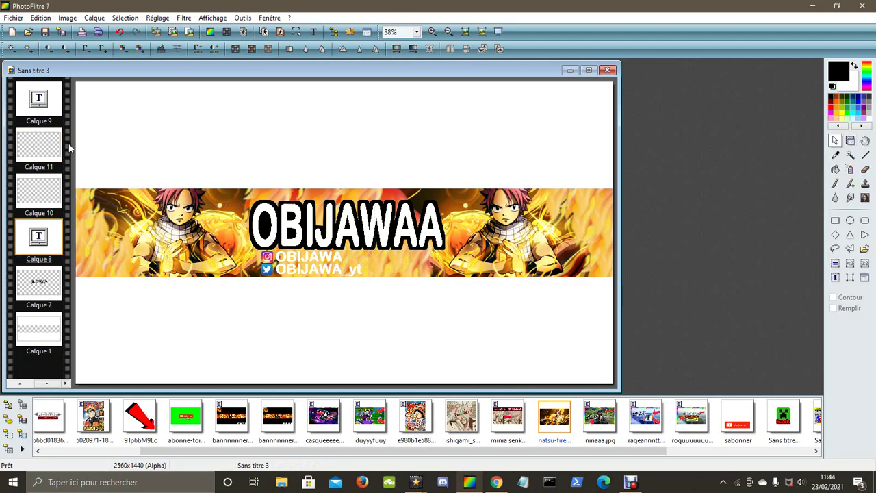
drag(59, 115, 41, 198)
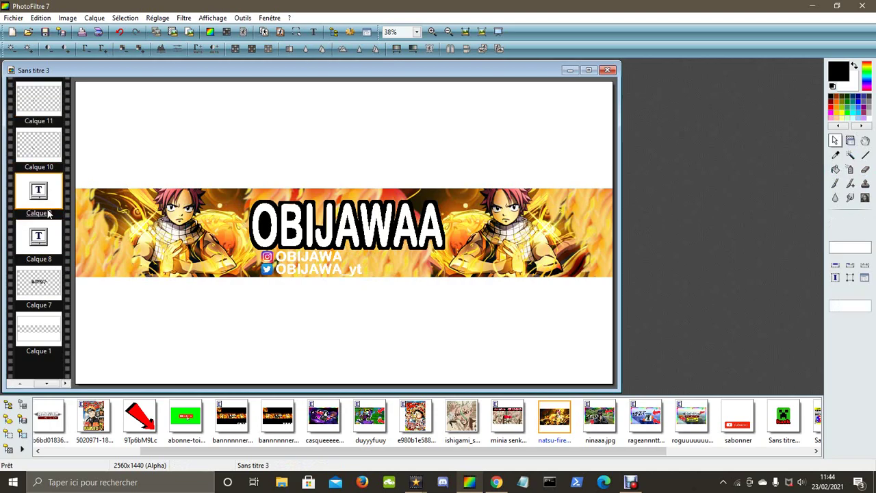
Step: Convert the small "OBIJAWA" text layer to an image layer and merge the "OBIJAWA_yt" layer down into it
right_click(47, 209)
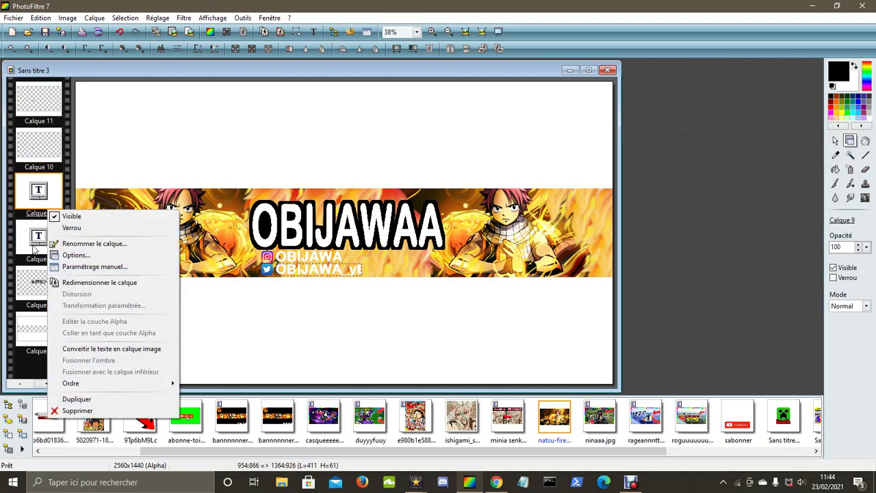
click(34, 250)
right_click(34, 250)
click(89, 385)
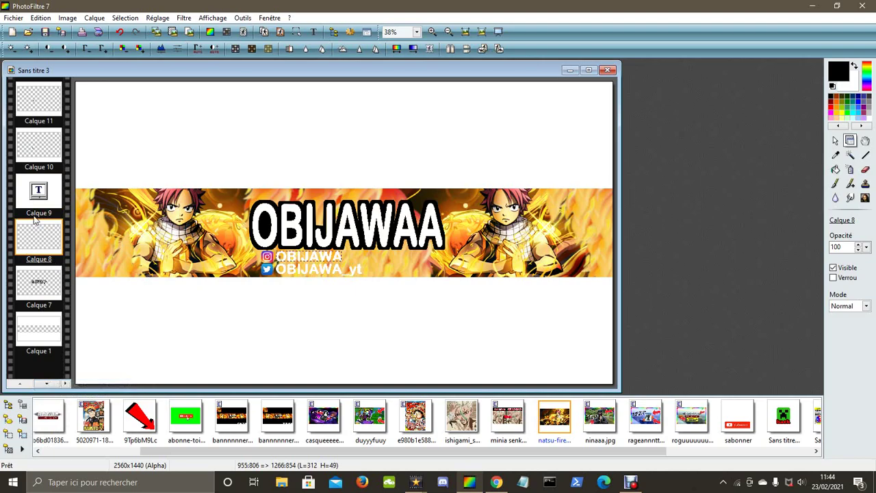
right_click(34, 215)
click(94, 377)
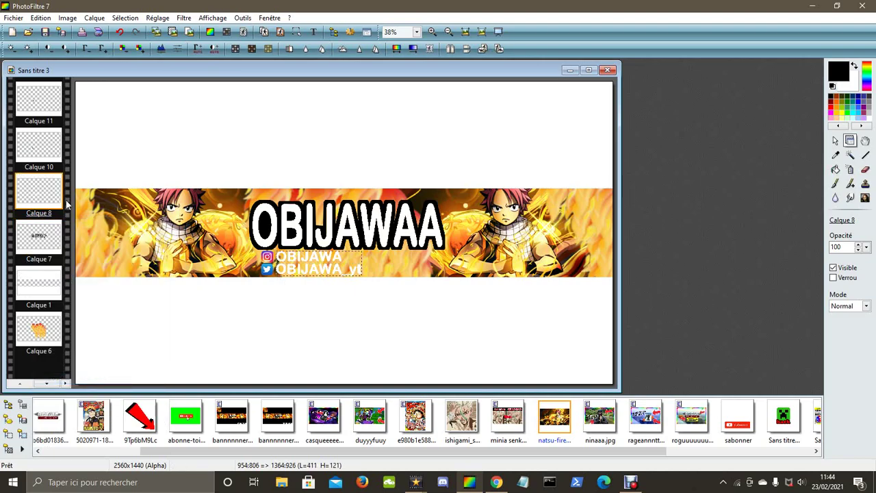
Step: Fill the merged handle layer's background and the enclosed gaps inside its letters with black, undoing the stray fill on the letter B
click(835, 169)
click(537, 253)
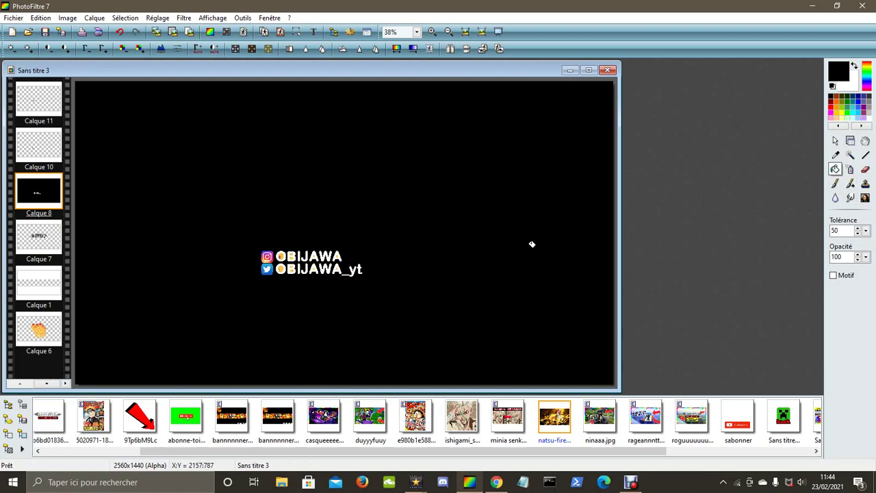
scroll(313, 254, up, 3)
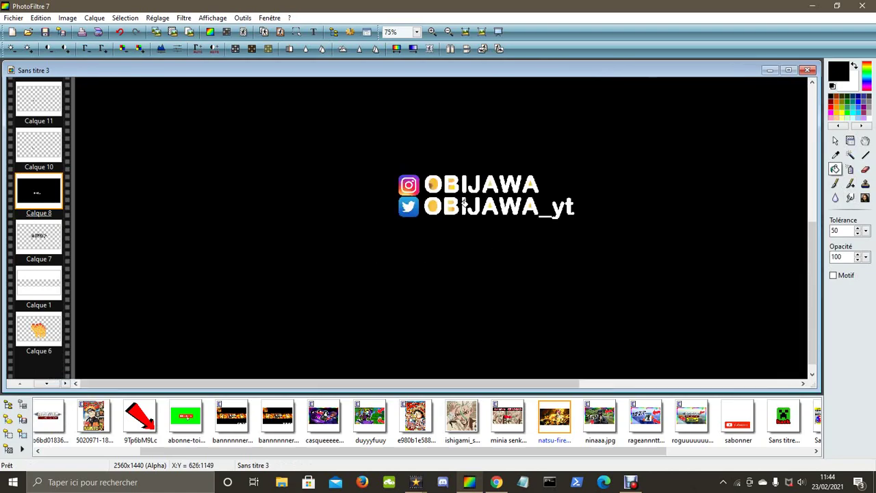
click(484, 145)
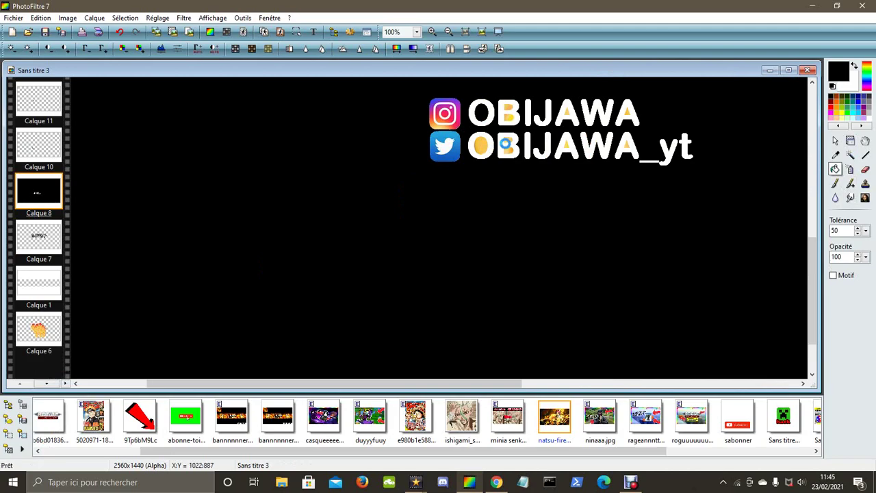
click(510, 142)
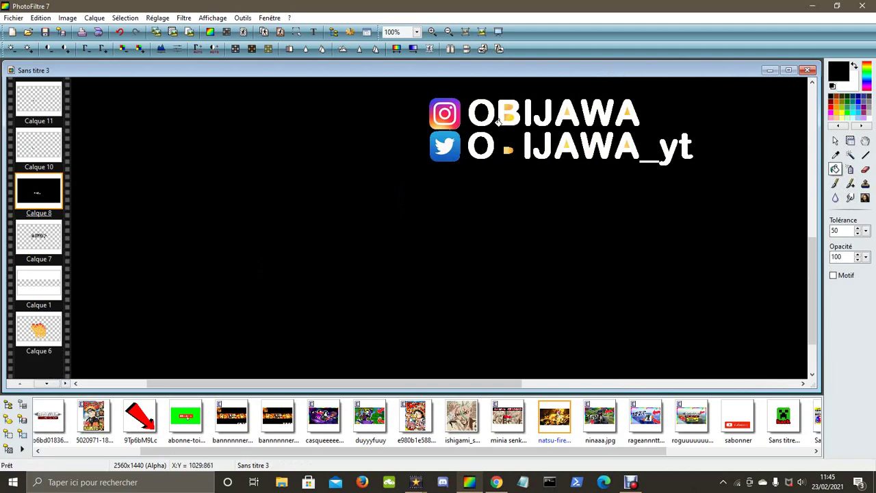
click(121, 33)
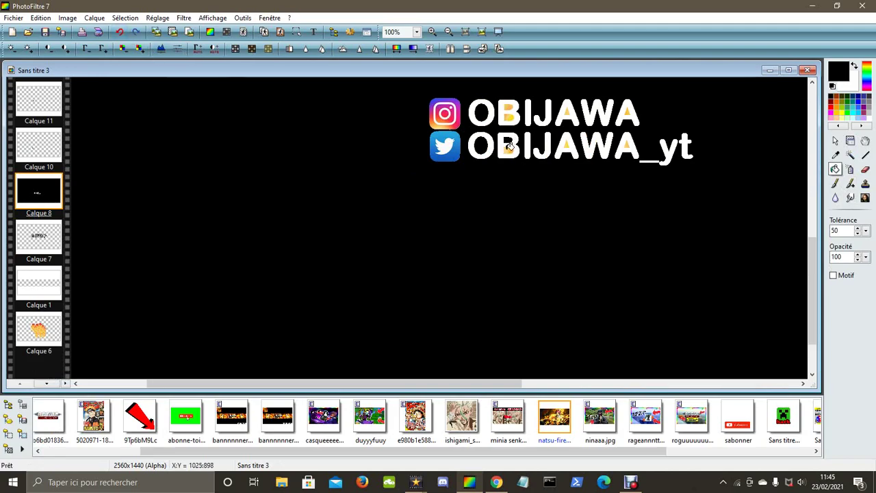
click(511, 110)
click(512, 112)
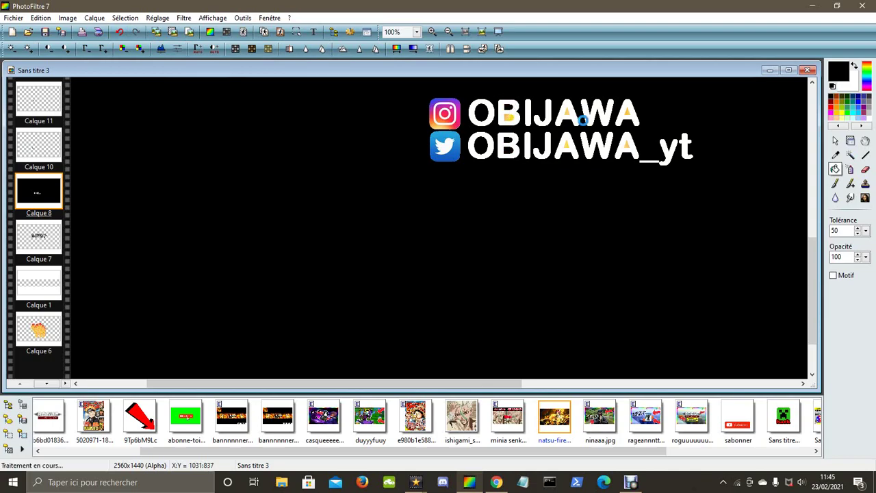
click(577, 130)
click(622, 145)
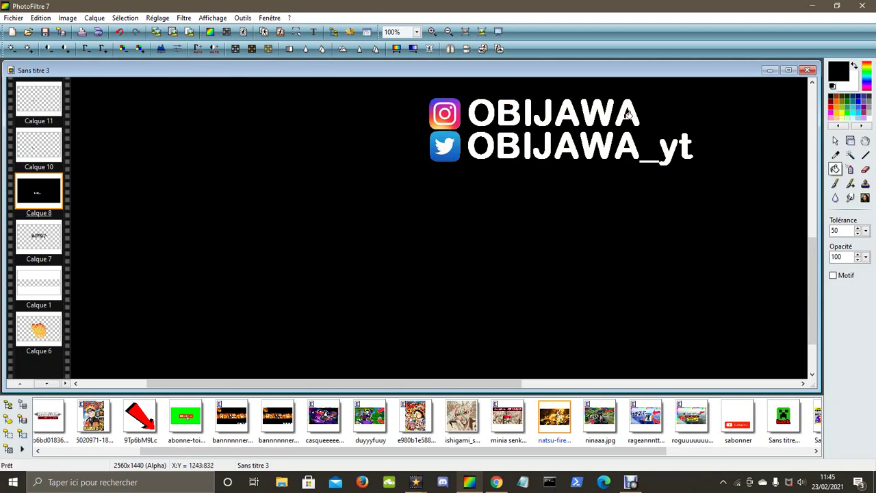
Step: Select the black background with the magic wand at tolerance 30, invert the selection to the handle letters, and dilate it
scroll(753, 133, down, 1)
click(850, 155)
click(512, 159)
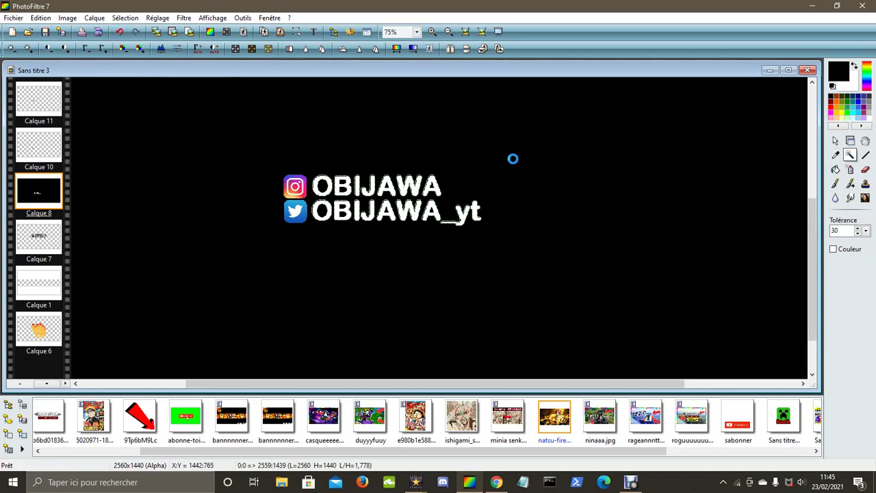
right_click(513, 158)
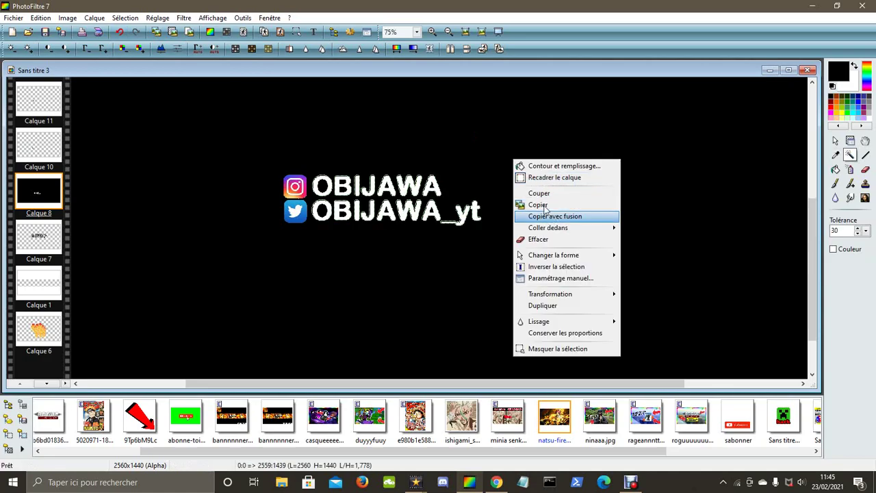
click(554, 267)
click(125, 18)
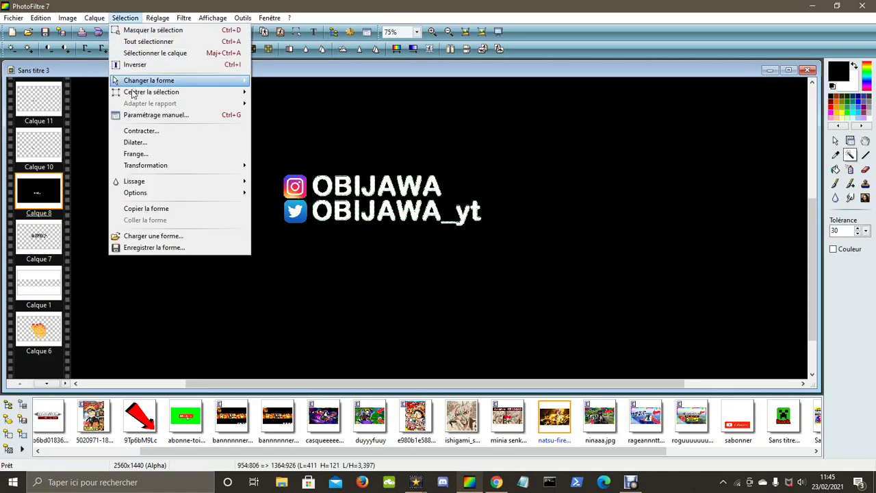
click(135, 142)
click(442, 274)
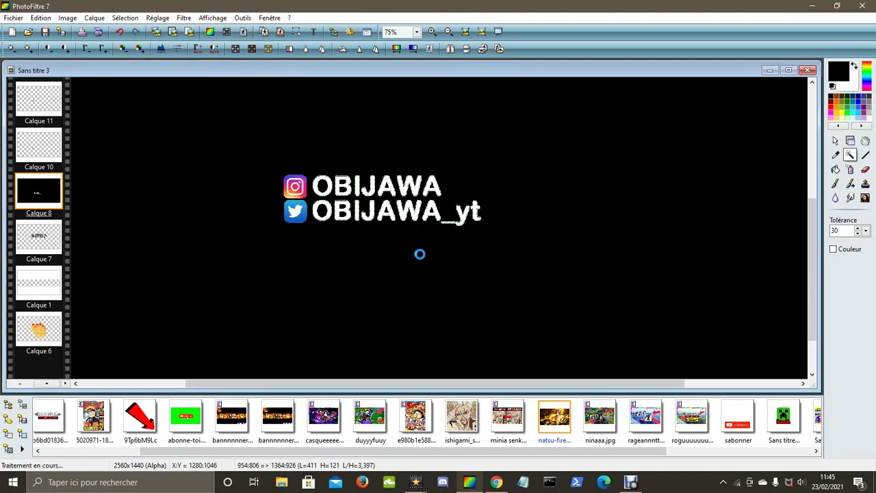
Step: Replace the black handle layer with a pasted copy of the dilated handle-letter selection
click(835, 140)
right_click(383, 196)
click(418, 237)
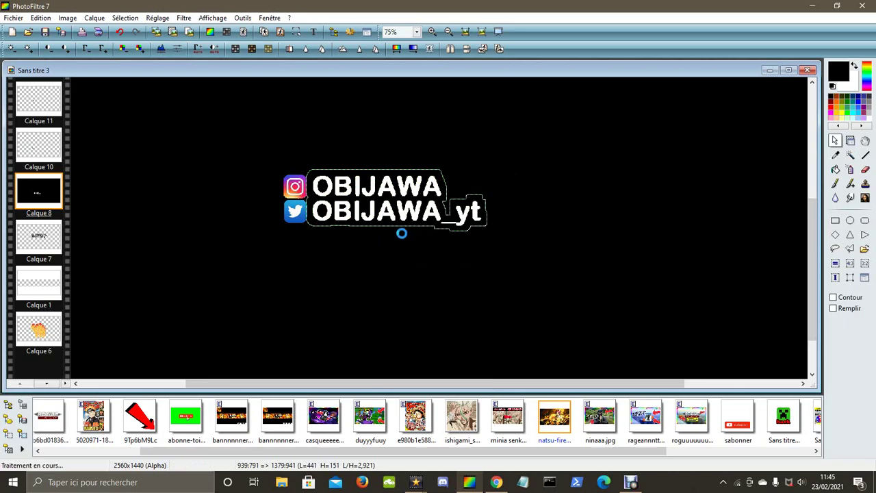
right_click(44, 188)
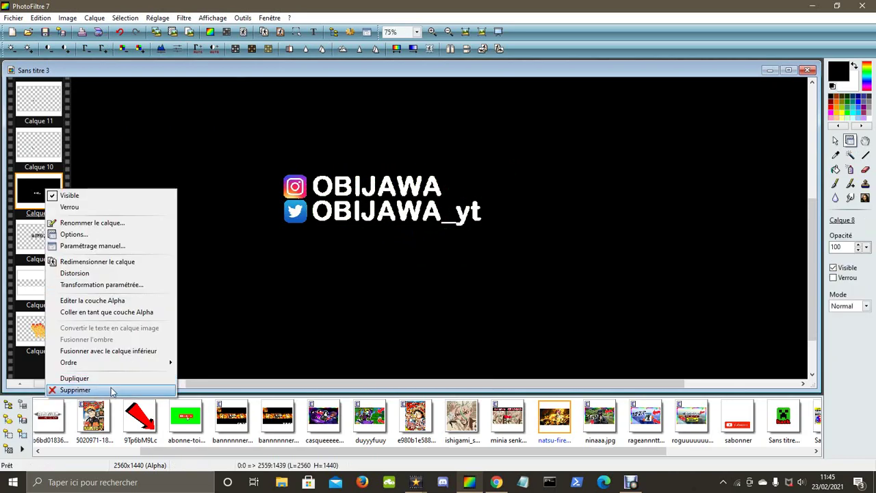
click(61, 390)
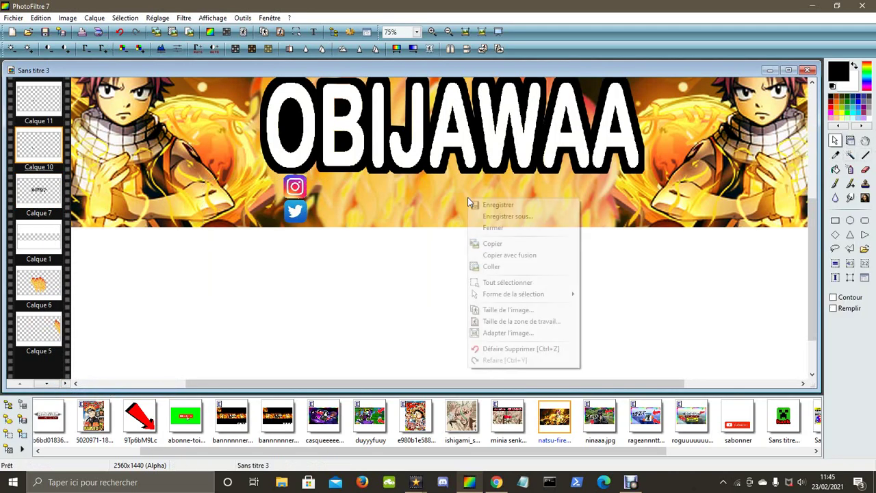
right_click(468, 198)
click(488, 256)
Step: Scale the pasted outlined handles layer down to about 345 × 119 pixels beside the logos
scroll(485, 258, down, 3)
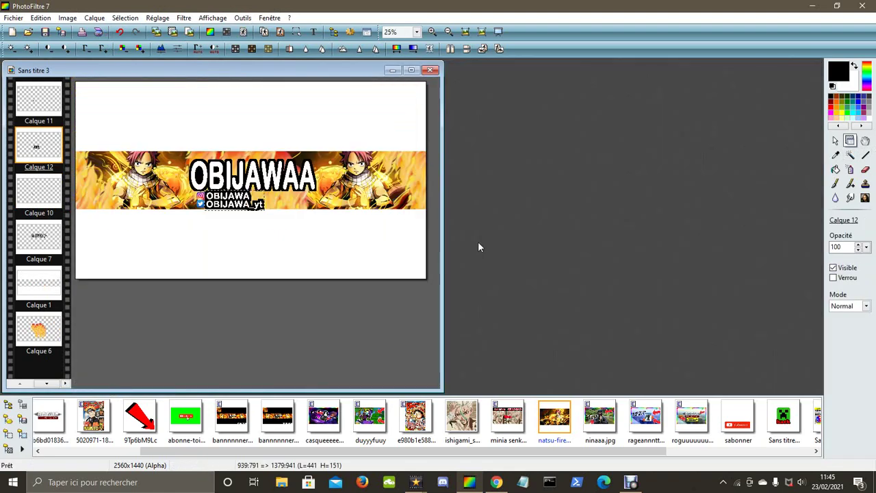
scroll(383, 270, up, 3)
scroll(345, 274, up, 1)
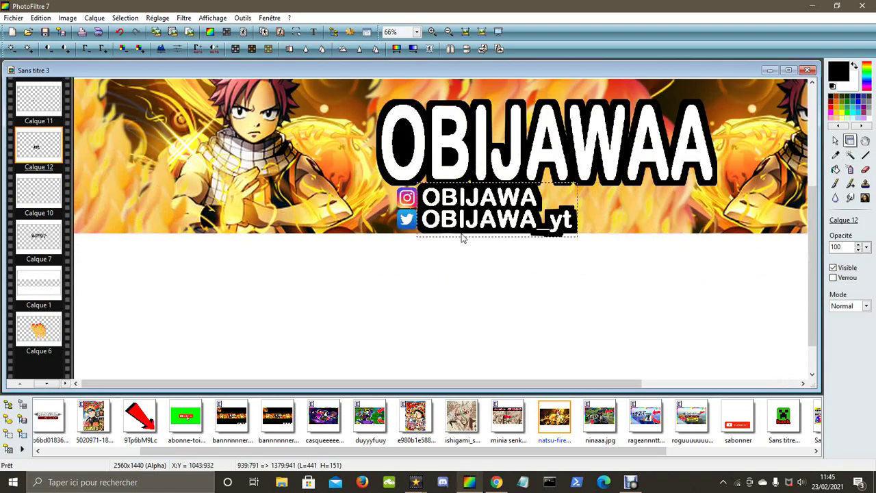
right_click(484, 196)
click(548, 271)
drag(580, 240, 510, 206)
right_click(510, 206)
click(530, 212)
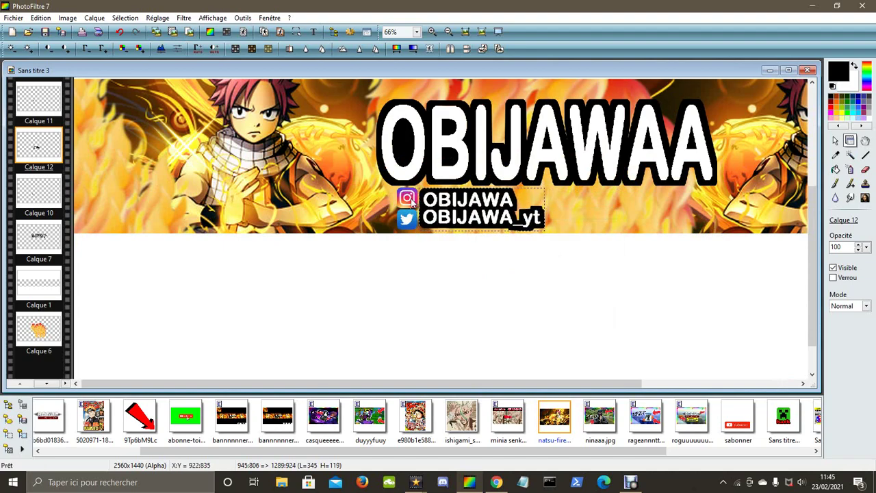
Step: Merge the logo and handle layers into one and shift the merged group about 50 pixels left beneath the title
right_click(24, 104)
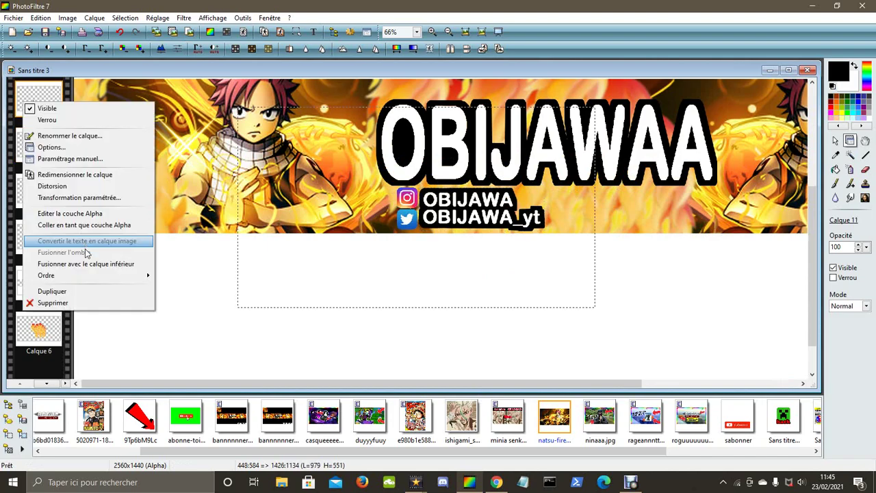
click(65, 262)
right_click(43, 122)
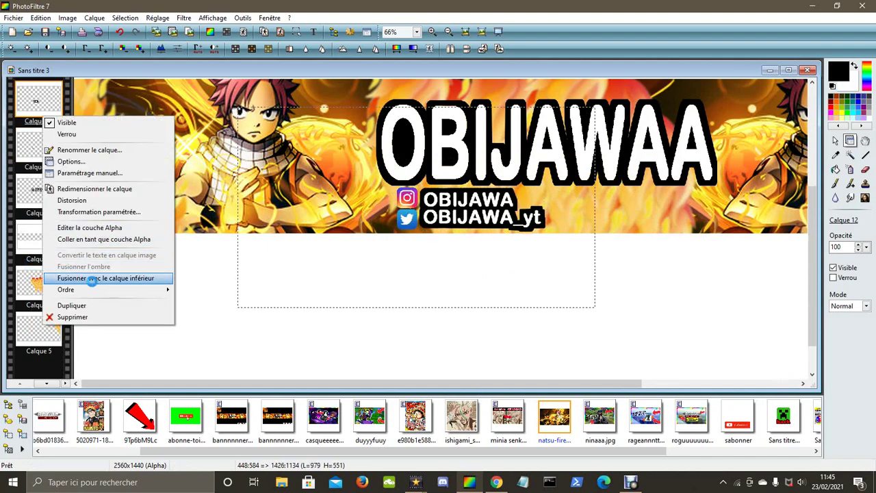
click(89, 282)
drag(471, 219, 460, 220)
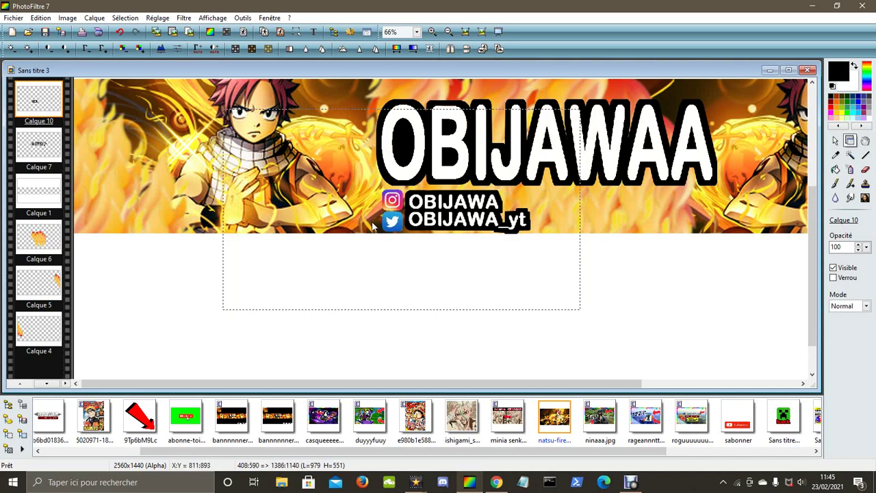
drag(417, 219, 414, 219)
scroll(468, 225, down, 2)
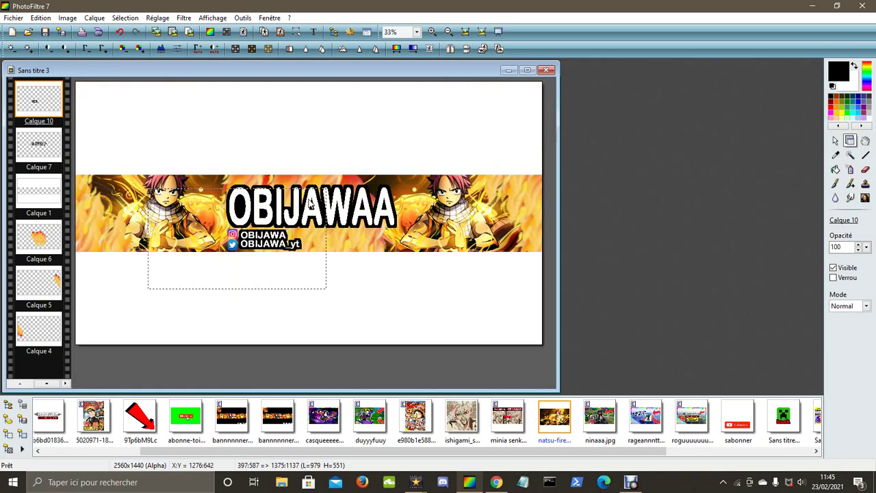
Step: Merge the social handles layer down into the OBIJAWAA title layer and nudge the result about 33 pixels right
click(245, 220)
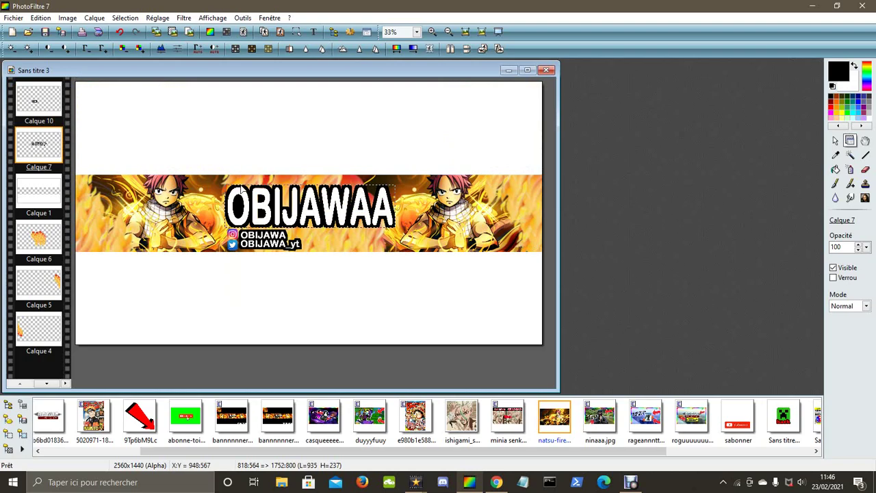
right_click(56, 102)
click(103, 262)
key(Right)
key(Right)
key(Right)
key(Right)
key(Right)
key(Right)
key(Right)
key(Right)
key(Right)
key(Right)
key(Right)
key(Right)
key(Right)
key(Right)
key(Right)
key(Right)
key(Right)
key(Right)
key(Right)
key(Right)
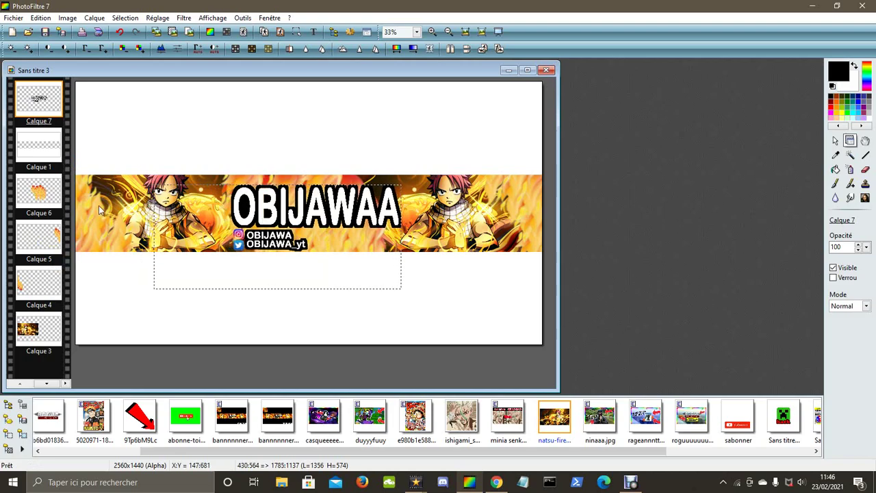
Step: Bring the white frame layer to the top of the stack and merge the flame and anime image layers into one, undoing a stray move
drag(22, 152, 39, 96)
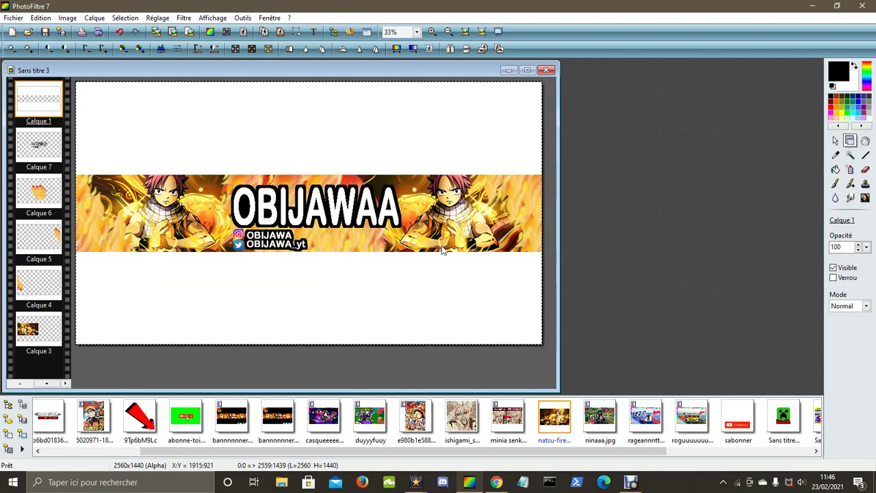
right_click(29, 200)
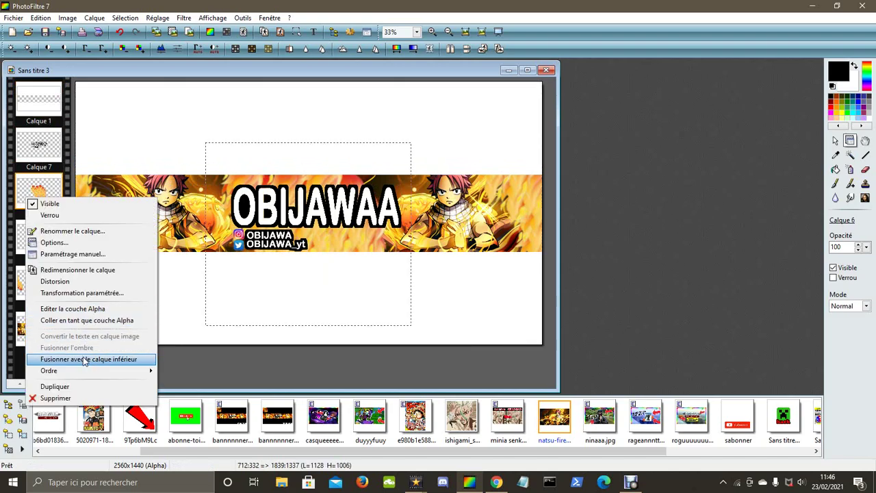
click(84, 360)
right_click(29, 175)
click(83, 331)
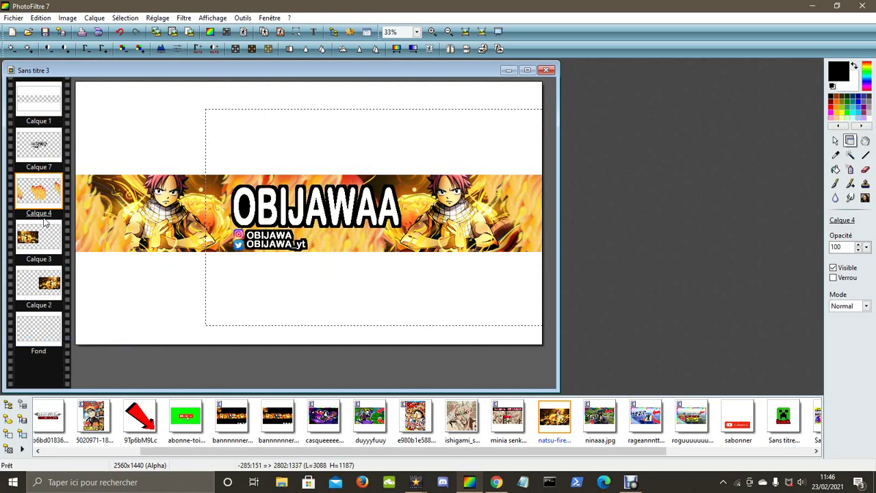
right_click(34, 202)
click(82, 366)
right_click(38, 202)
click(82, 365)
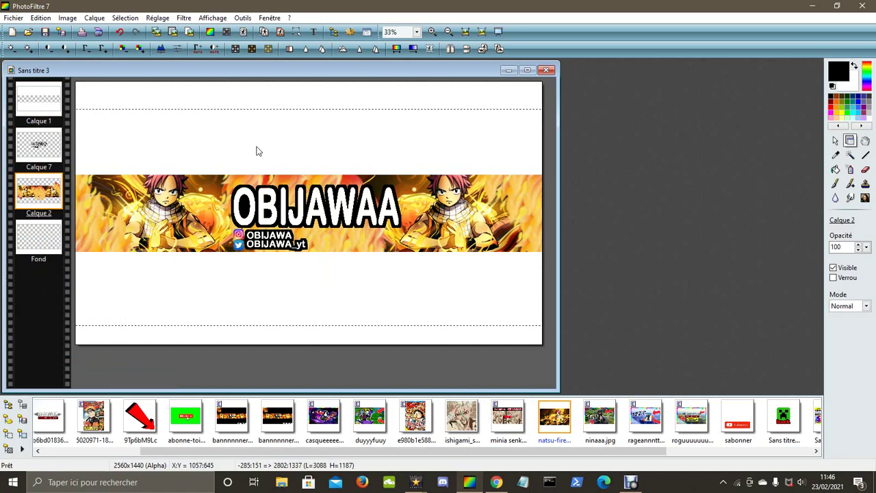
drag(488, 236, 488, 233)
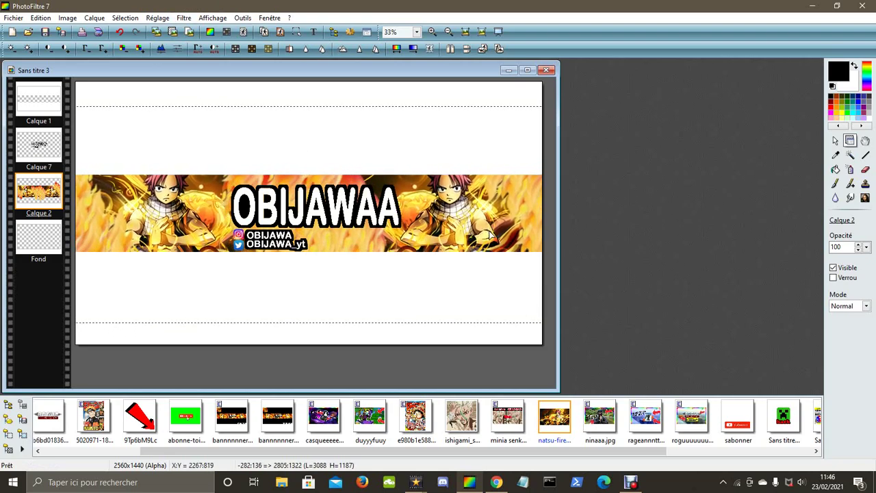
click(120, 33)
Step: Apply the "Raviver les couleurs" filter twice to the merged background layer
click(184, 18)
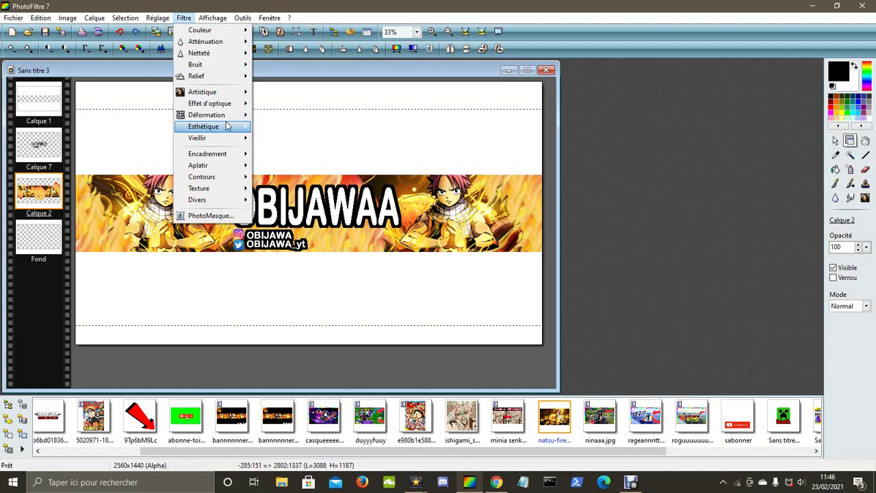
mouse_move(215, 32)
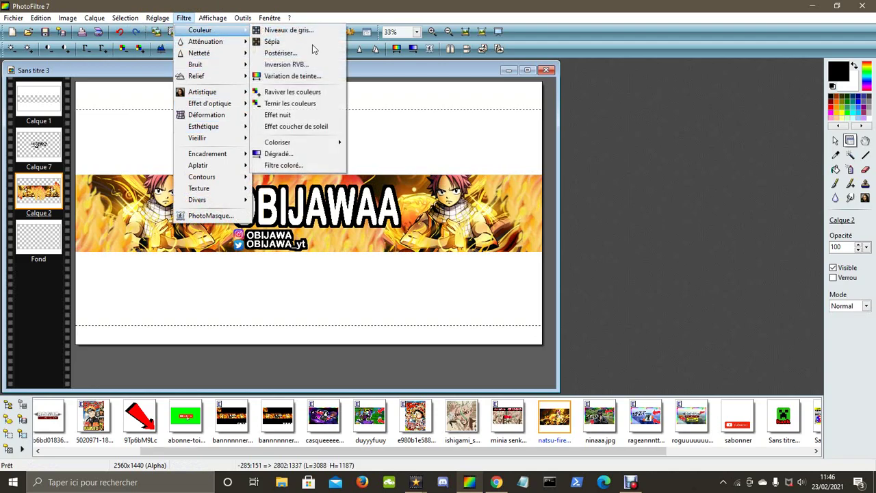
click(313, 94)
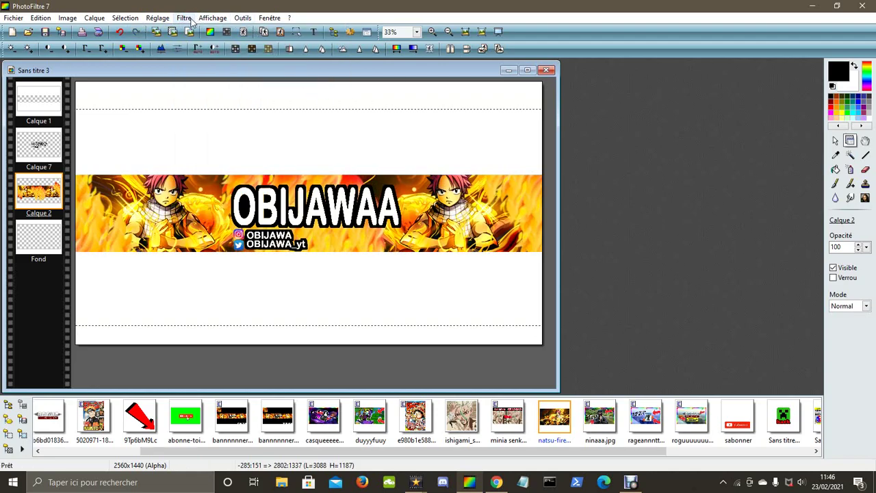
click(191, 21)
mouse_move(212, 32)
click(315, 94)
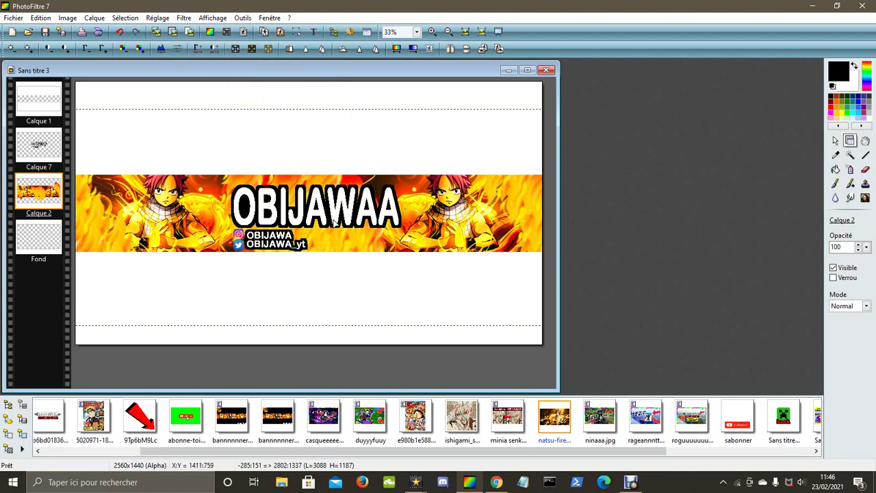
Step: Nudge the title and handles layer slightly up and left, and fill the title's letter O with green
drag(345, 220, 343, 219)
drag(341, 217, 344, 217)
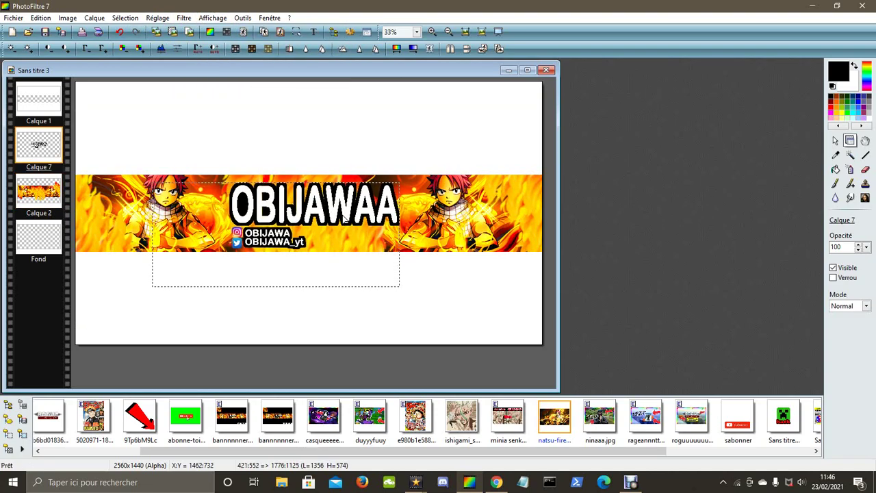
click(835, 169)
click(849, 109)
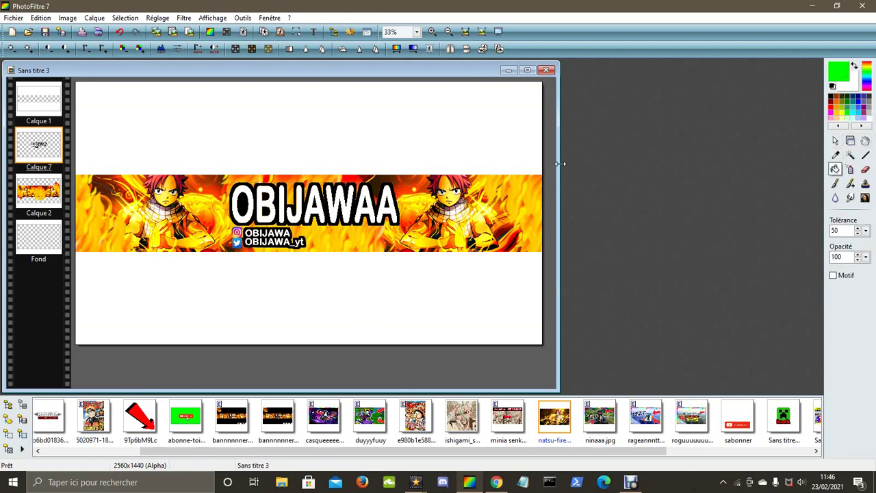
click(247, 190)
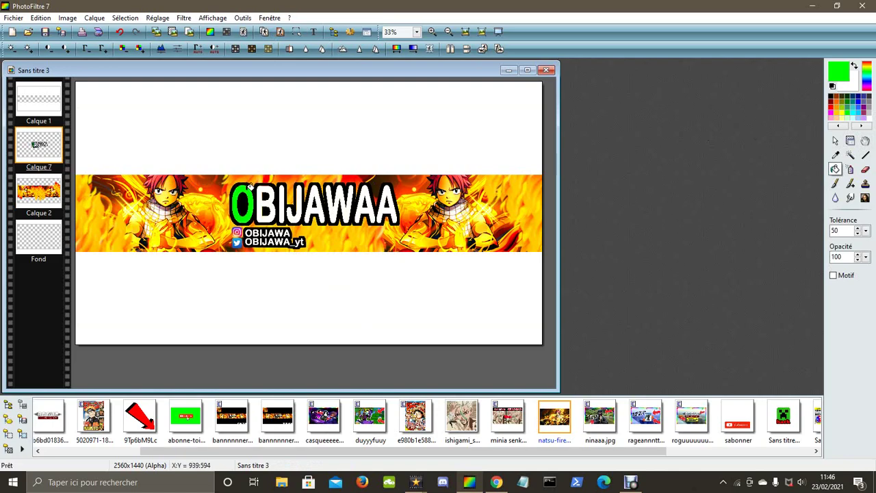
Step: Make the green in the letter O transparent, with tolerance 100 and opacity 0%
click(245, 33)
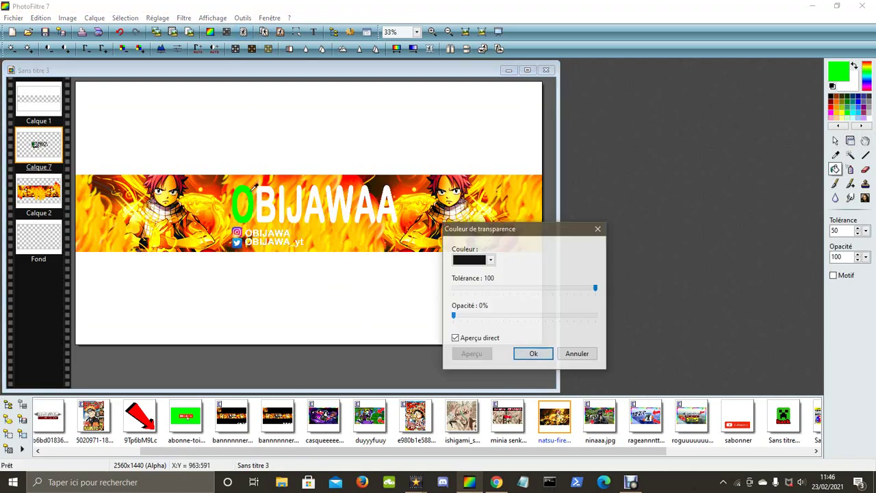
click(251, 187)
click(521, 356)
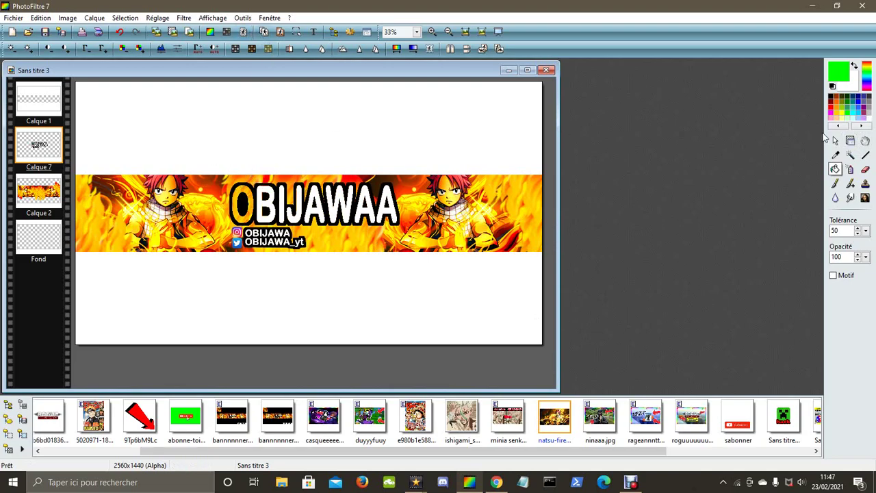
Step: Copy the see-through letter O onto its own layer, place it on the upper white area, and bring it above all layers
click(835, 141)
drag(228, 193, 255, 231)
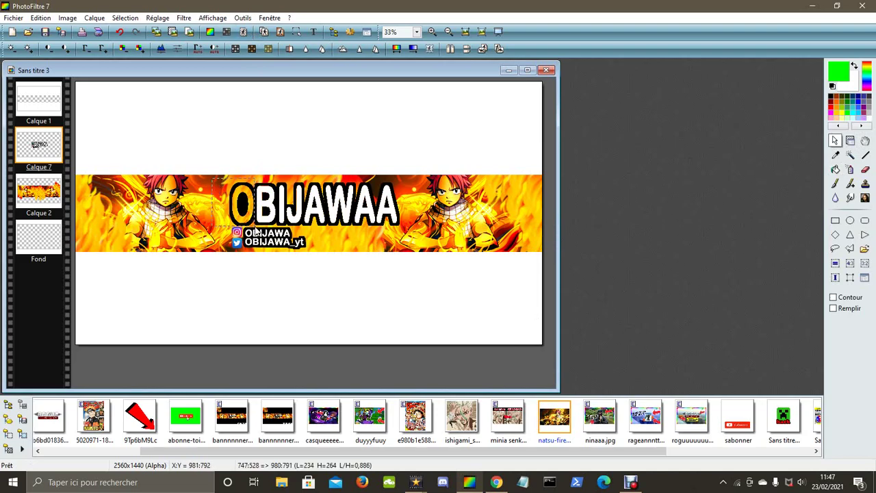
right_click(239, 198)
click(216, 224)
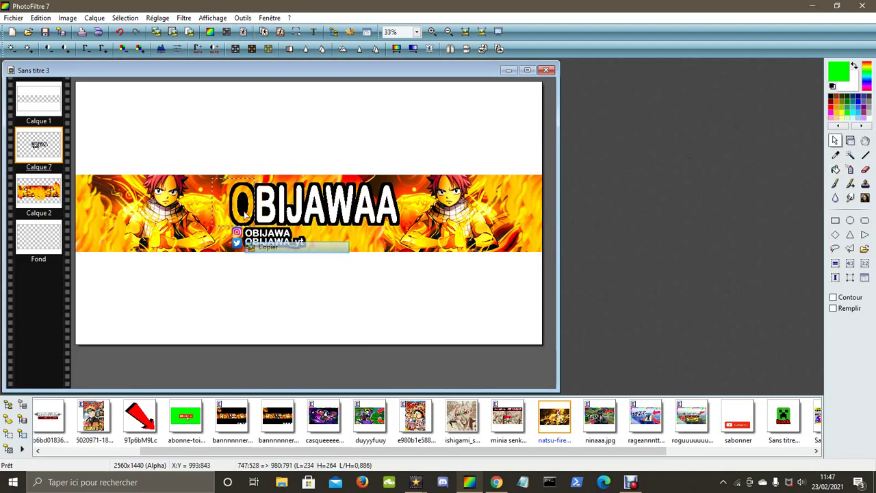
right_click(172, 115)
click(196, 183)
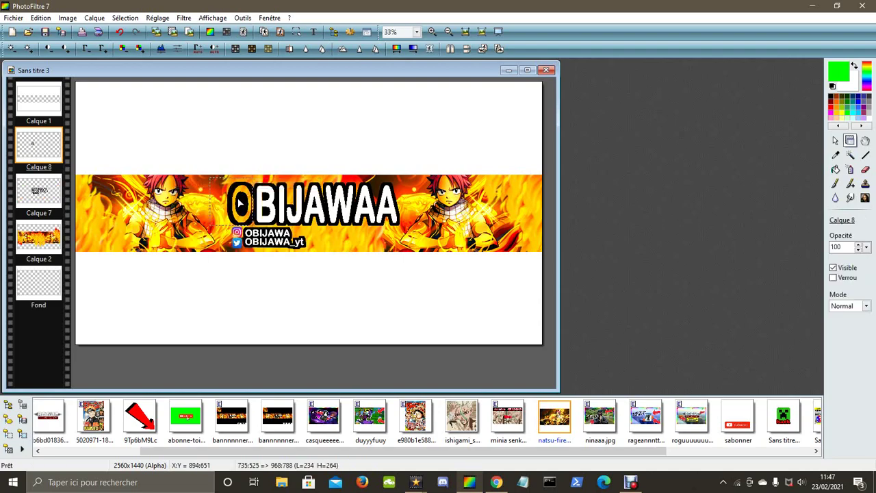
drag(47, 139, 39, 96)
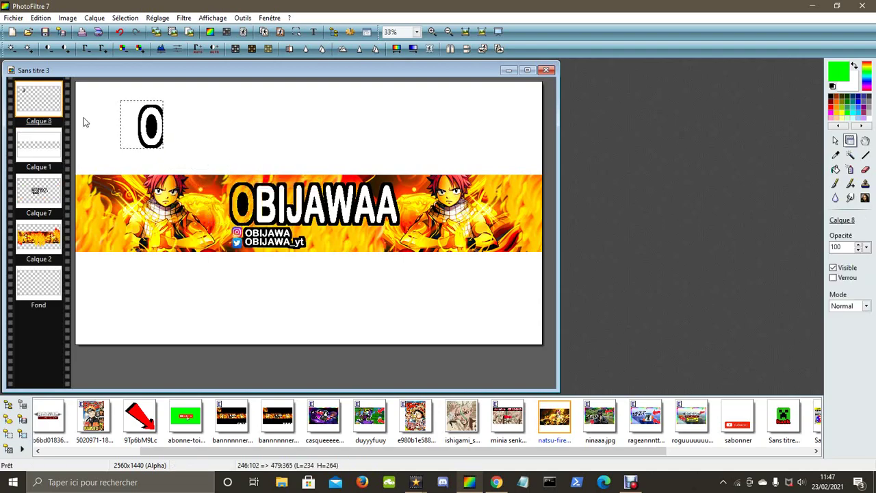
drag(158, 116, 148, 109)
Step: Copy an area of about 433 × 381 pixels around the O from the background layer and paste it as a layer
click(836, 141)
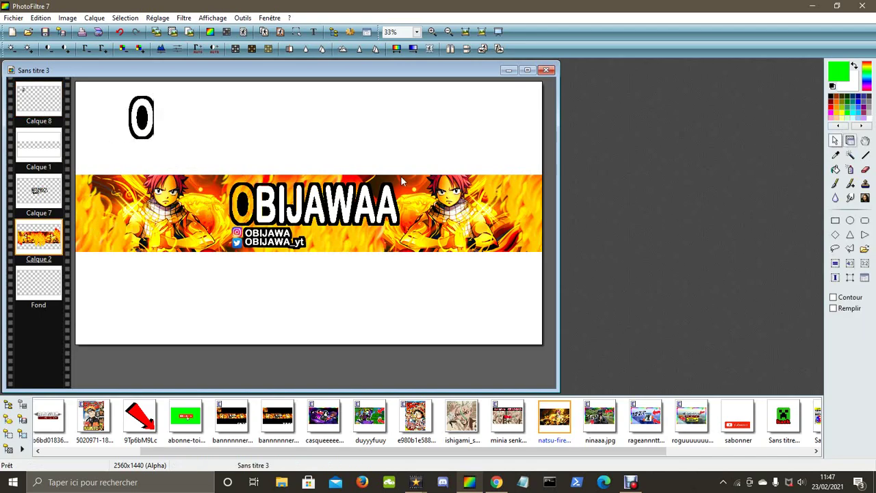
drag(199, 178, 281, 252)
right_click(276, 246)
click(275, 242)
right_click(171, 105)
click(198, 175)
Step: Move the pasted background piece behind the copied O on the upper white area, with its layer above the white frame layer
right_click(45, 247)
click(82, 315)
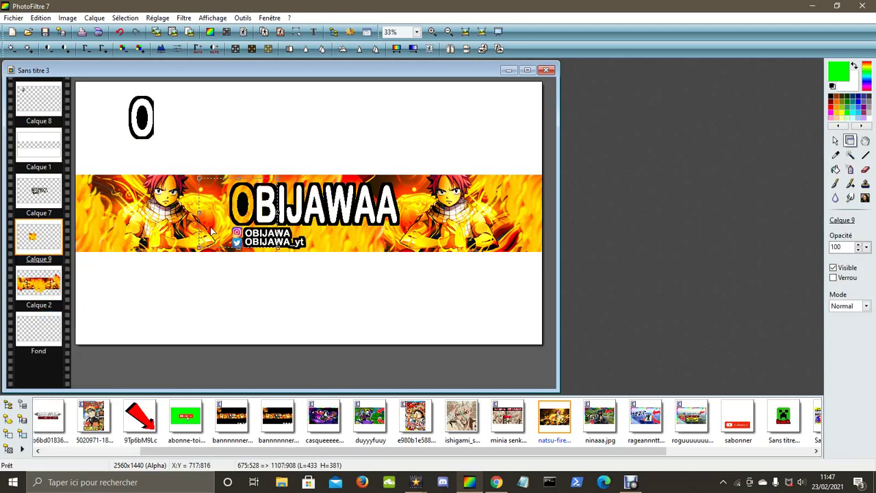
right_click(122, 129)
click(141, 135)
drag(38, 235, 39, 144)
drag(137, 122, 143, 151)
Step: Enlarge the copied letter O layer to about 327 × 369 pixels and position it over the background piece
right_click(111, 121)
click(154, 193)
drag(131, 120, 116, 128)
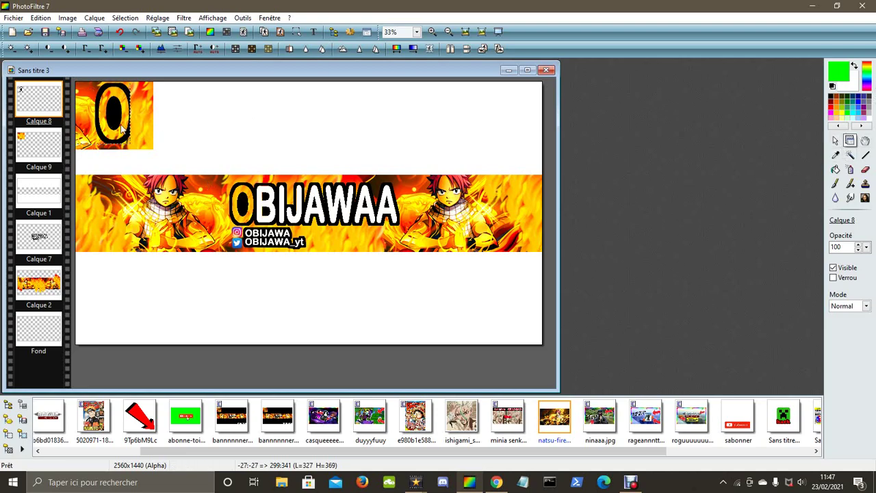
click(314, 32)
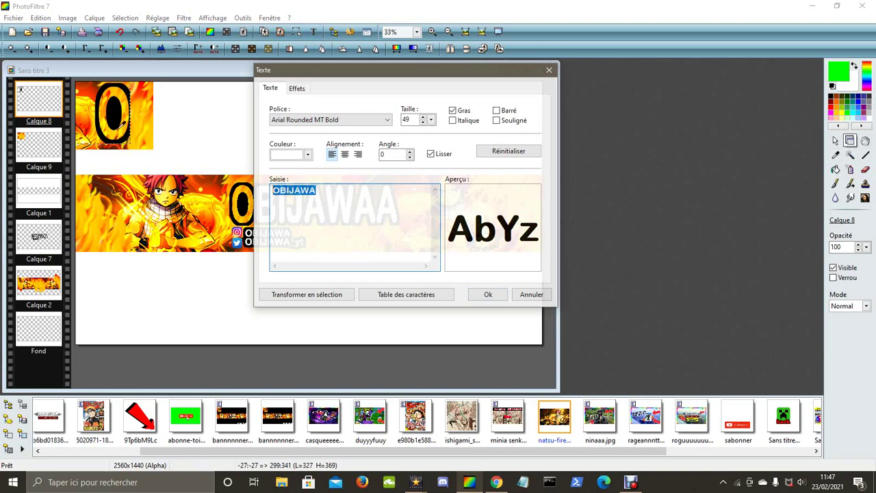
click(549, 70)
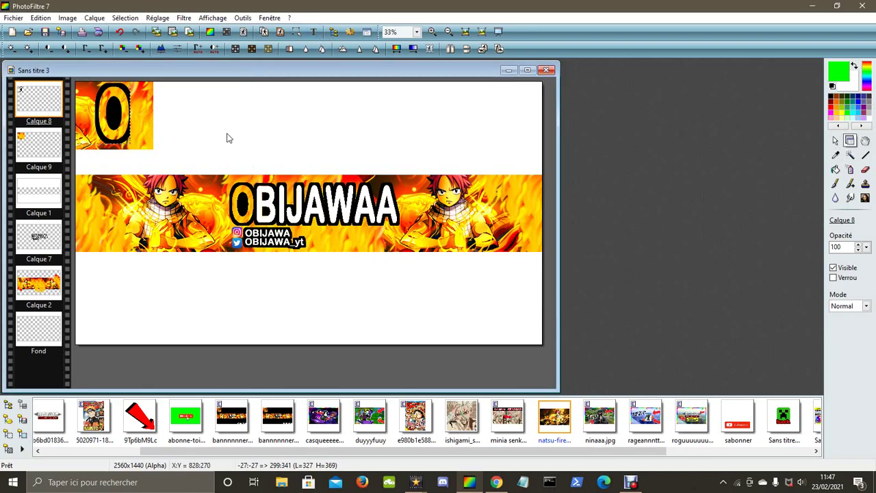
Step: Try filling the upper and lower white bands of the frame layer with orange, and undo both fills
click(35, 193)
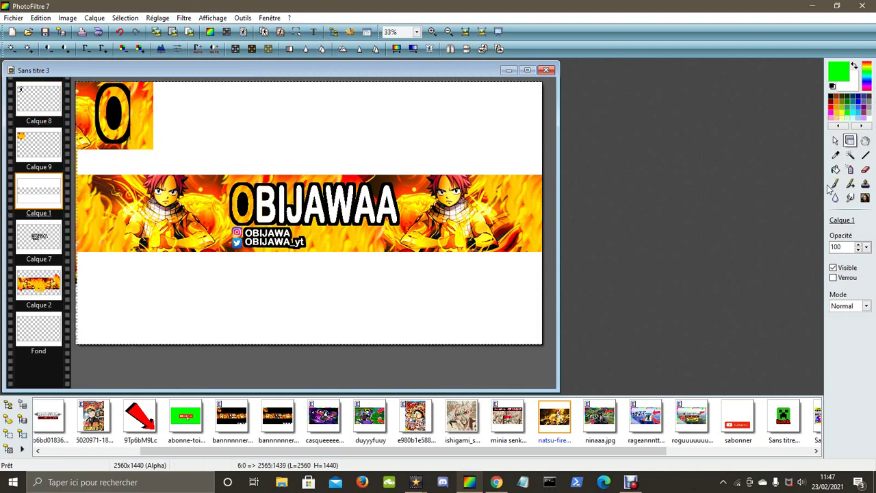
click(835, 169)
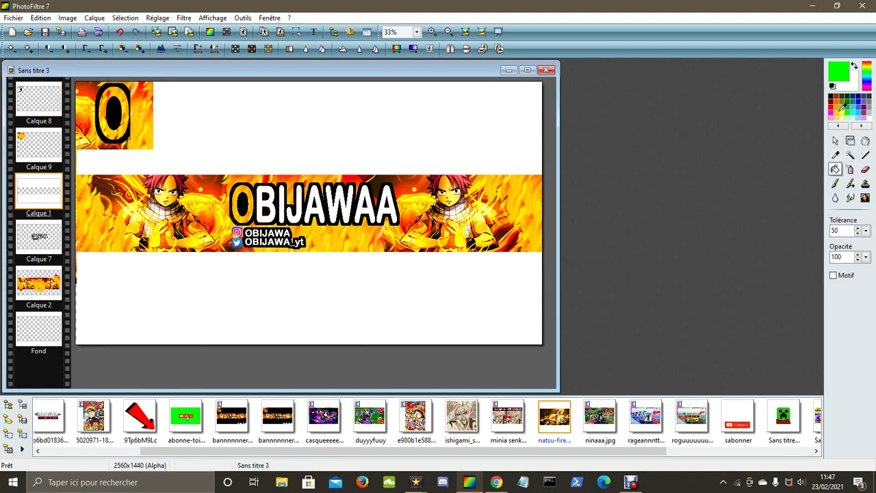
click(842, 106)
click(446, 158)
click(336, 292)
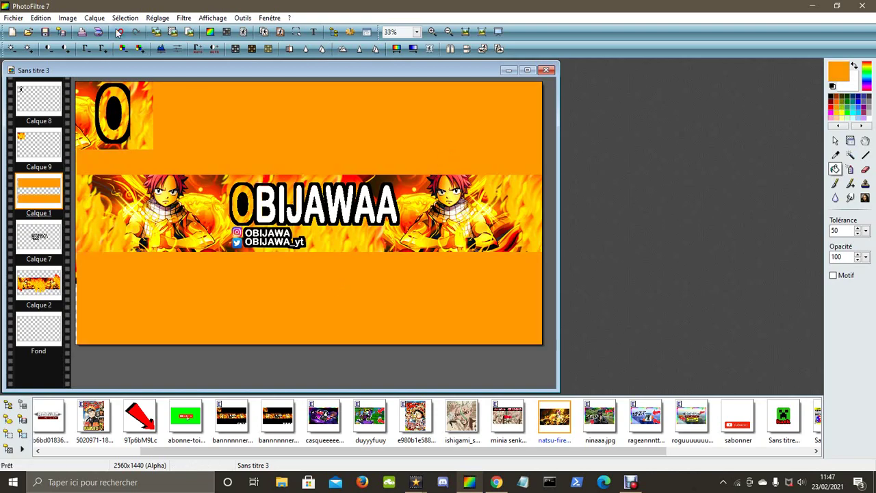
click(119, 32)
click(119, 32)
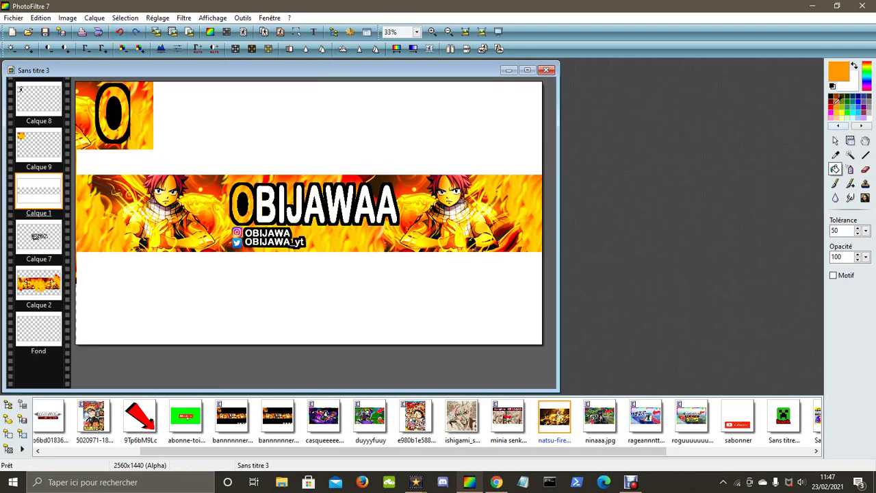
Step: Fill the frame layer's upper and lower bands with black and extend the layer to about 2566 × 1440 pixels over the canvas's left edge
click(833, 96)
click(360, 268)
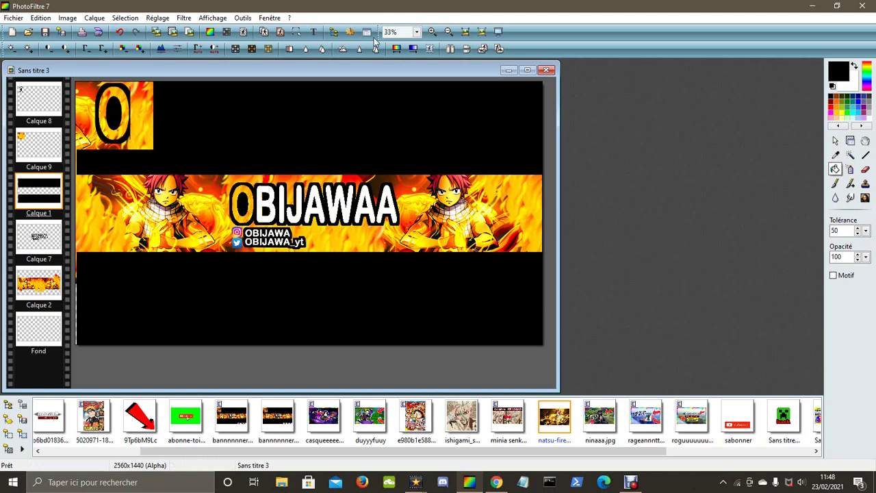
click(850, 140)
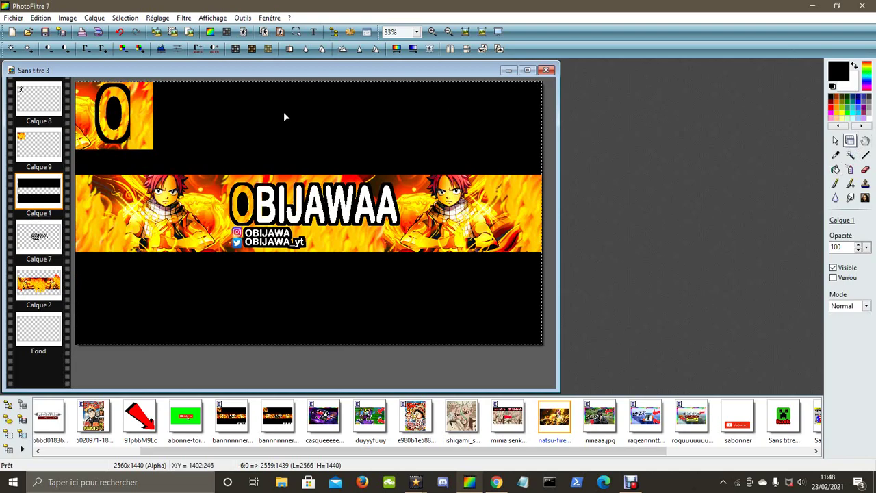
click(147, 111)
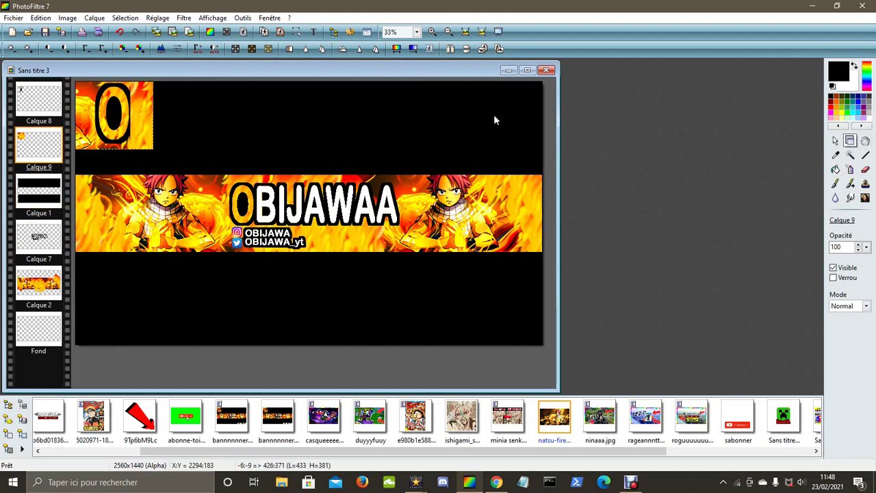